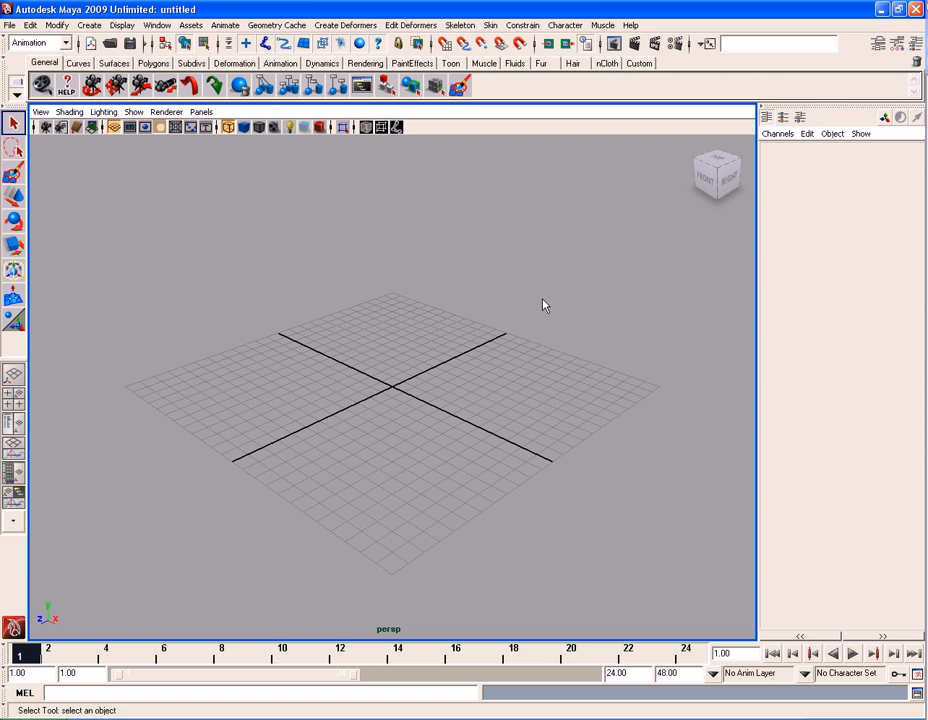
Open the scene file Shading_Models_START.ma from the project's scenes folder.
{"action": "key", "text": "ctrl+o"}
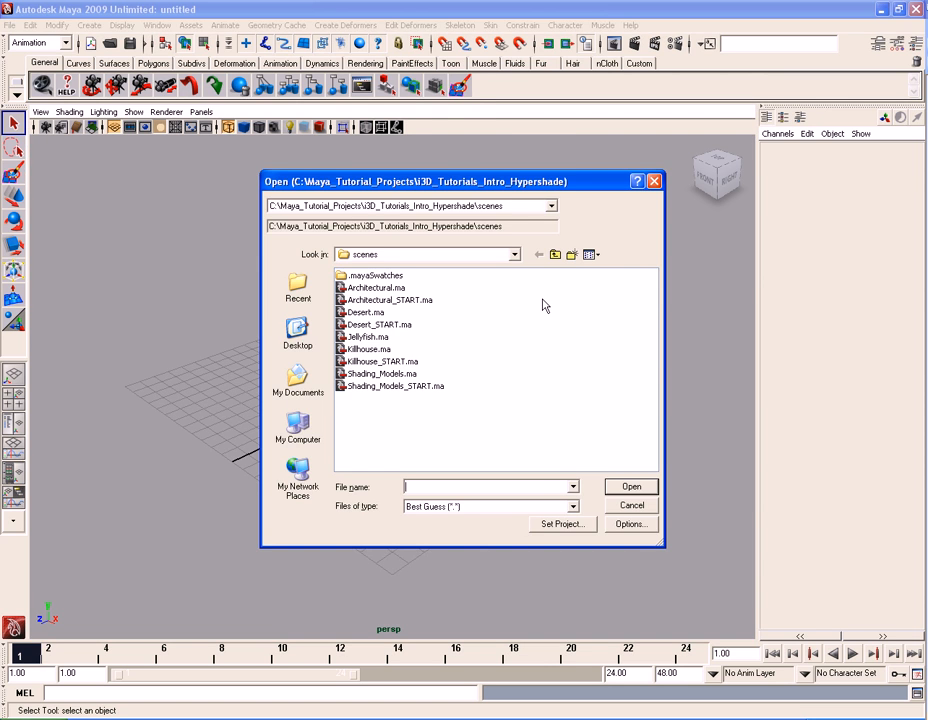
{"action": "left_click", "coordinate": [404, 387]}
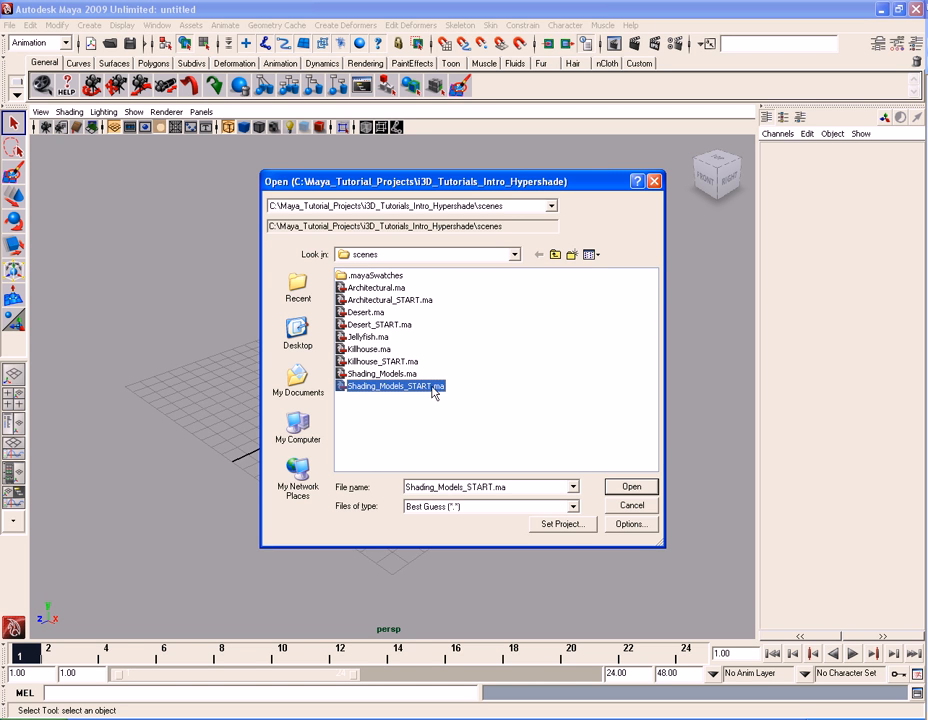
{"action": "left_click", "coordinate": [630, 488]}
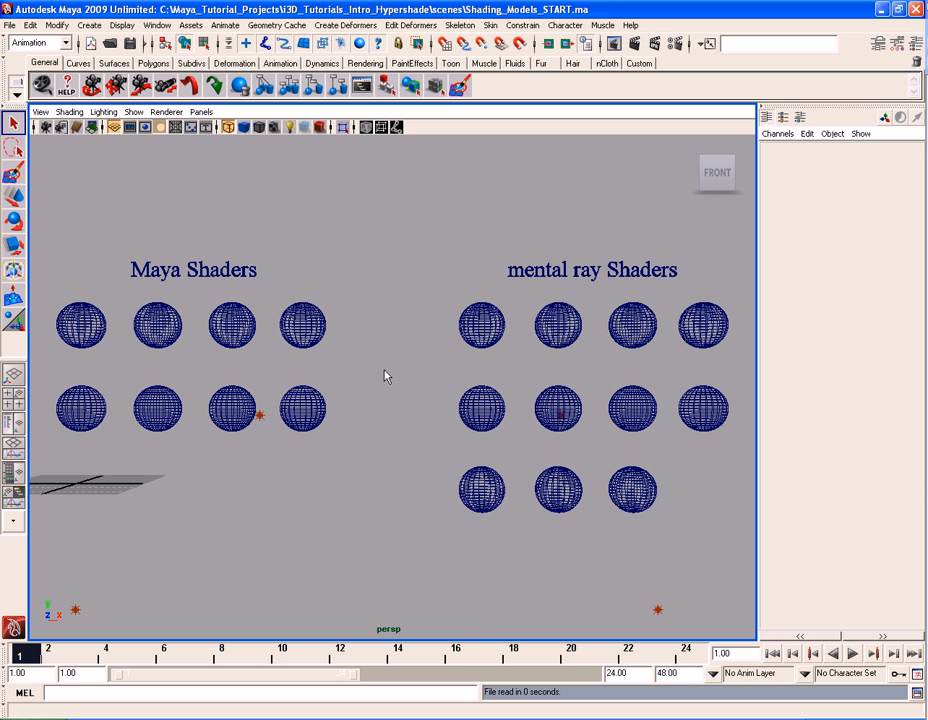
Switch the perspective view to the saved Maya_Shaders camera bookmark.
{"action": "left_click", "coordinate": [41, 112]}
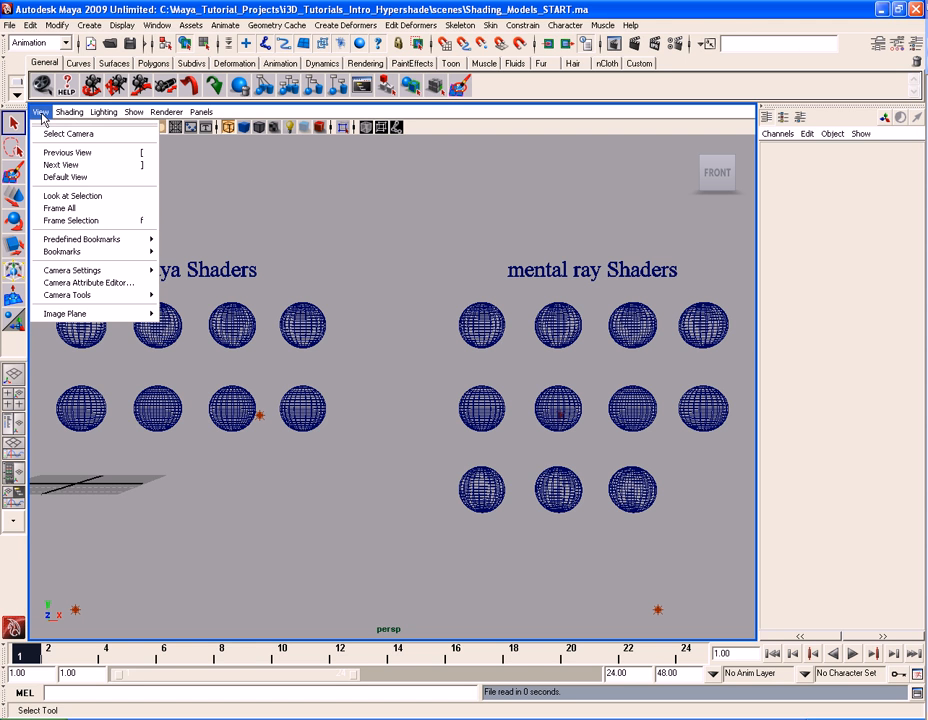
{"action": "mouse_move", "coordinate": [105, 255]}
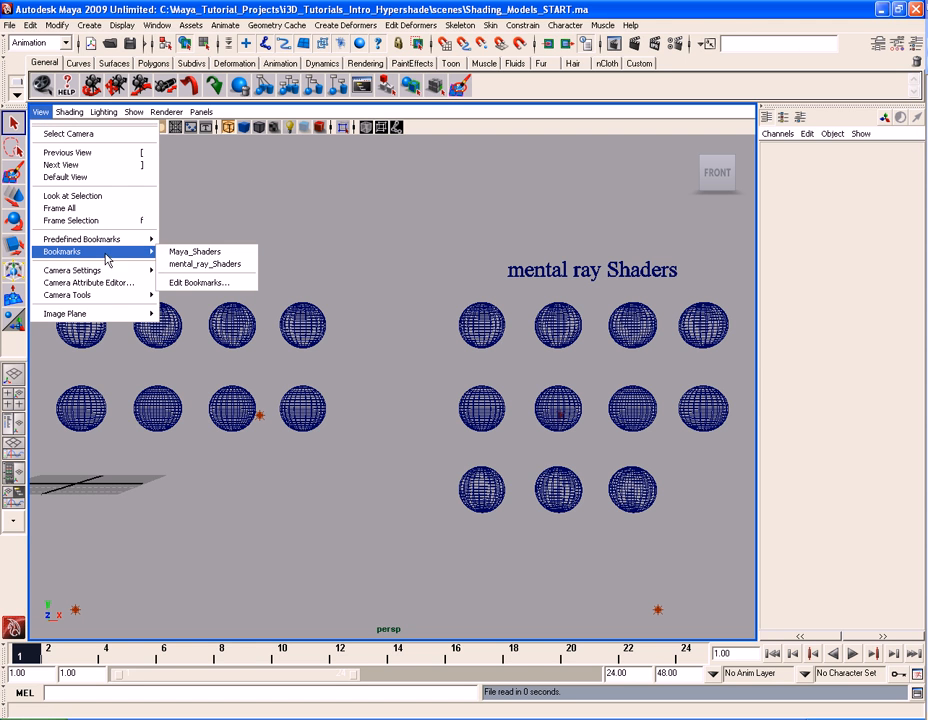
{"action": "left_click", "coordinate": [246, 252]}
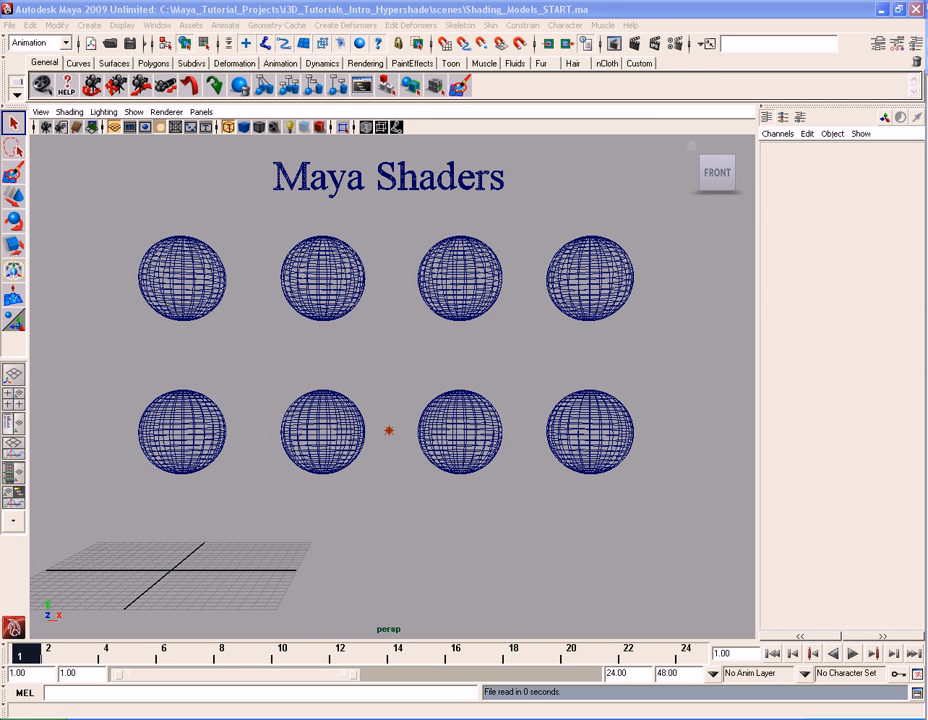
Set the scene's renderer to mental ray in the render settings and close them.
{"action": "left_click_drag", "start_coordinate": [720, 10], "coordinate": [583, 12]}
{"action": "left_click", "coordinate": [688, 68]}
{"action": "left_click", "coordinate": [679, 119]}
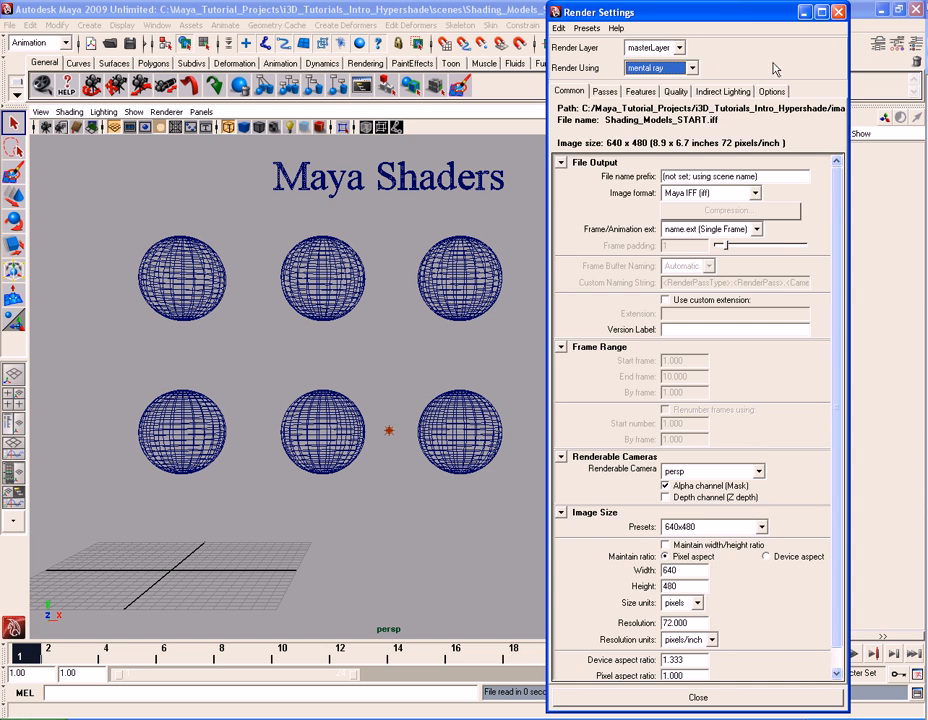
{"action": "left_click", "coordinate": [837, 12]}
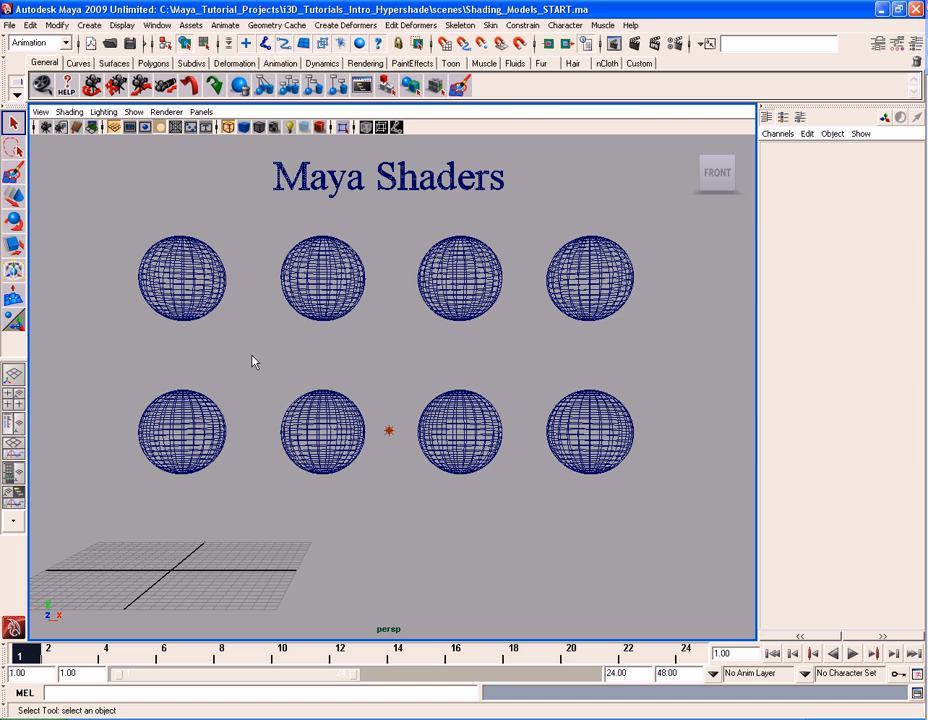
Display the spheres smooth shaded, render the current frame, and shrink the Render View window.
{"action": "key", "text": "5"}
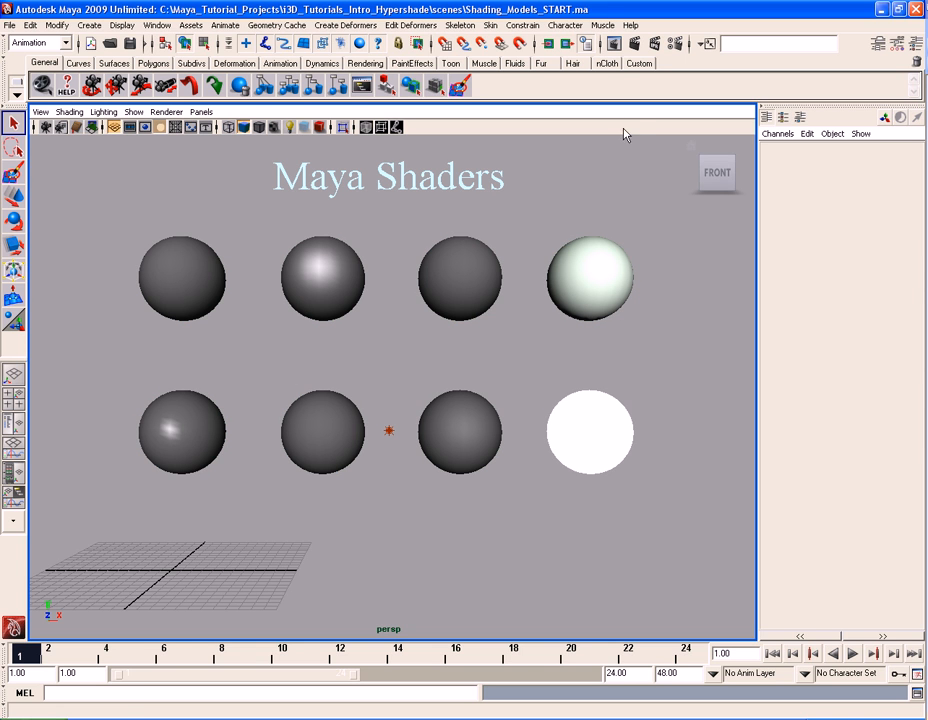
{"action": "left_click", "coordinate": [636, 48]}
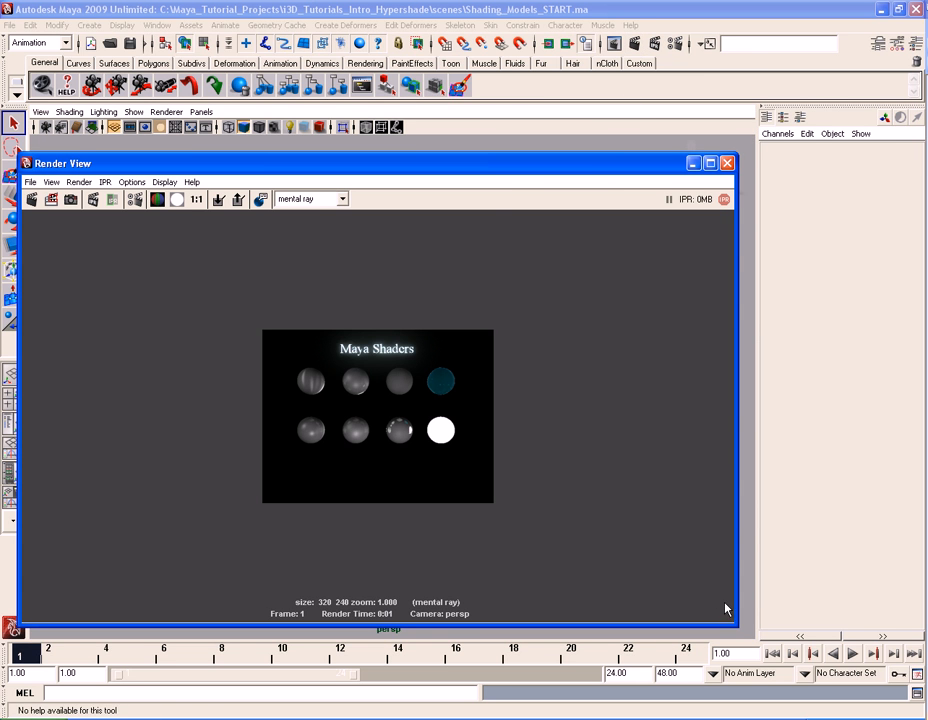
{"action": "left_click_drag", "start_coordinate": [735, 624], "coordinate": [451, 519]}
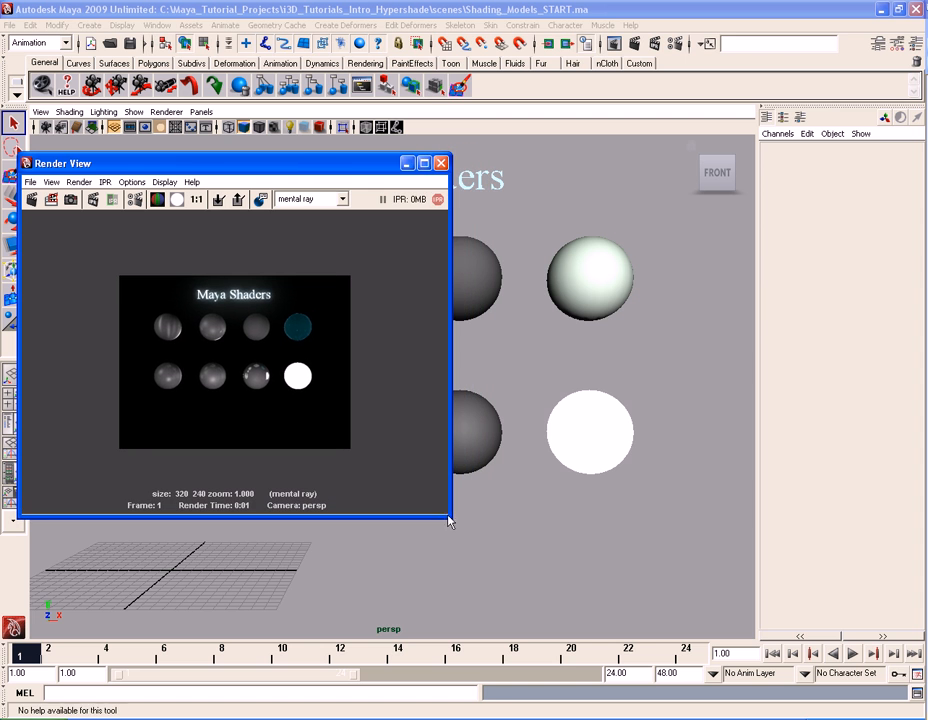
Set the render test resolution to Render Settings (640x480) and re-render, fitting the Render View window to the image.
{"action": "left_click", "coordinate": [131, 182]}
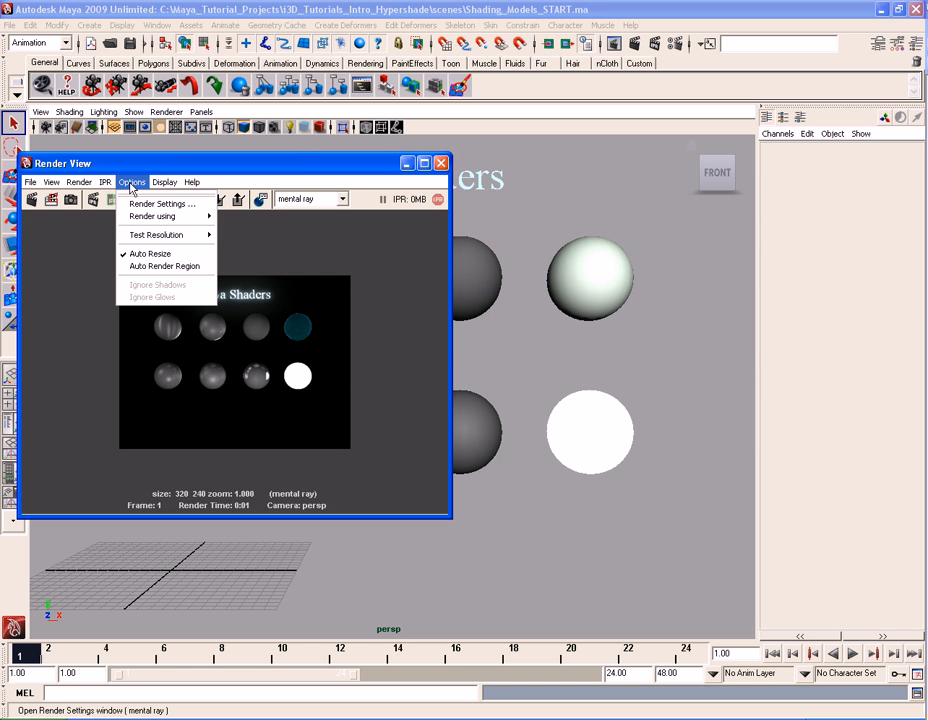
{"action": "mouse_move", "coordinate": [175, 234]}
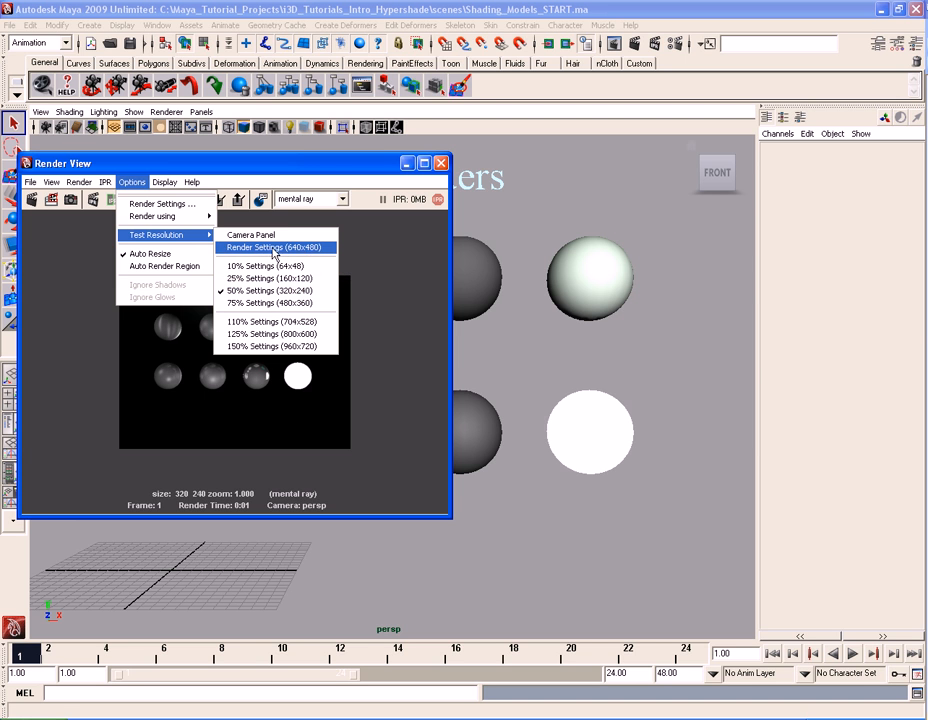
{"action": "left_click", "coordinate": [268, 248]}
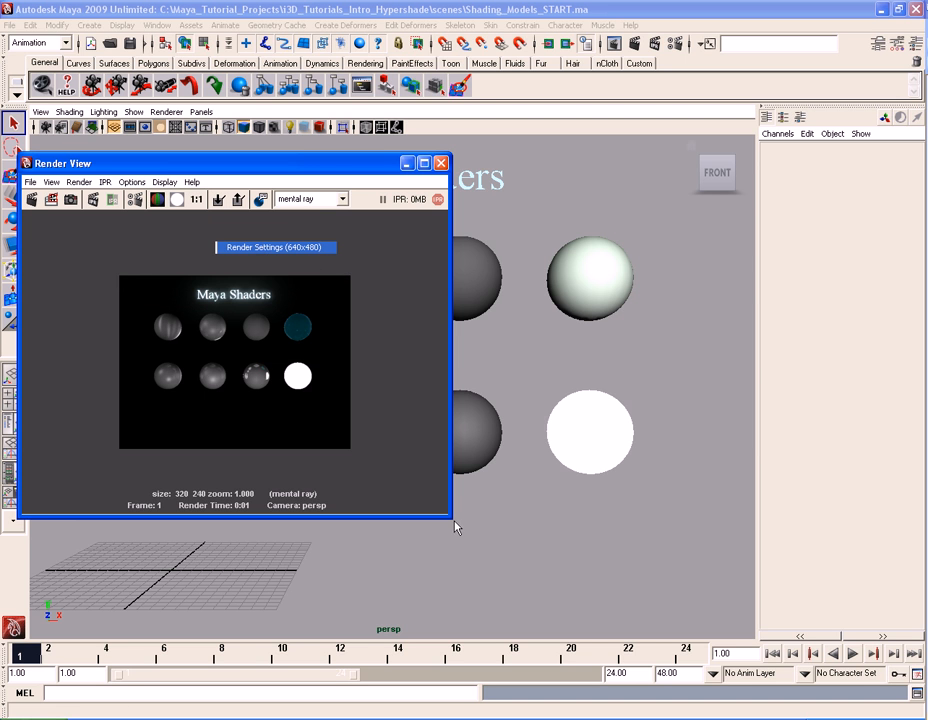
{"action": "left_click_drag", "start_coordinate": [455, 520], "coordinate": [552, 568]}
{"action": "left_click", "coordinate": [31, 199]}
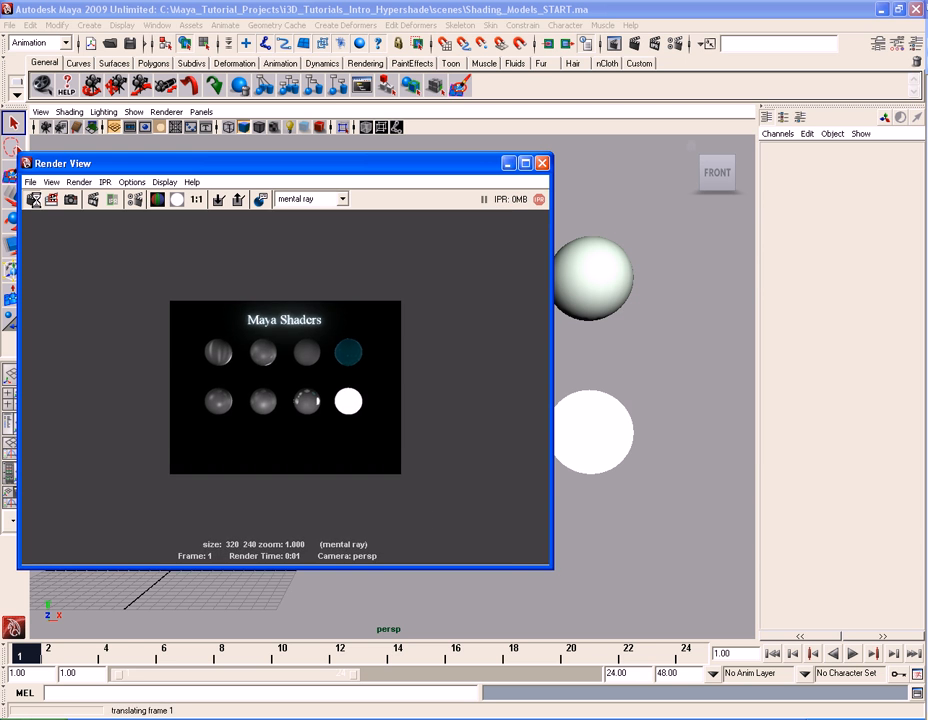
{"action": "left_click_drag", "start_coordinate": [552, 568], "coordinate": [529, 594]}
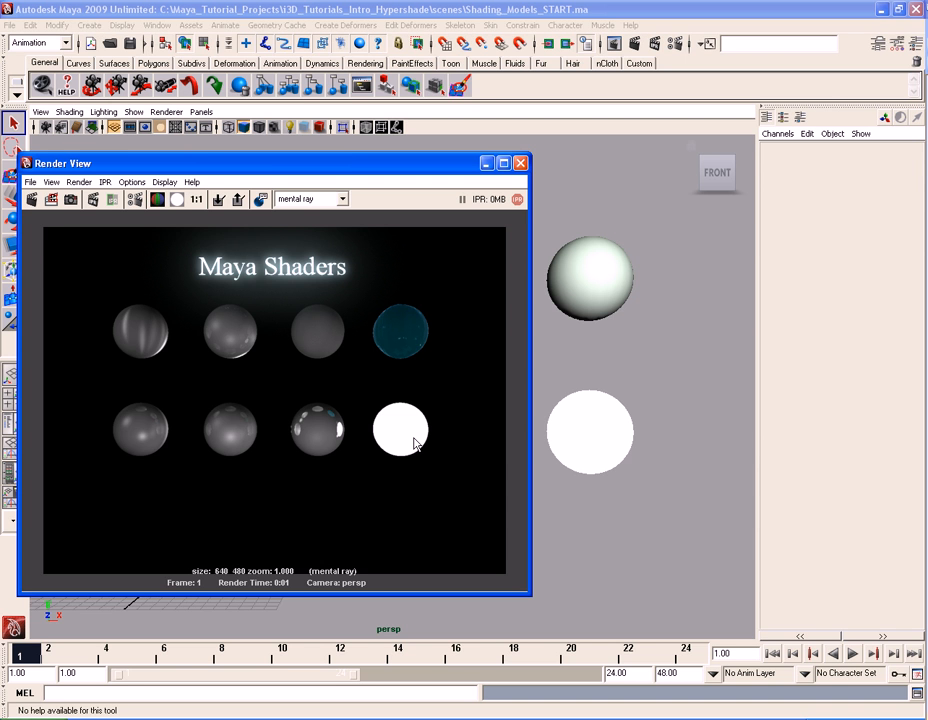
{"action": "left_click_drag", "start_coordinate": [276, 164], "coordinate": [325, 156]}
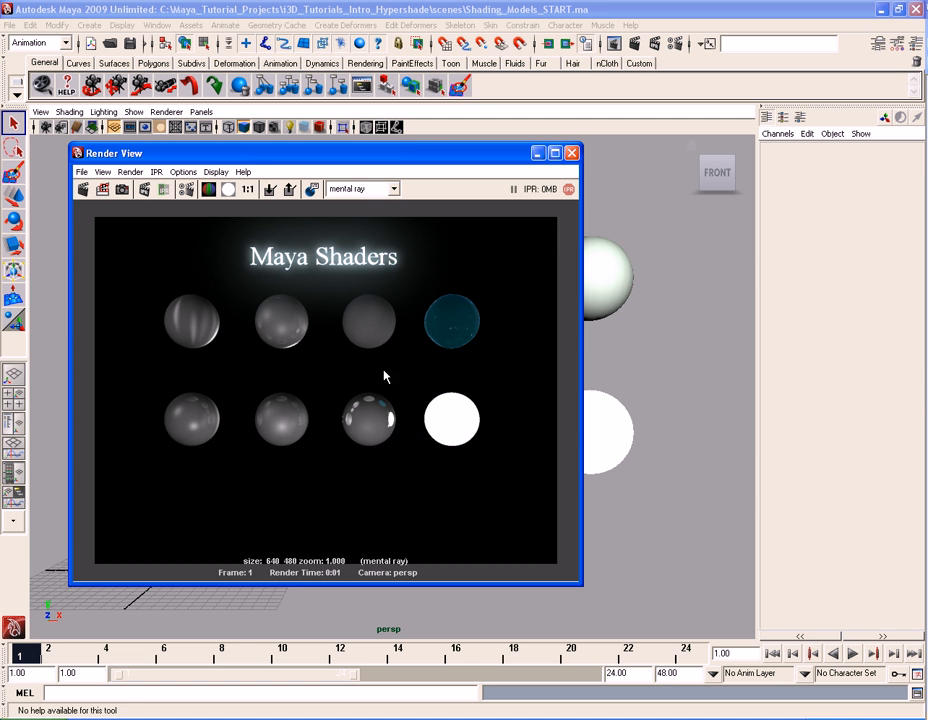
{"action": "left_click", "coordinate": [216, 172]}
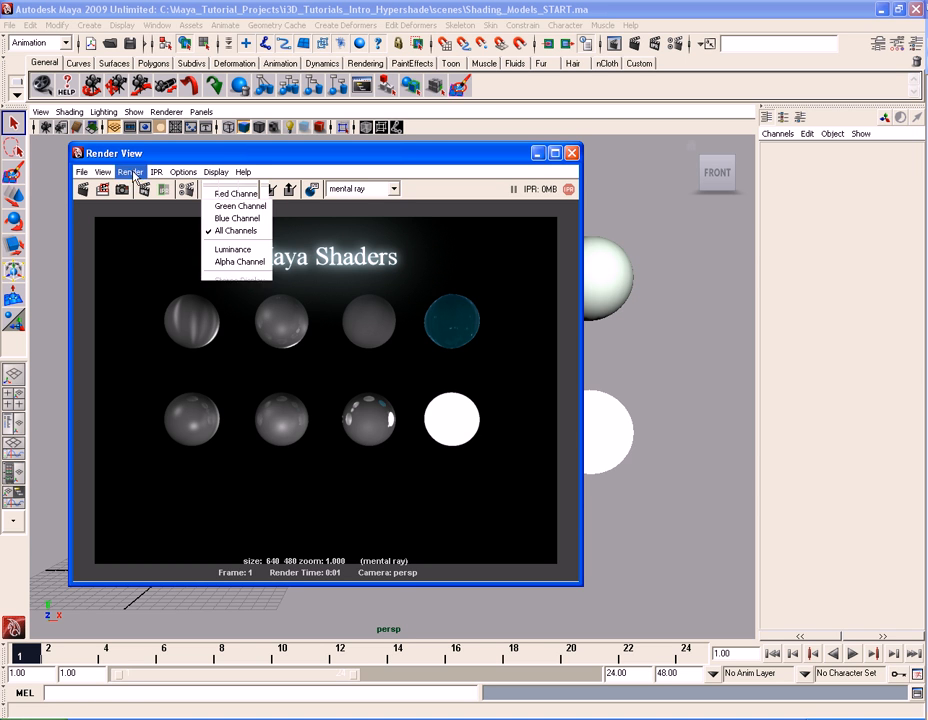
{"action": "left_click", "coordinate": [79, 175]}
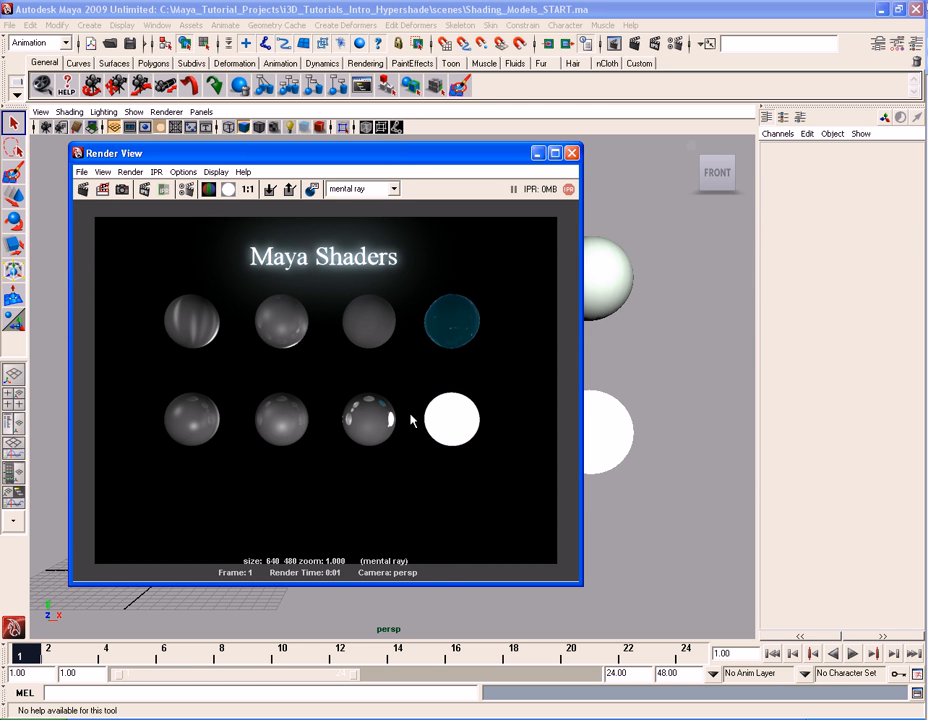
Move the Render View window off the leftmost spheres and select the Anisotropic sphere in the upper row.
{"action": "left_click_drag", "start_coordinate": [298, 158], "coordinate": [447, 166]}
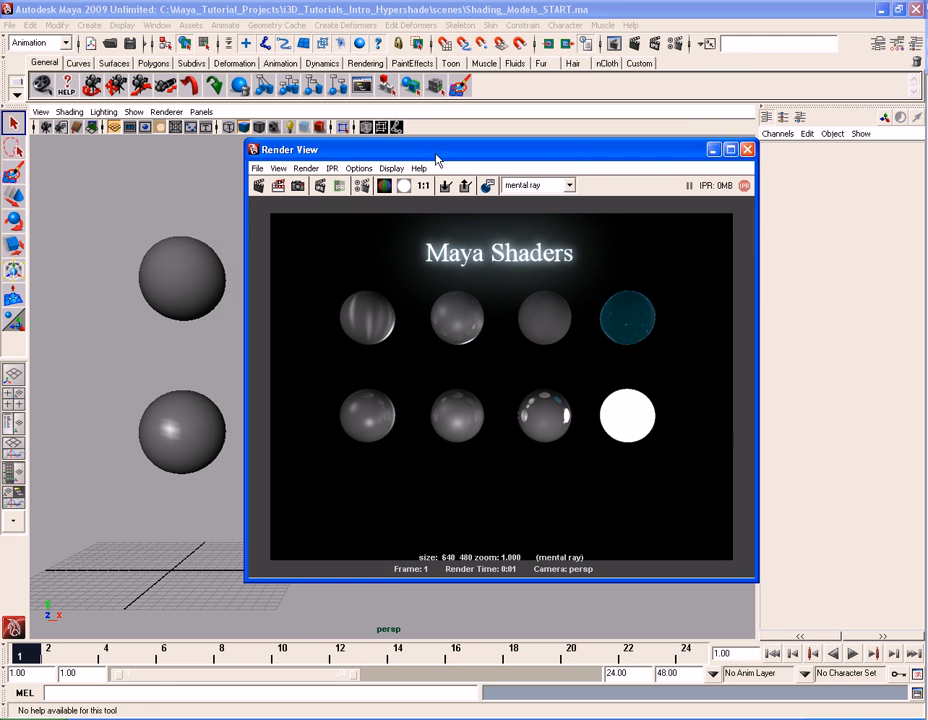
{"action": "left_click", "coordinate": [200, 277]}
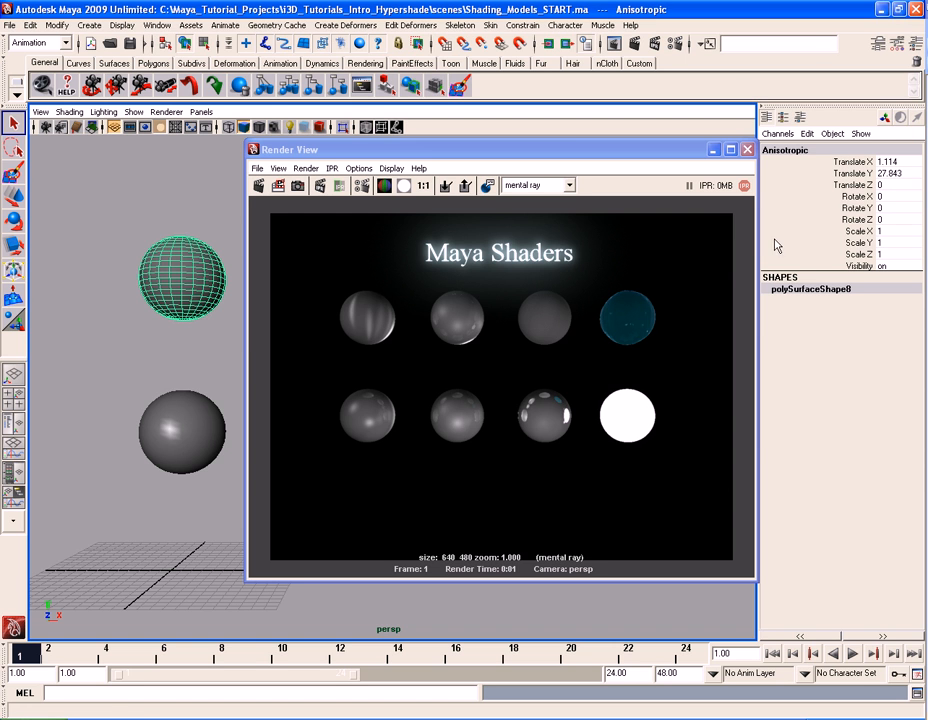
{"action": "left_click", "coordinate": [790, 149]}
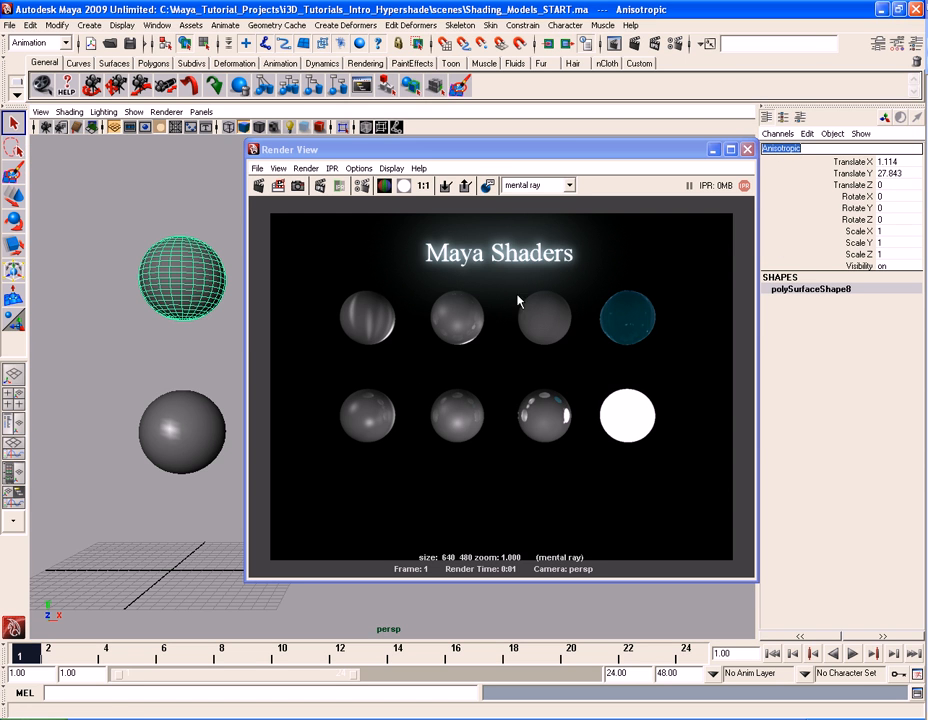
{"action": "left_click", "coordinate": [207, 295]}
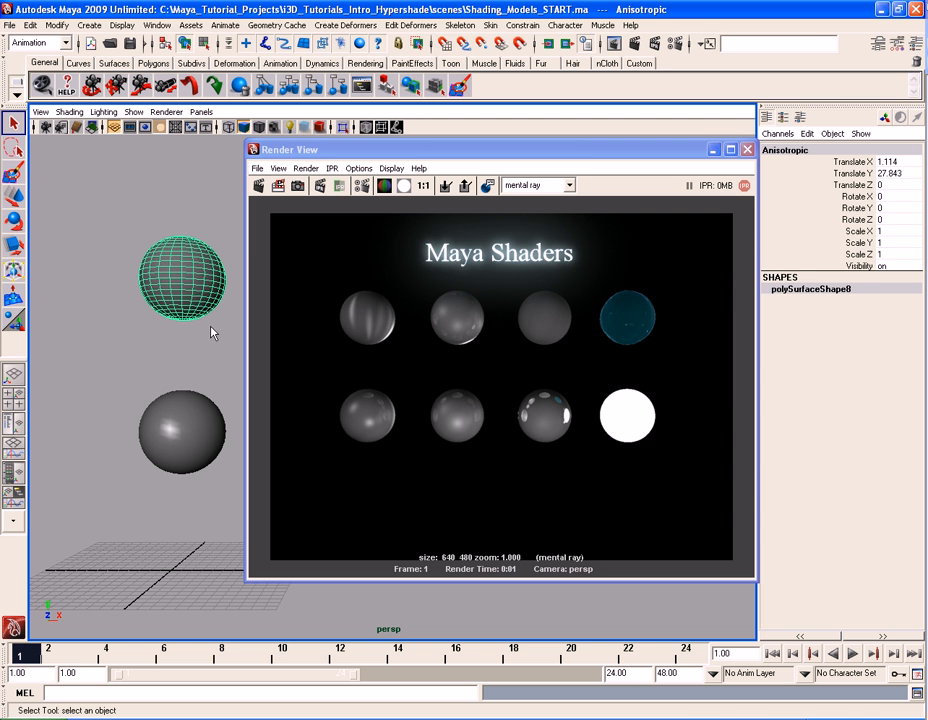
View the selected sphere's anisotropic1 material in the Attribute Editor, then close the editor.
{"action": "key", "text": "ctrl+a"}
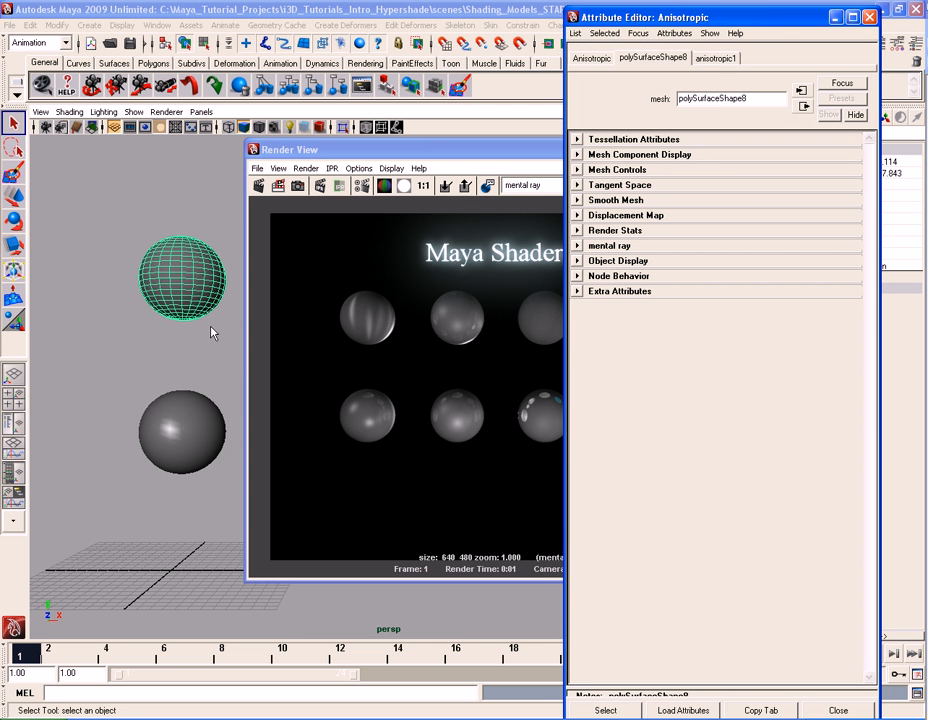
{"action": "left_click", "coordinate": [714, 58]}
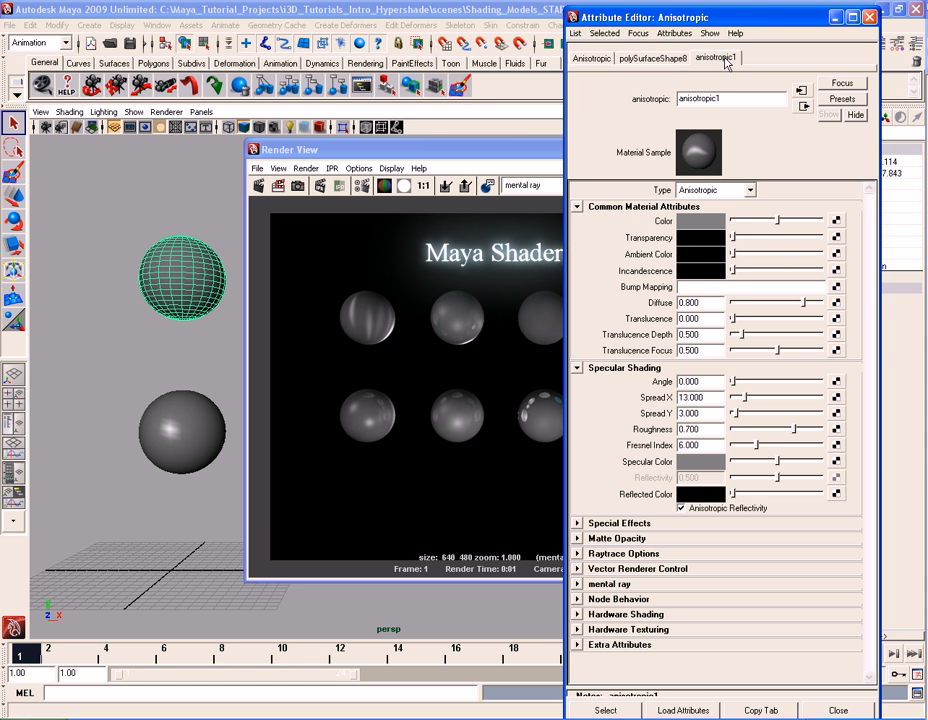
{"action": "left_click", "coordinate": [870, 17]}
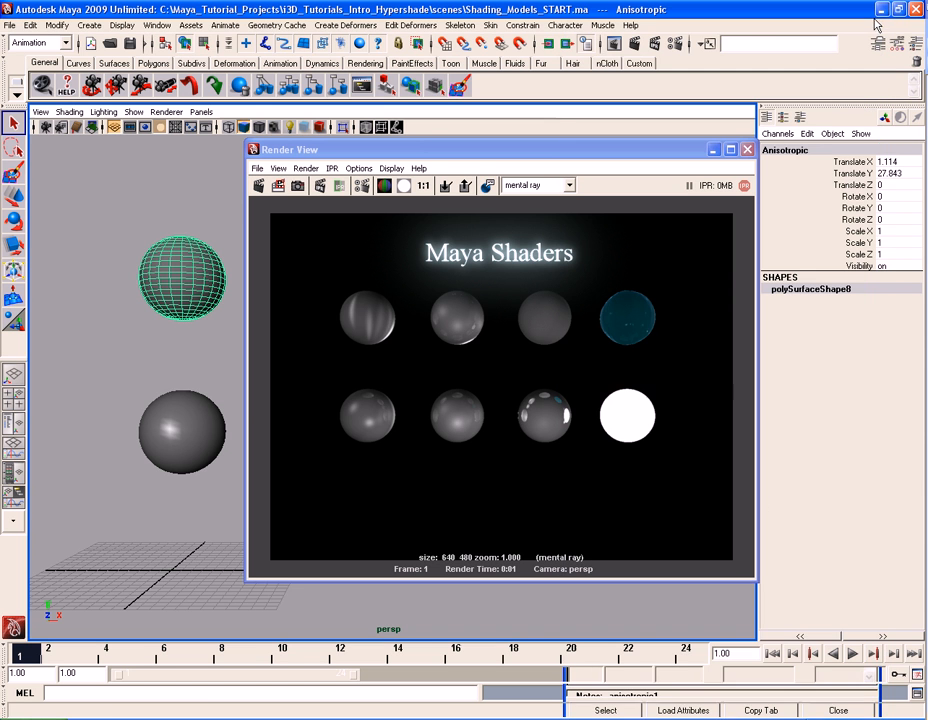
Open the Anisotropic sphere's material attributes and compare the anisotropic1SG shading group with the anisotropic1 material.
{"action": "right_click", "coordinate": [183, 272]}
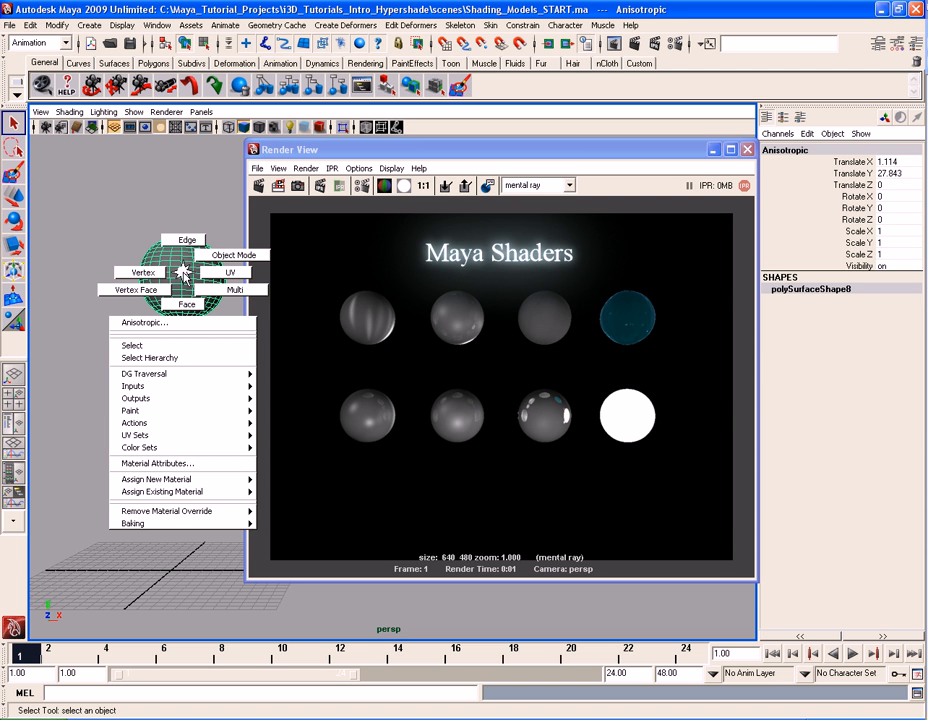
{"action": "left_click", "coordinate": [132, 464]}
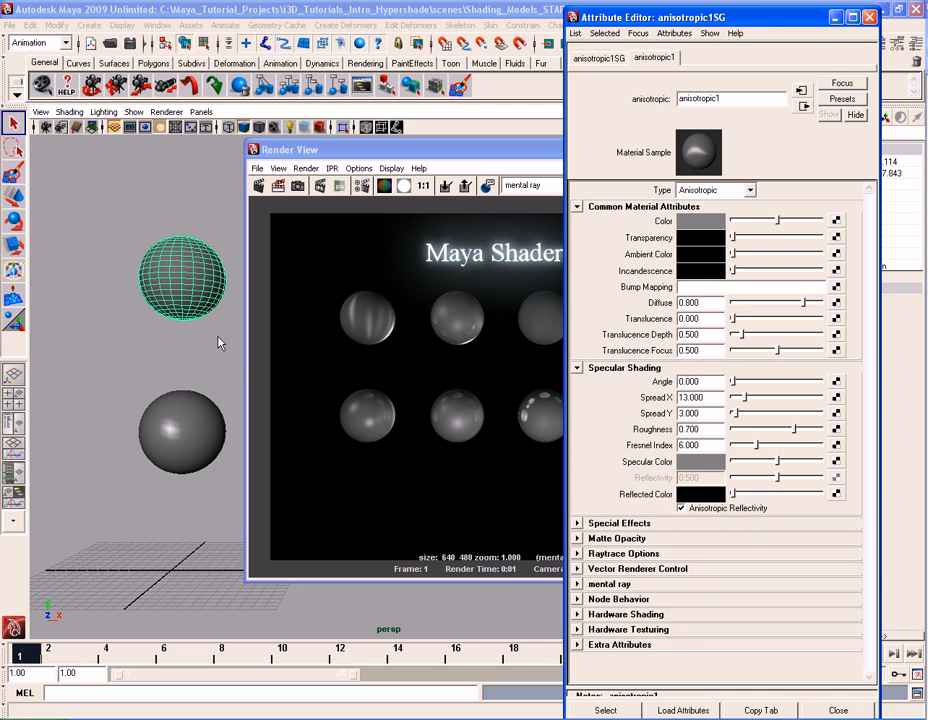
{"action": "left_click", "coordinate": [614, 58]}
{"action": "left_click", "coordinate": [656, 58]}
{"action": "left_click", "coordinate": [600, 58]}
{"action": "left_click", "coordinate": [650, 58]}
{"action": "left_click", "coordinate": [608, 58]}
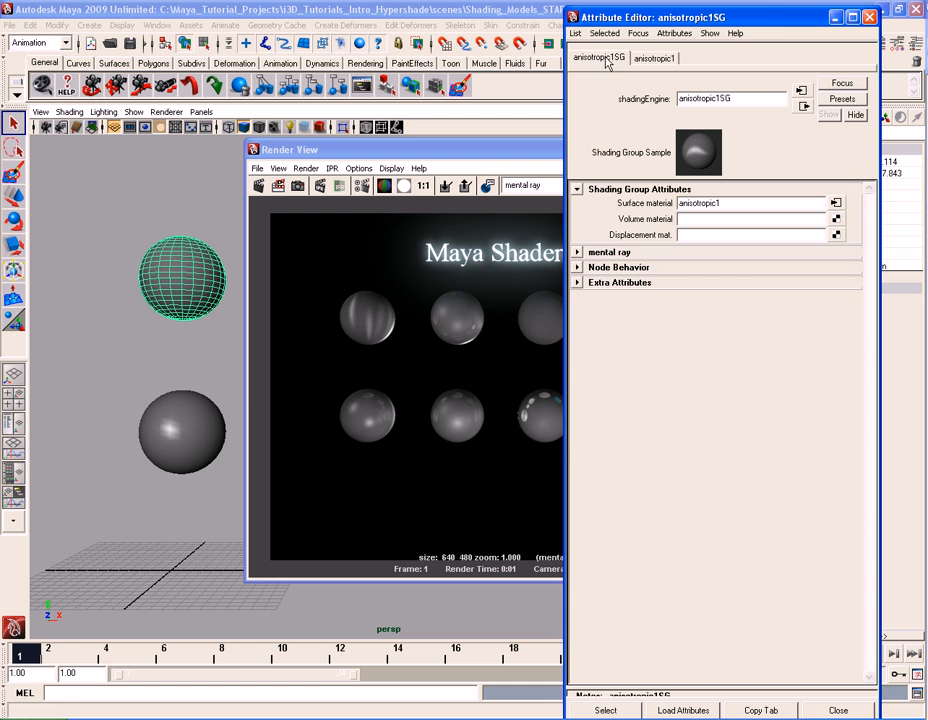
{"action": "left_click", "coordinate": [676, 60]}
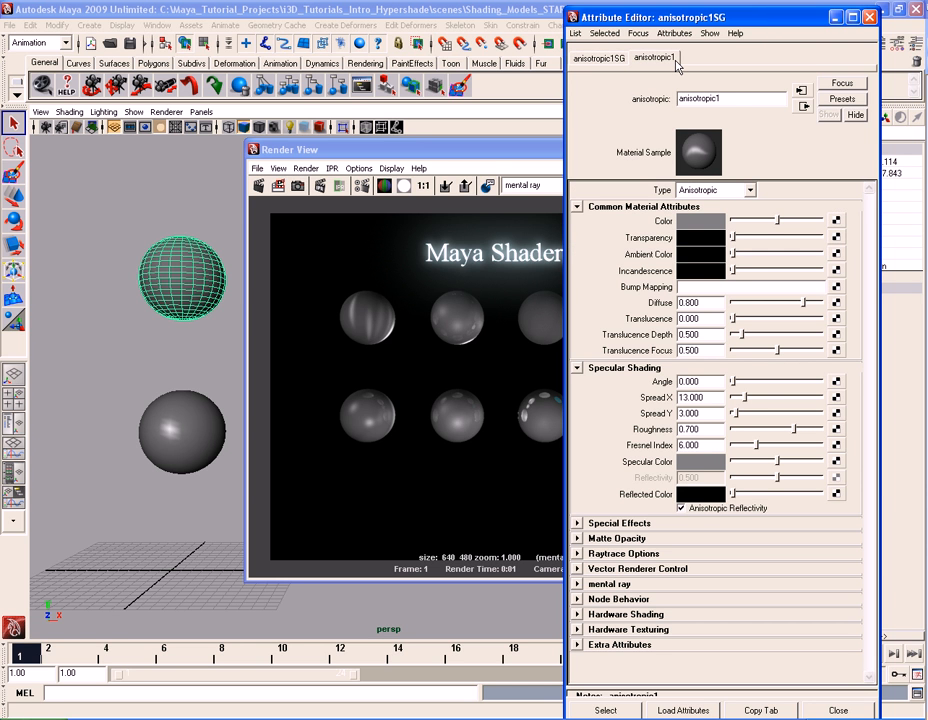
Change the anisotropic1 material's Color to a muted green.
{"action": "left_click", "coordinate": [745, 99]}
{"action": "double_click", "coordinate": [730, 99]}
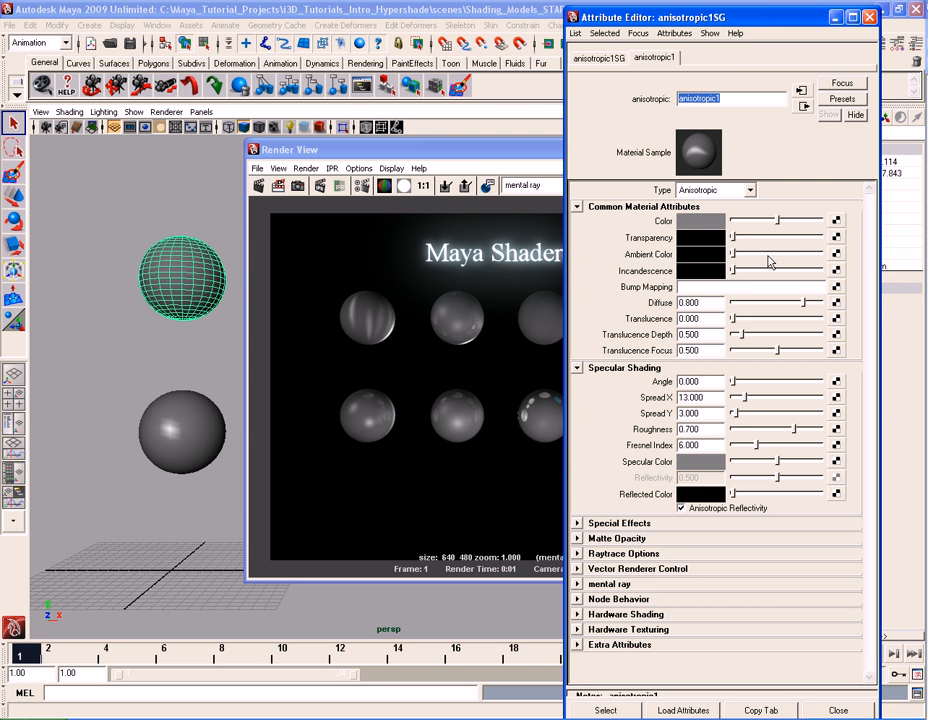
{"action": "left_click", "coordinate": [708, 222]}
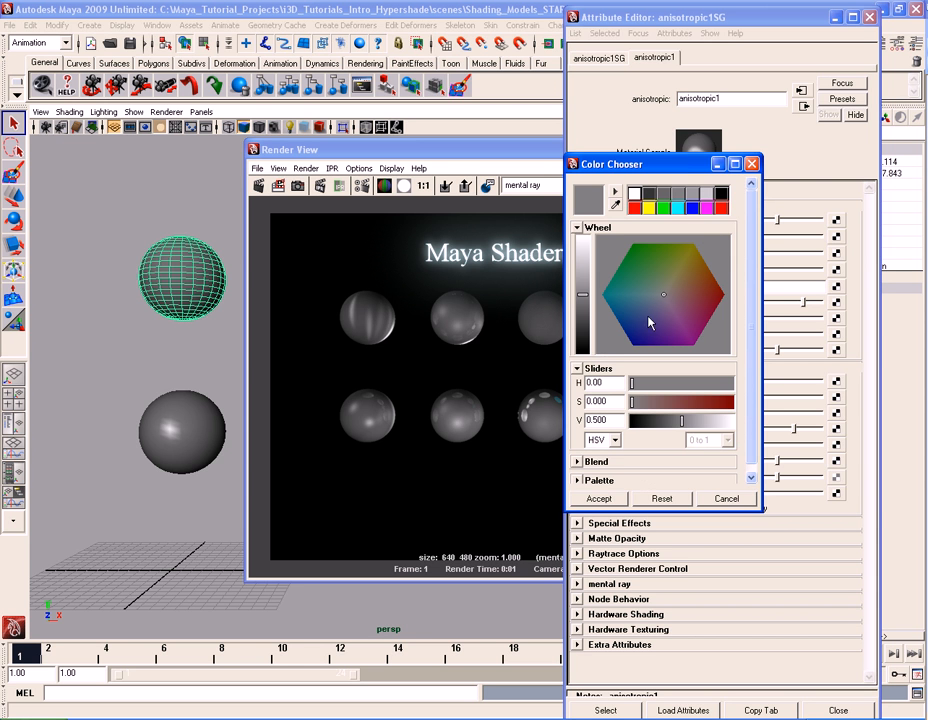
{"action": "left_click_drag", "start_coordinate": [667, 296], "coordinate": [655, 274]}
{"action": "left_click", "coordinate": [618, 502]}
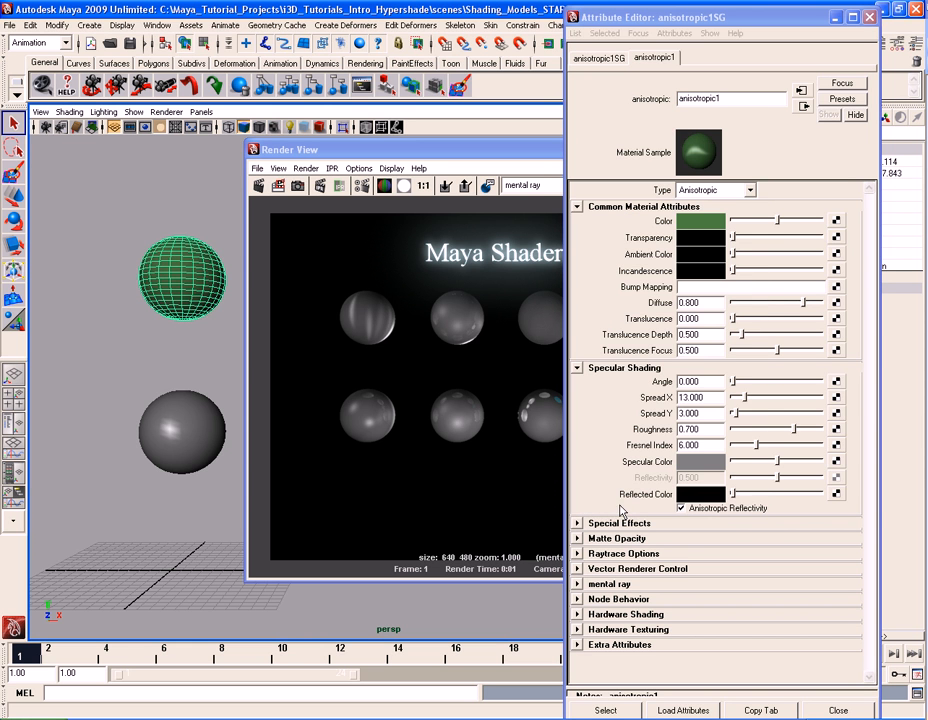
Move the Render View clear of the Attribute Editor and start an IPR render of a region around the Anisotropic sphere.
{"action": "left_click_drag", "start_coordinate": [560, 151], "coordinate": [345, 151]}
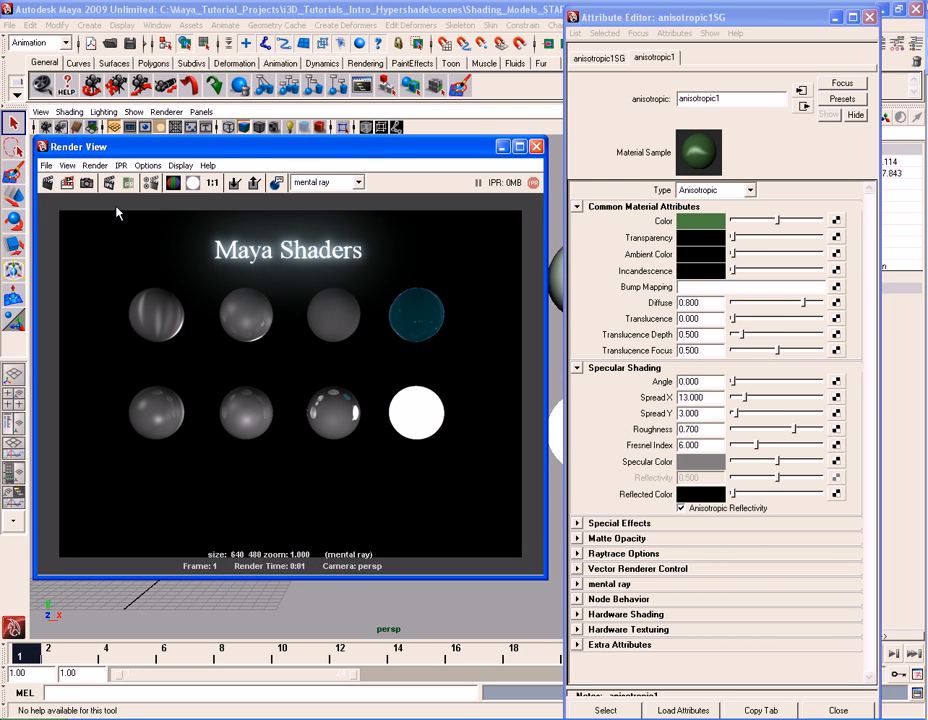
{"action": "left_click", "coordinate": [108, 182]}
{"action": "left_click_drag", "start_coordinate": [107, 272], "coordinate": [203, 356]}
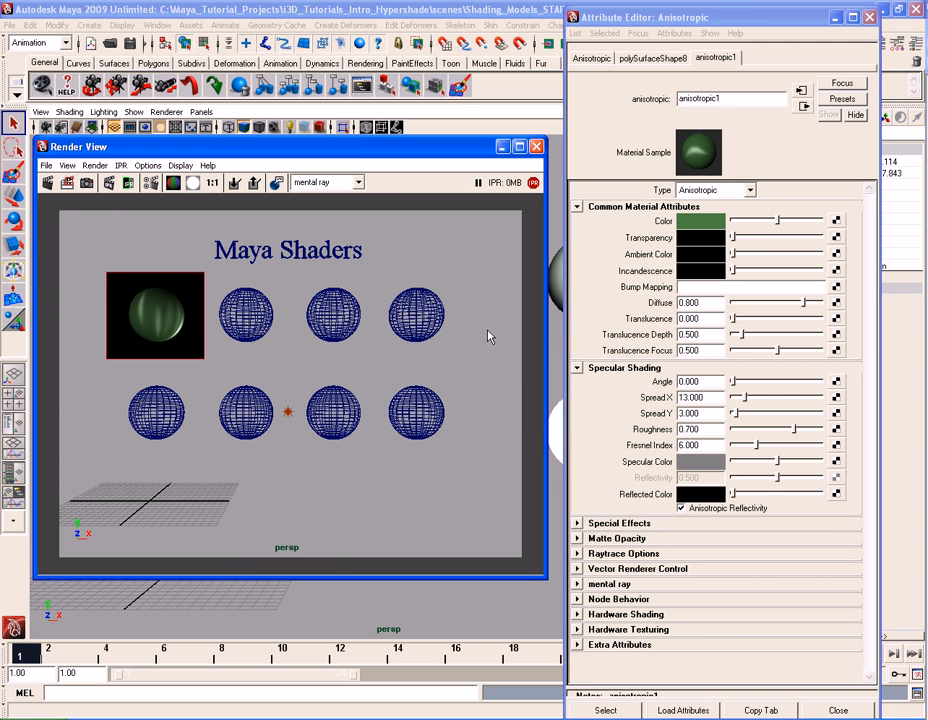
Change the anisotropic1 material's Color to a salmon red with H 8.78, S 0.563 and V 0.891.
{"action": "left_click", "coordinate": [712, 221]}
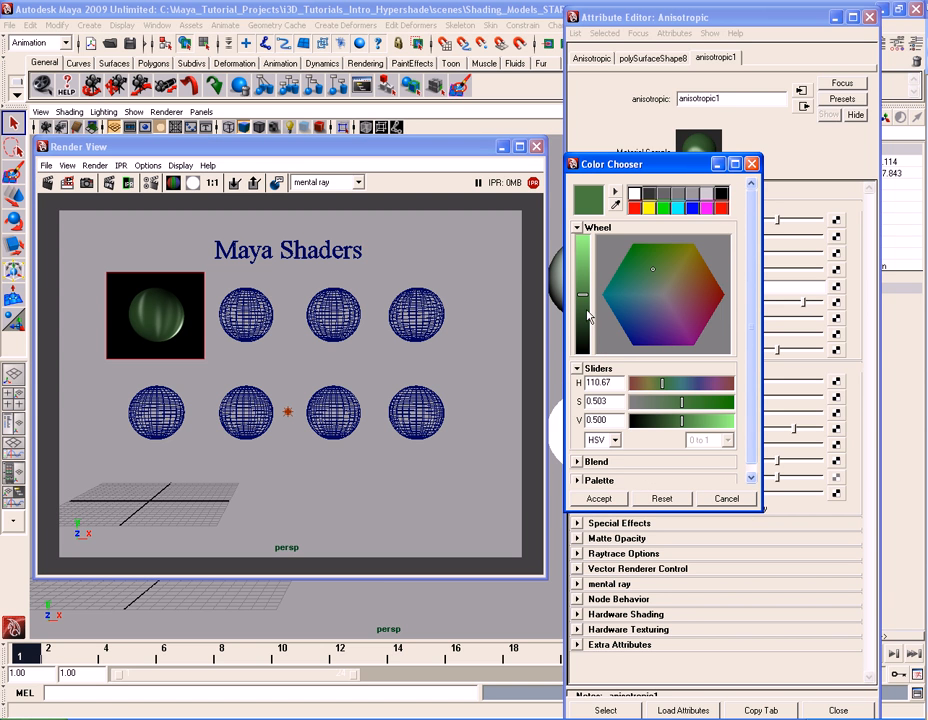
{"action": "left_click_drag", "start_coordinate": [583, 294], "coordinate": [585, 261]}
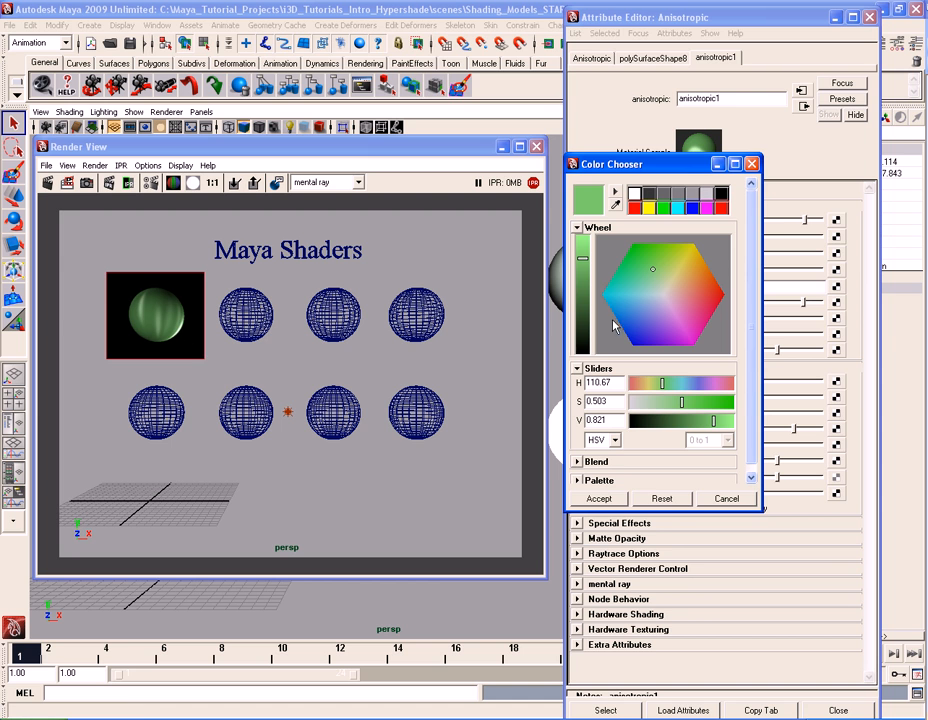
{"action": "left_click_drag", "start_coordinate": [584, 259], "coordinate": [585, 254]}
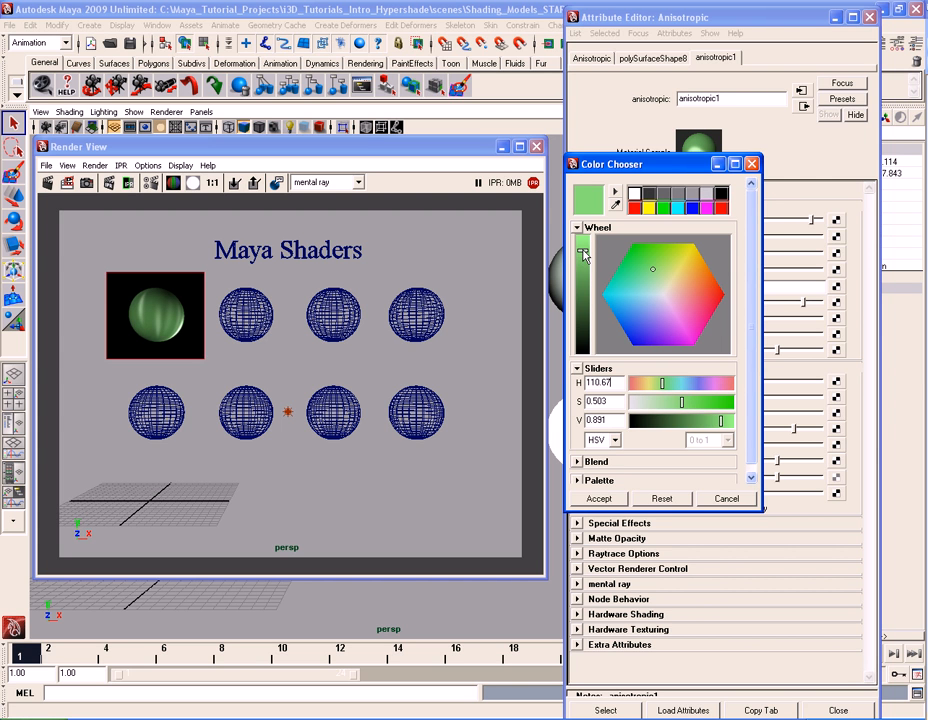
{"action": "left_click", "coordinate": [682, 266]}
{"action": "mouse_move", "coordinate": [686, 283]}
{"action": "left_mouse_down"}
{"action": "mouse_move", "coordinate": [700, 302]}
{"action": "mouse_move", "coordinate": [695, 290]}
{"action": "left_mouse_up"}
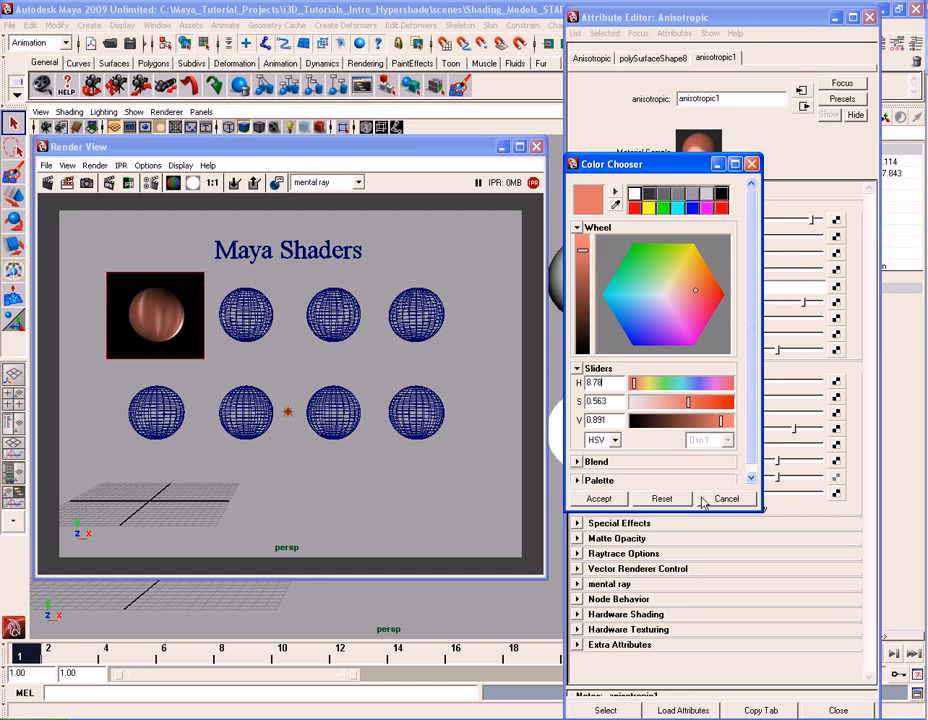
{"action": "left_click", "coordinate": [596, 498]}
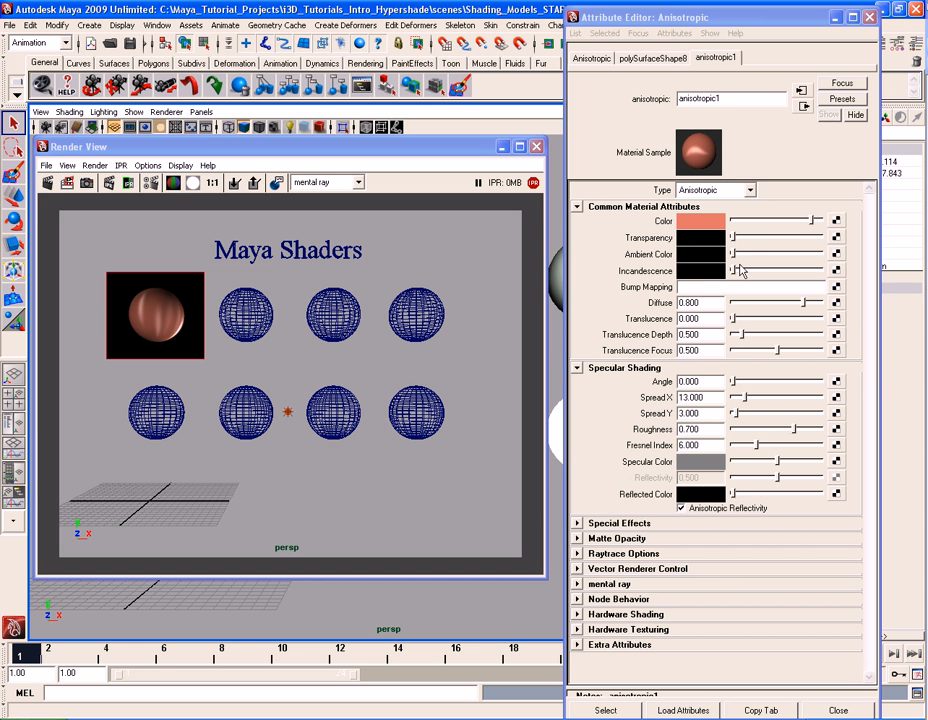
Lower the anisotropic1 material's Diffuse to 0.579 and close the Attribute Editor.
{"action": "left_click_drag", "start_coordinate": [732, 238], "coordinate": [724, 278]}
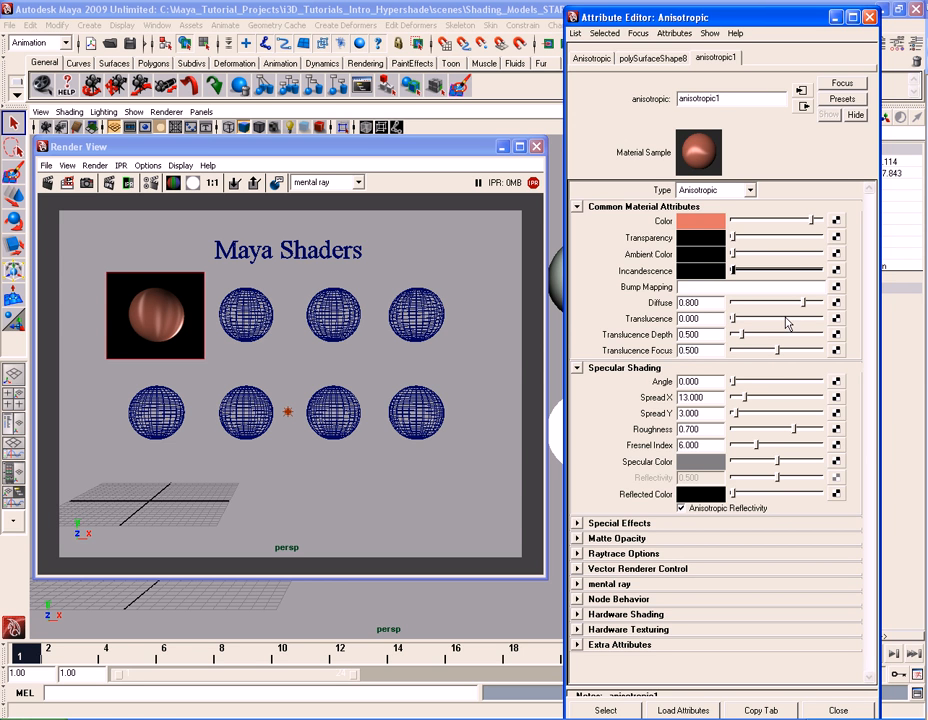
{"action": "left_click", "coordinate": [755, 289]}
{"action": "mouse_move", "coordinate": [800, 303]}
{"action": "left_mouse_down"}
{"action": "mouse_move", "coordinate": [769, 311]}
{"action": "mouse_move", "coordinate": [799, 313]}
{"action": "mouse_move", "coordinate": [784, 305]}
{"action": "left_mouse_up"}
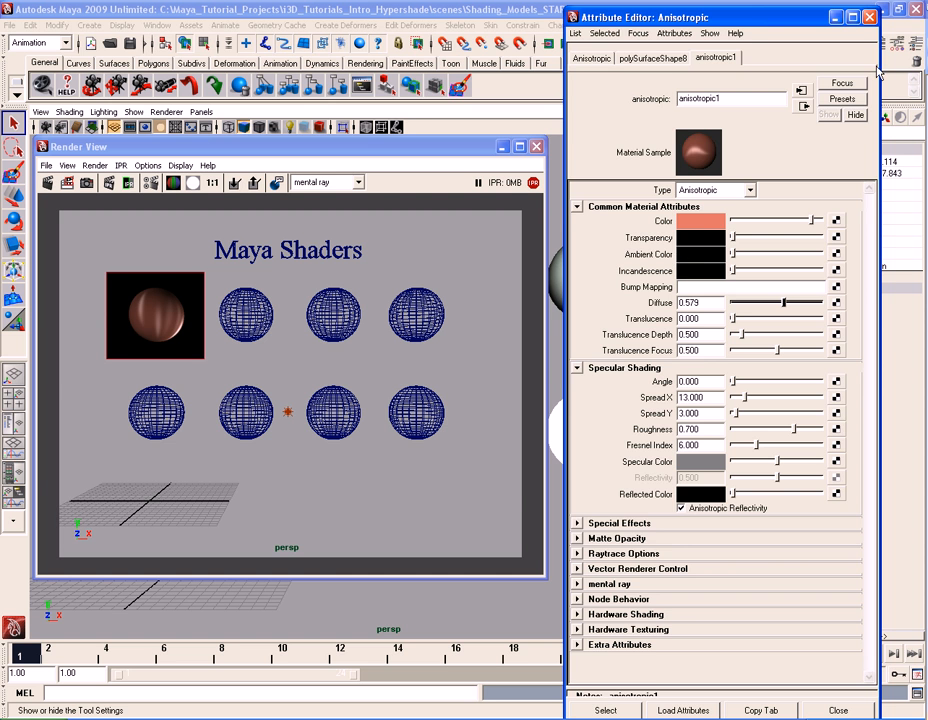
{"action": "left_click", "coordinate": [871, 18]}
Move the Render View clear of the upper spheres, select the Blinn sphere and IPR-render a region around it.
{"action": "left_click_drag", "start_coordinate": [445, 158], "coordinate": [553, 168]}
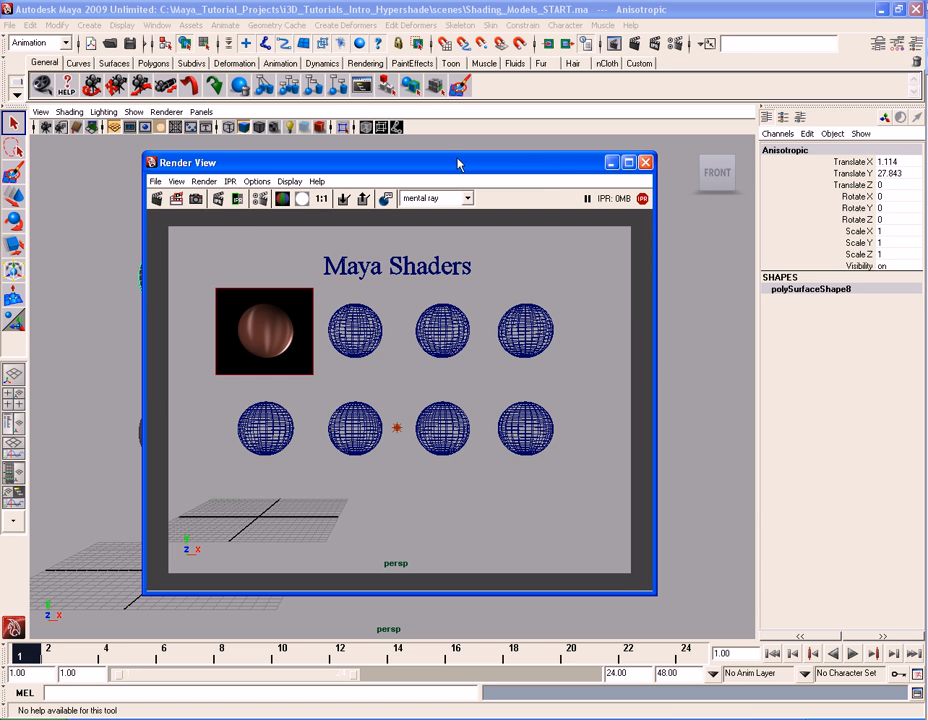
{"action": "left_click_drag", "start_coordinate": [455, 166], "coordinate": [449, 304]}
{"action": "left_click", "coordinate": [330, 272]}
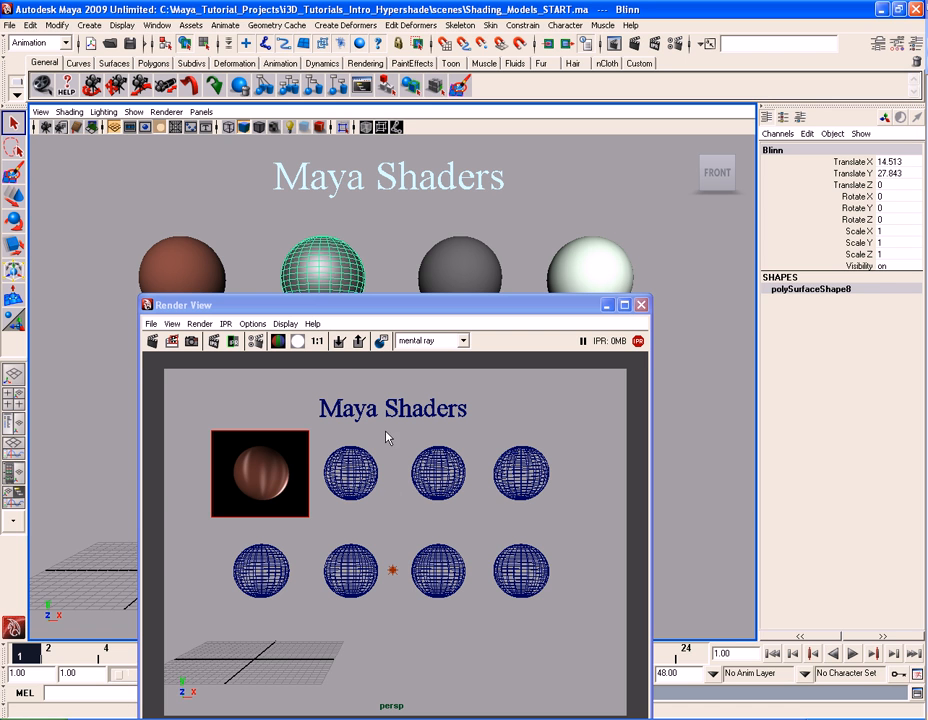
{"action": "mouse_move", "coordinate": [317, 427]}
{"action": "left_mouse_down"}
{"action": "mouse_move", "coordinate": [402, 524]}
{"action": "mouse_move", "coordinate": [385, 526]}
{"action": "left_mouse_up"}
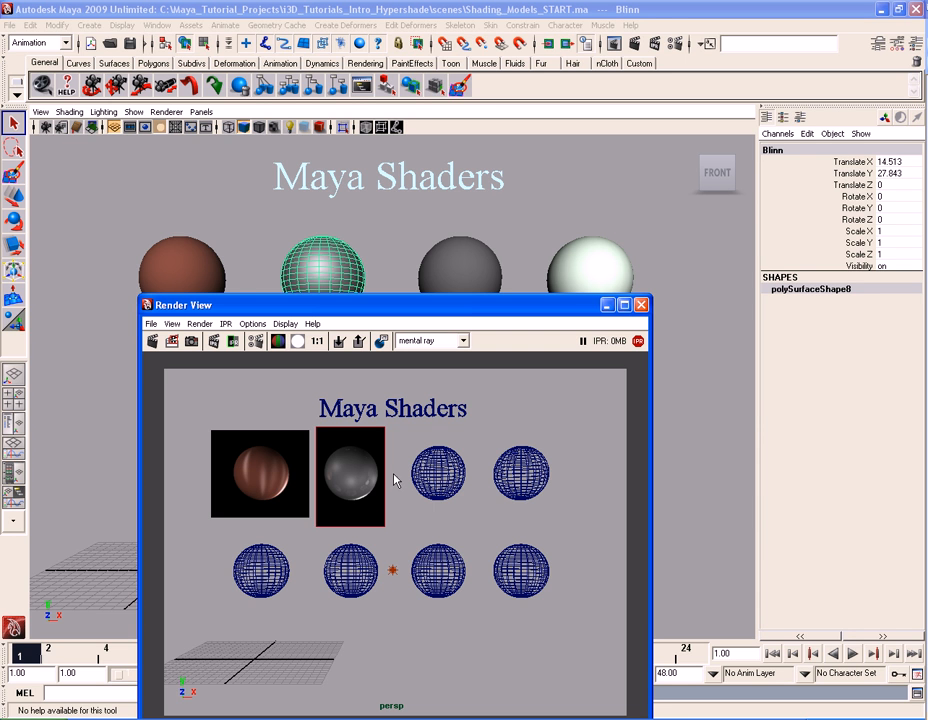
Open the Blinn sphere's material attributes, change the blinn1 Color to a muted dark blue and close the editor.
{"action": "left_click", "coordinate": [326, 265]}
{"action": "right_click", "coordinate": [326, 265]}
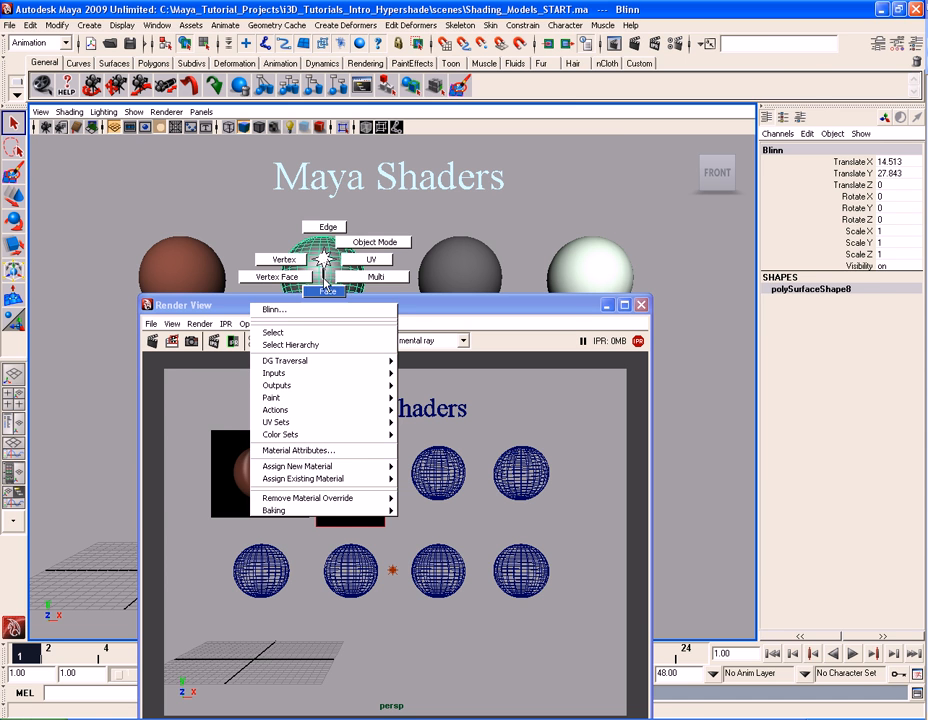
{"action": "left_click", "coordinate": [298, 450]}
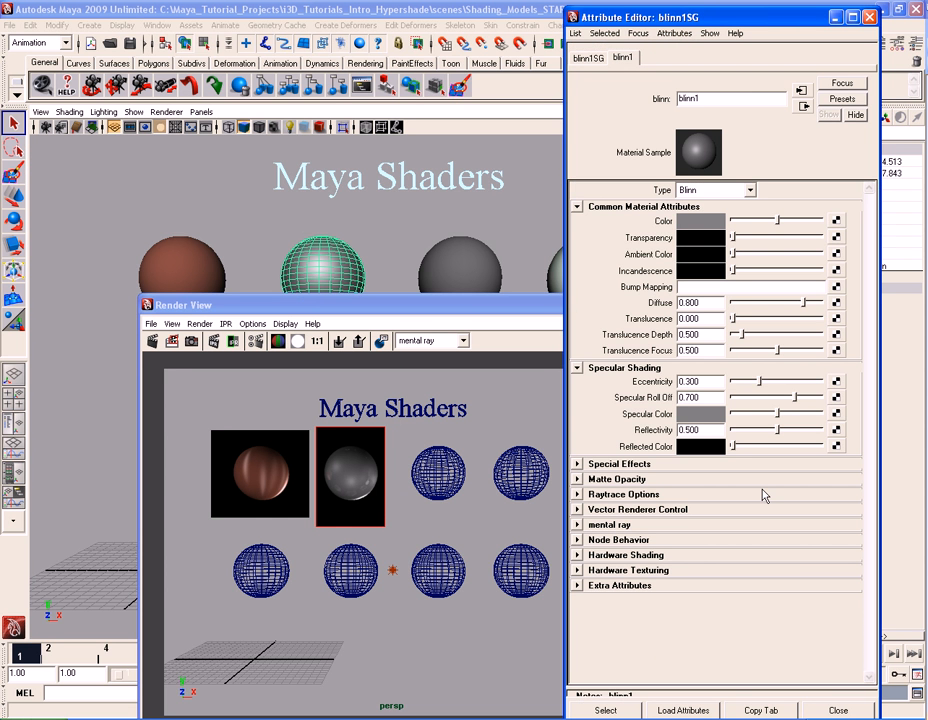
{"action": "left_click", "coordinate": [700, 221]}
{"action": "left_click", "coordinate": [650, 270]}
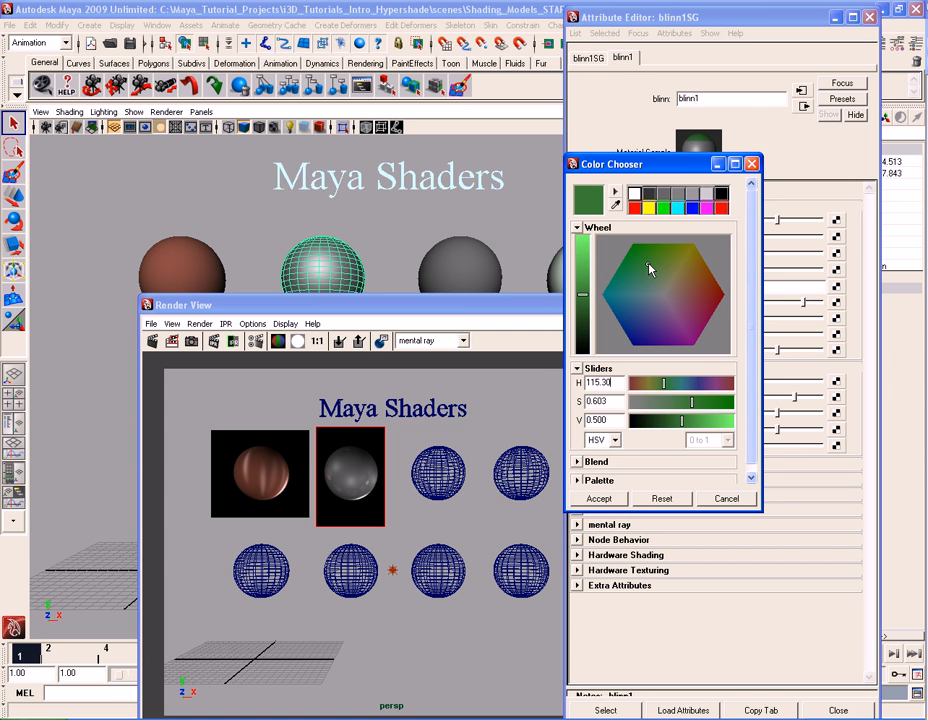
{"action": "left_click", "coordinate": [644, 314]}
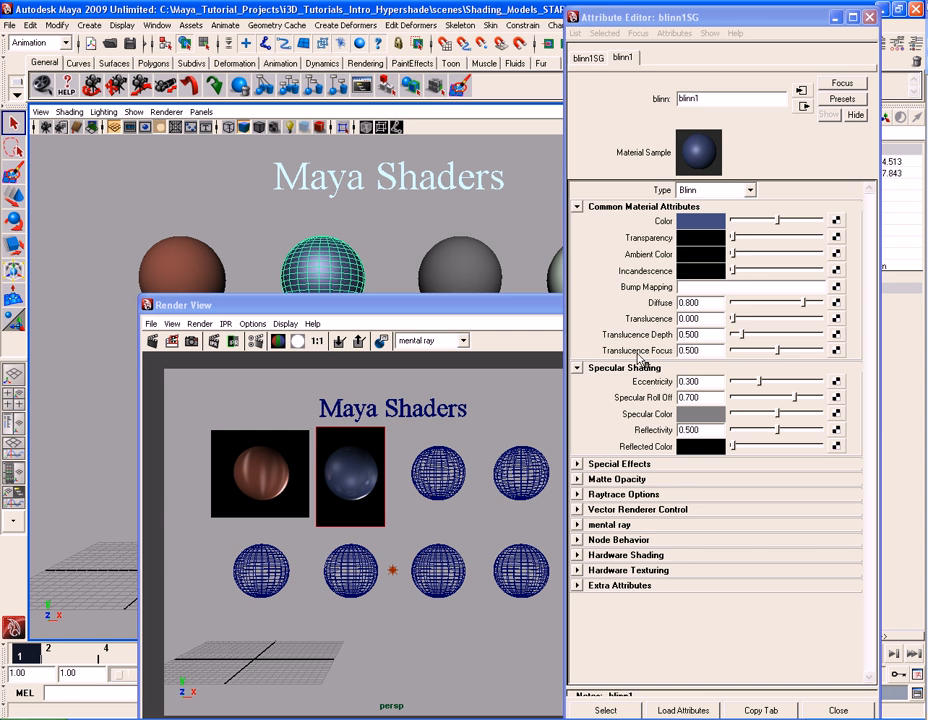
{"action": "mouse_move", "coordinate": [733, 241]}
{"action": "left_mouse_down"}
{"action": "mouse_move", "coordinate": [756, 238]}
{"action": "mouse_move", "coordinate": [734, 240]}
{"action": "mouse_move", "coordinate": [758, 257]}
{"action": "mouse_move", "coordinate": [735, 256]}
{"action": "left_mouse_up"}
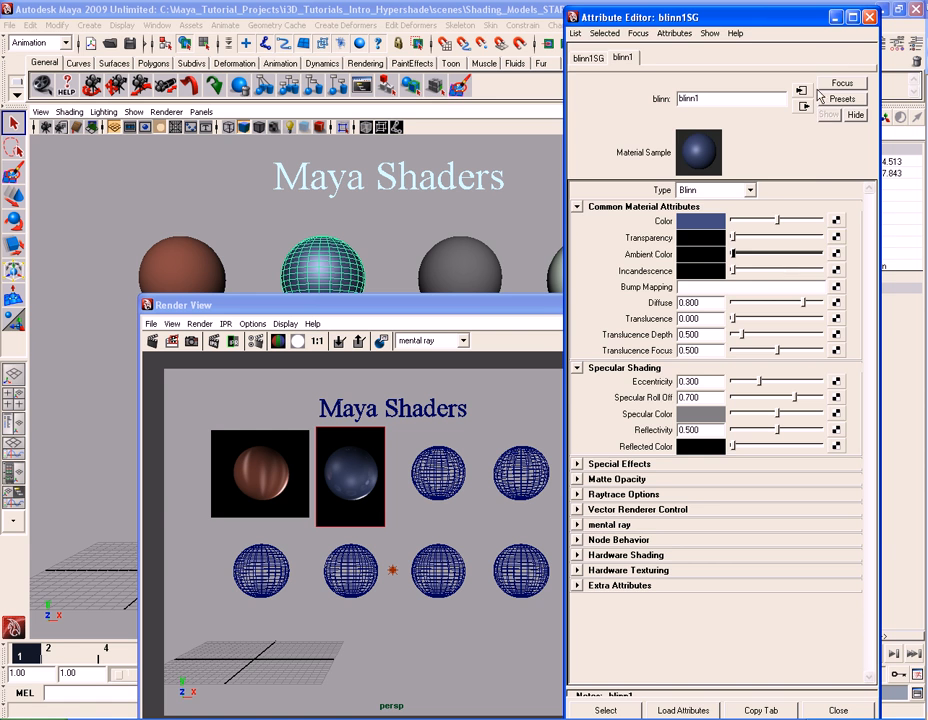
{"action": "left_click", "coordinate": [869, 18]}
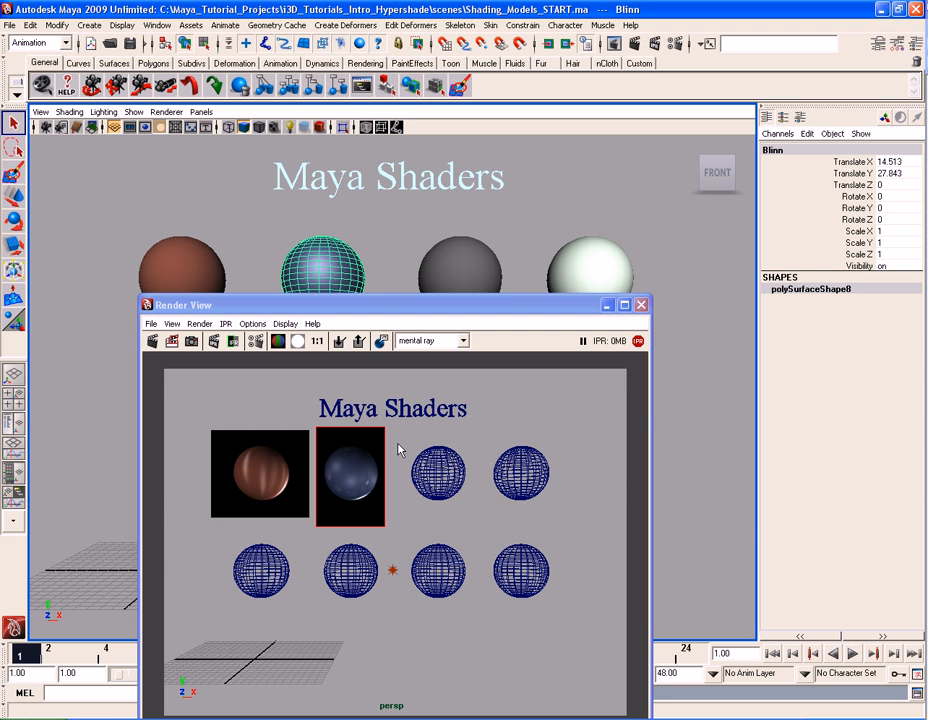
Select the Lambert sphere and IPR-render separate regions around the Lambert and Ocean spheres.
{"action": "mouse_move", "coordinate": [400, 440]}
{"action": "left_mouse_down"}
{"action": "mouse_move", "coordinate": [465, 520]}
{"action": "mouse_move", "coordinate": [476, 520]}
{"action": "left_mouse_up"}
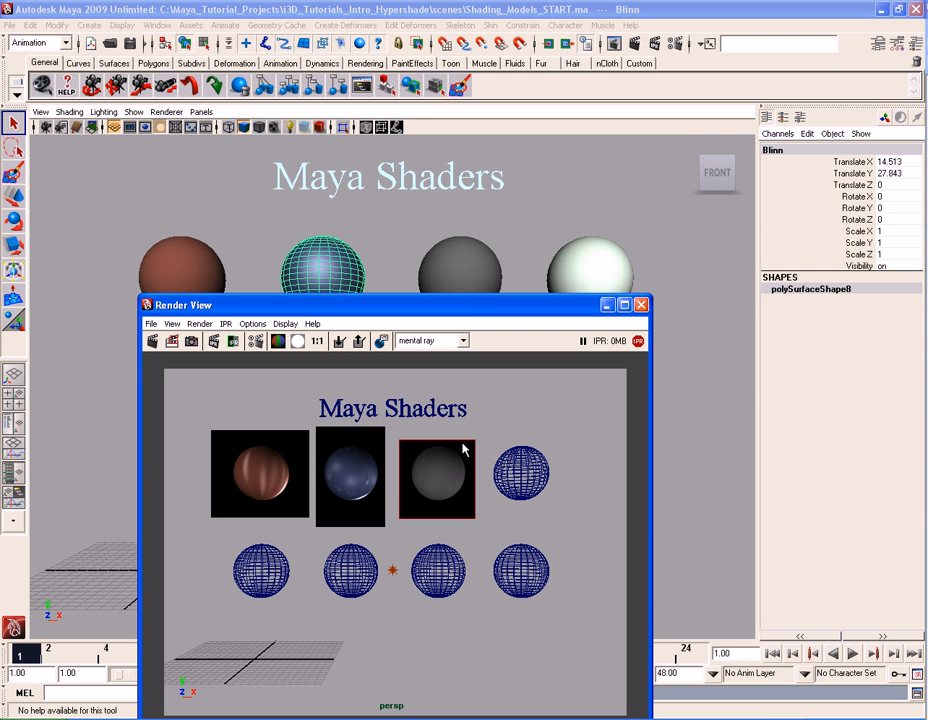
{"action": "left_click", "coordinate": [476, 277]}
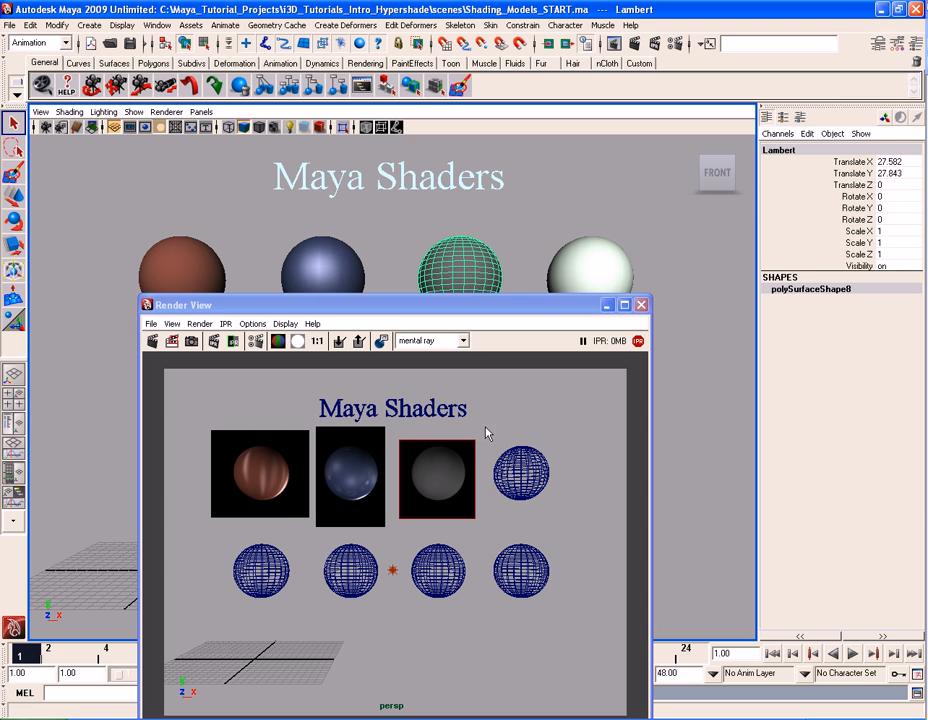
{"action": "left_click_drag", "start_coordinate": [483, 431], "coordinate": [563, 520]}
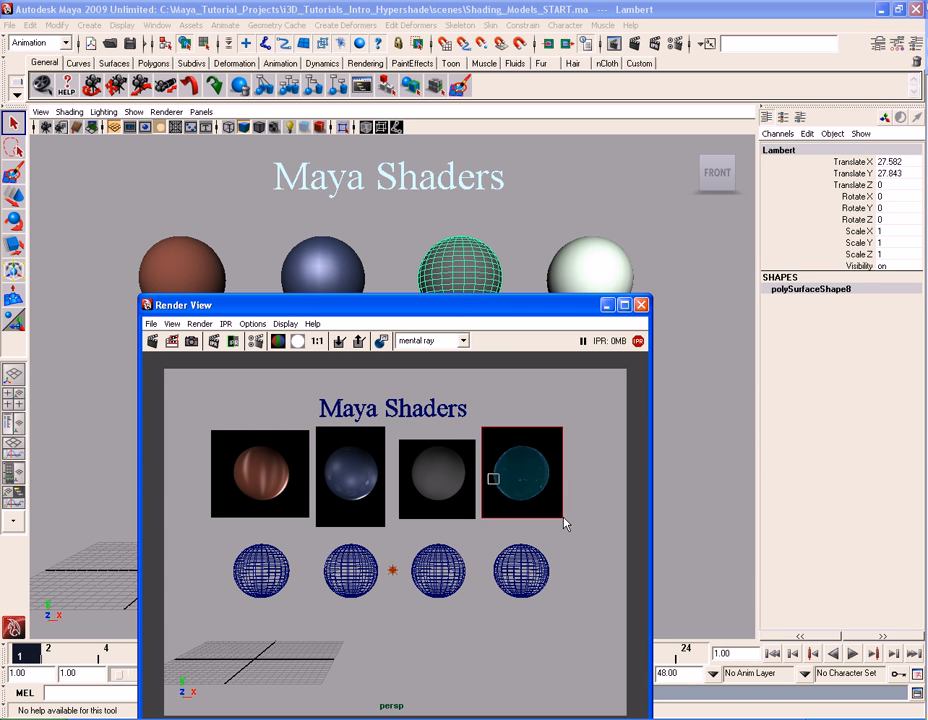
Open the Ocean sphere's oceanShader1 material and examine the wave and foam settings in its Ocean Attributes.
{"action": "left_click", "coordinate": [592, 284]}
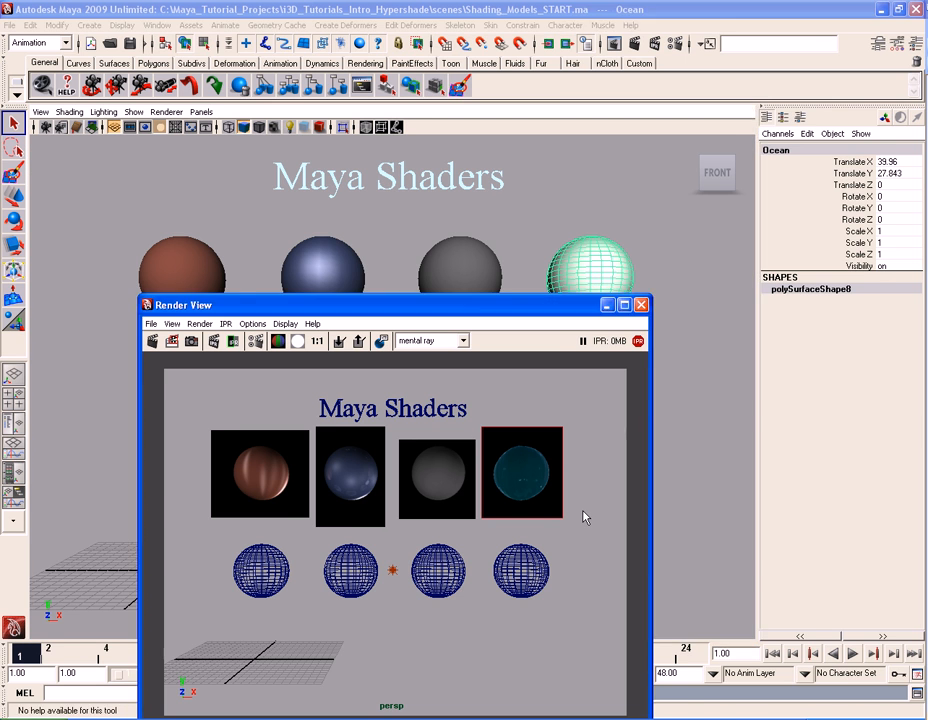
{"action": "key", "text": "ctrl+a"}
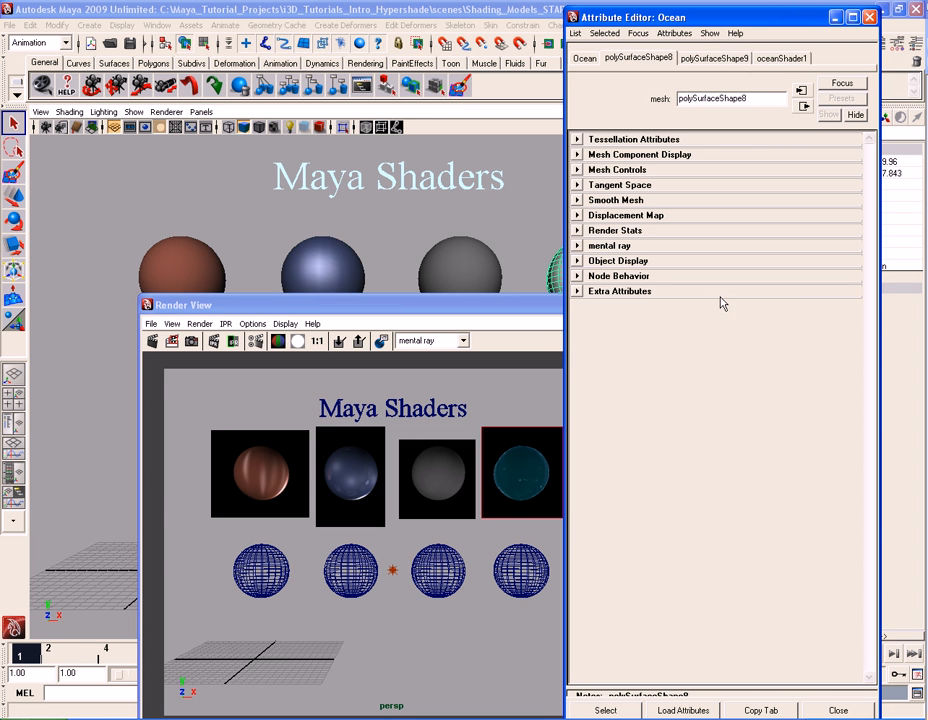
{"action": "left_click", "coordinate": [781, 57]}
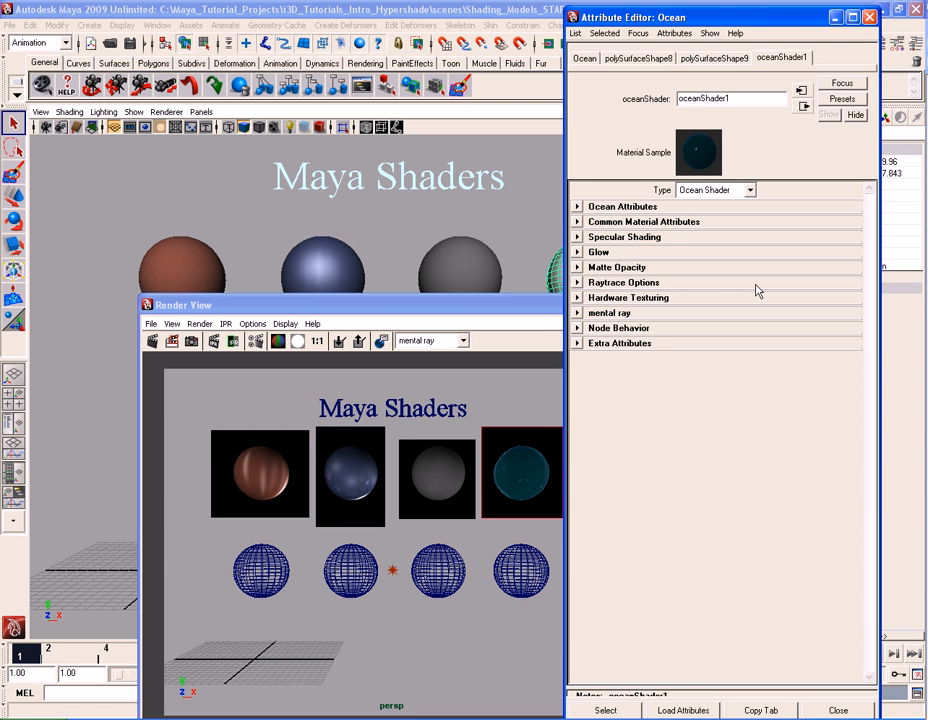
{"action": "left_click", "coordinate": [630, 207]}
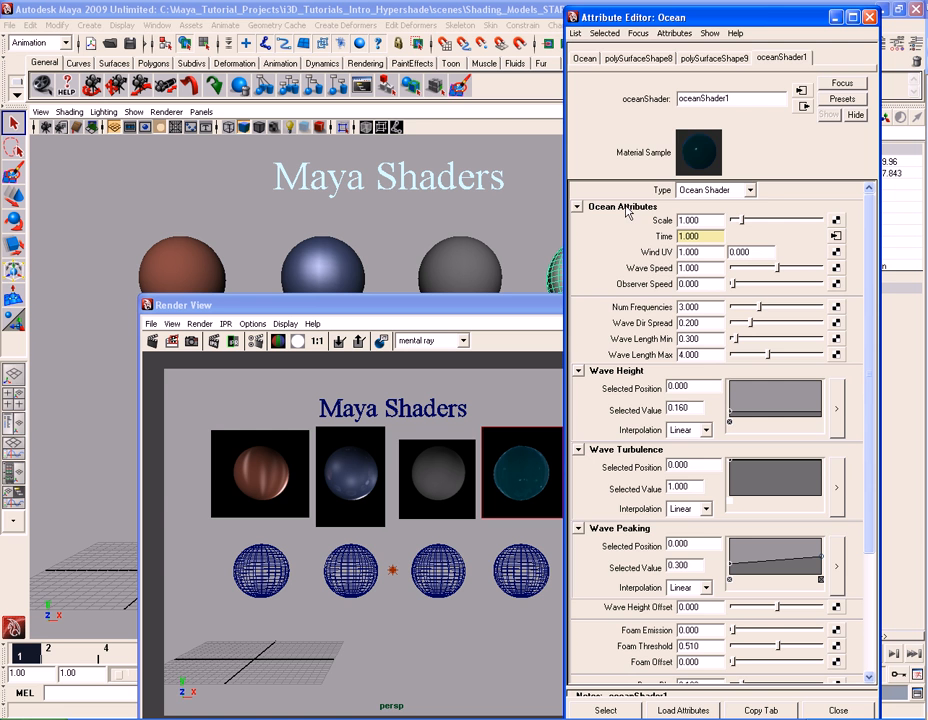
{"action": "mouse_move", "coordinate": [868, 338]}
{"action": "left_mouse_down"}
{"action": "mouse_move", "coordinate": [870, 444]}
{"action": "mouse_move", "coordinate": [870, 323]}
{"action": "left_mouse_up"}
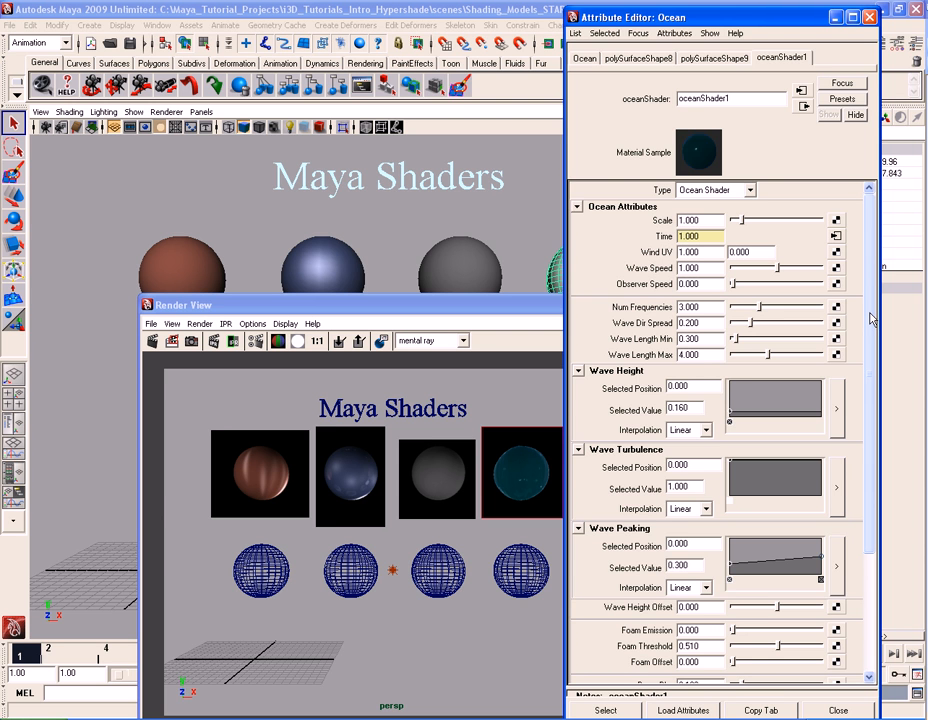
{"action": "left_click_drag", "start_coordinate": [870, 318], "coordinate": [870, 438]}
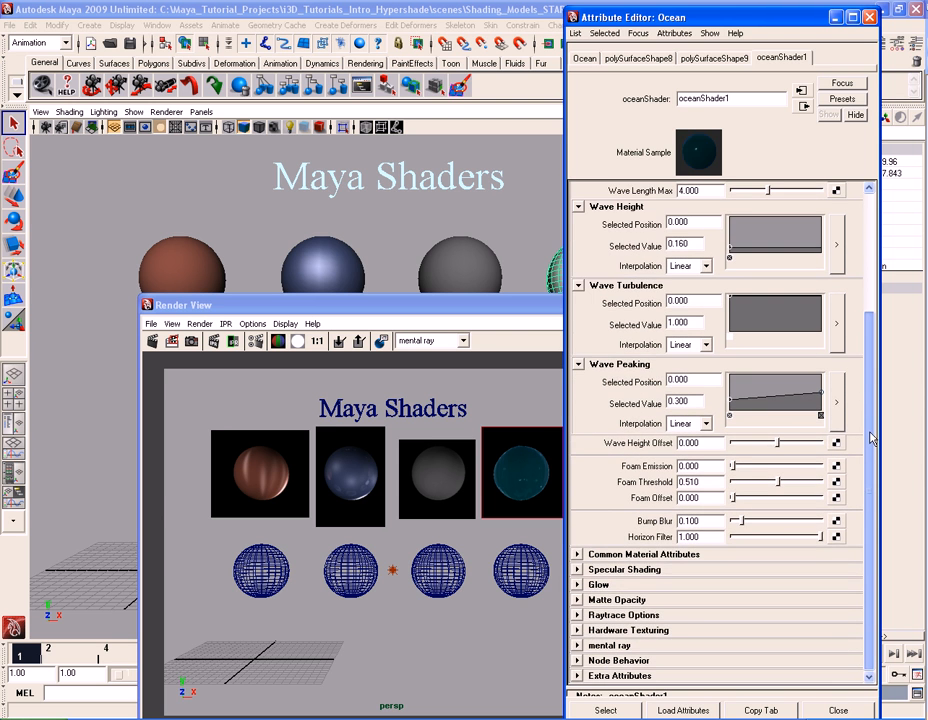
Examine oceanShader1's Common Material Attributes, Specular Shading and Glow sections, and close the Attribute Editor.
{"action": "left_click", "coordinate": [630, 555]}
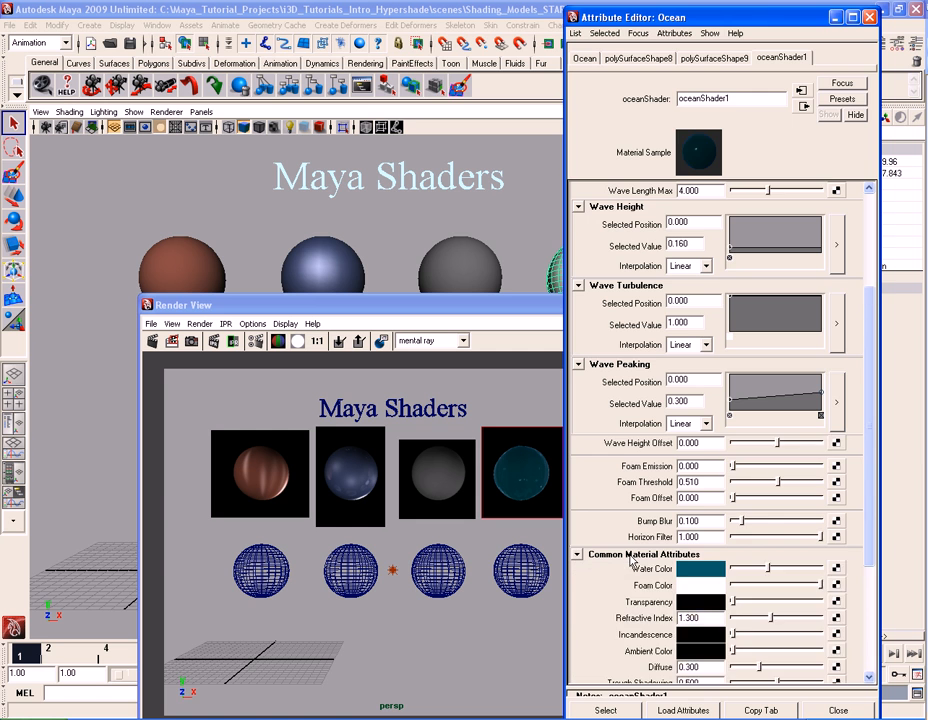
{"action": "left_click", "coordinate": [630, 555]}
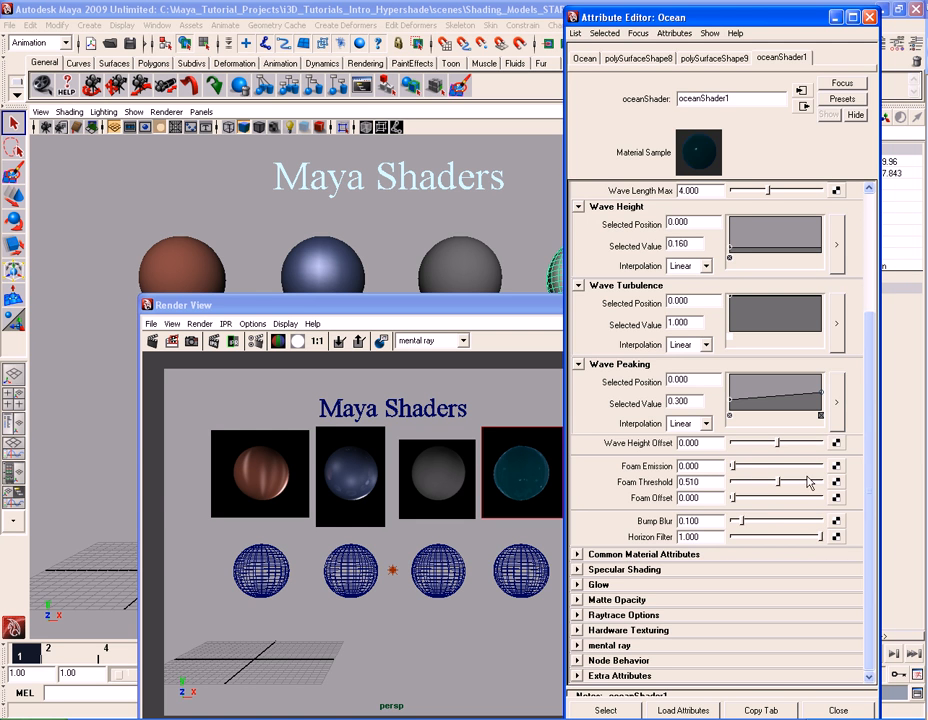
{"action": "left_click", "coordinate": [629, 570]}
{"action": "left_click", "coordinate": [629, 570]}
{"action": "left_click", "coordinate": [598, 585]}
{"action": "left_click", "coordinate": [598, 585]}
{"action": "scroll", "coordinate": [868, 484], "scroll_direction": "up", "scroll_amount": 5}
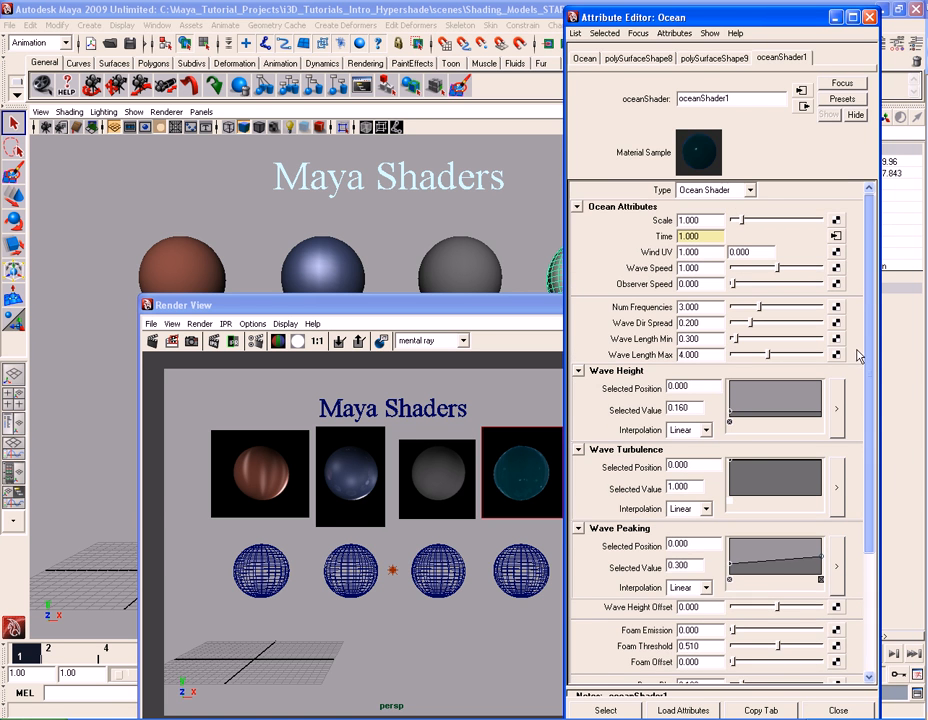
{"action": "left_click", "coordinate": [870, 18]}
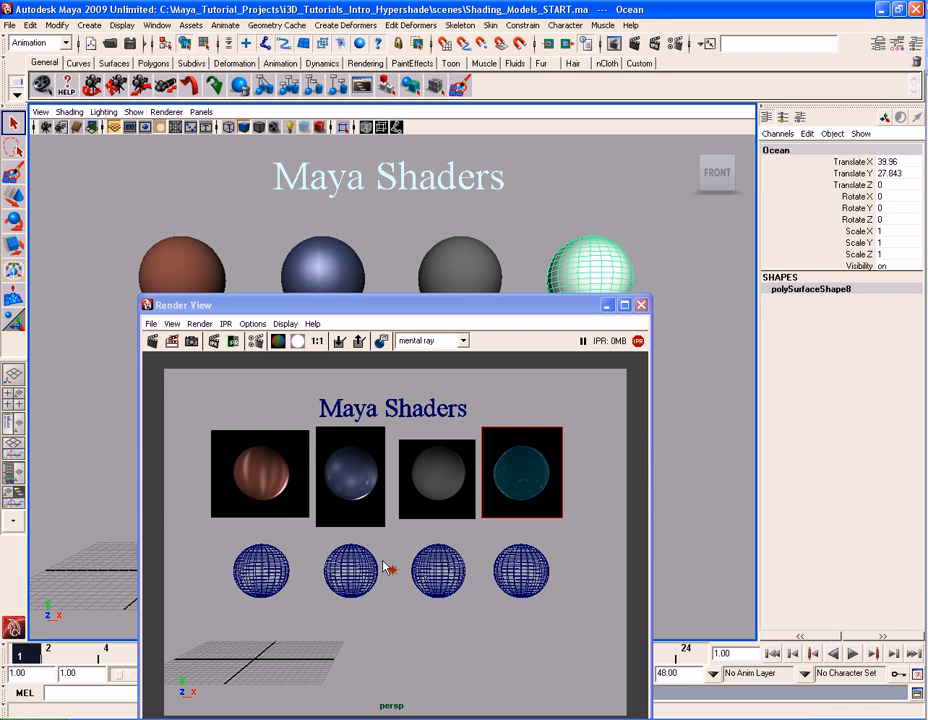
IPR-render a region around the Phong sphere, select that sphere in the viewport and reposition the Render View.
{"action": "left_click", "coordinate": [229, 567]}
{"action": "left_click_drag", "start_coordinate": [213, 534], "coordinate": [303, 616]}
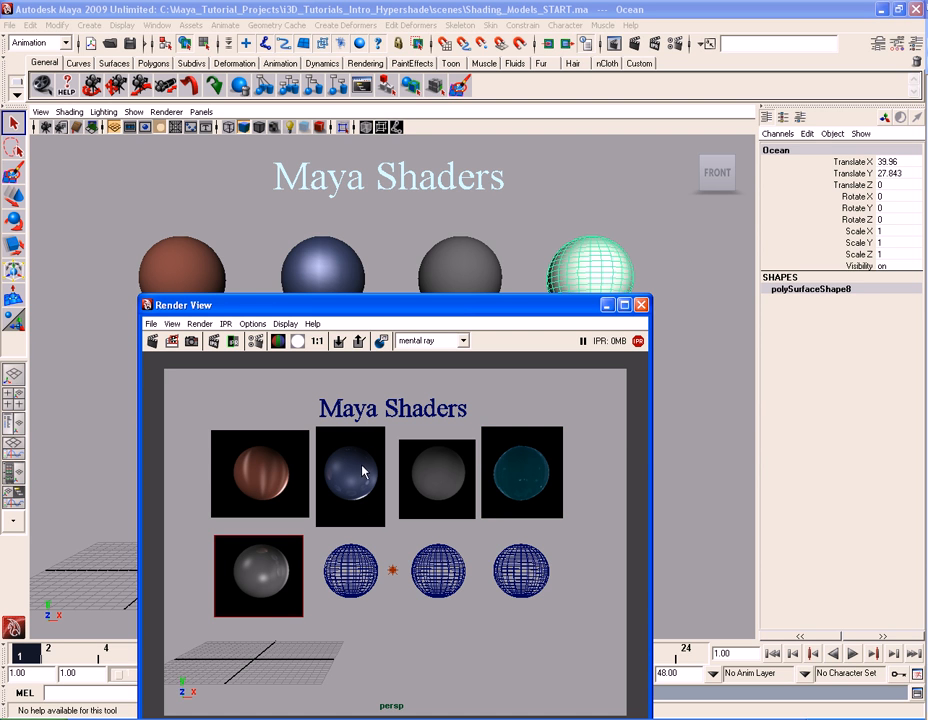
{"action": "left_click_drag", "start_coordinate": [366, 305], "coordinate": [472, 224]}
{"action": "left_click", "coordinate": [193, 439]}
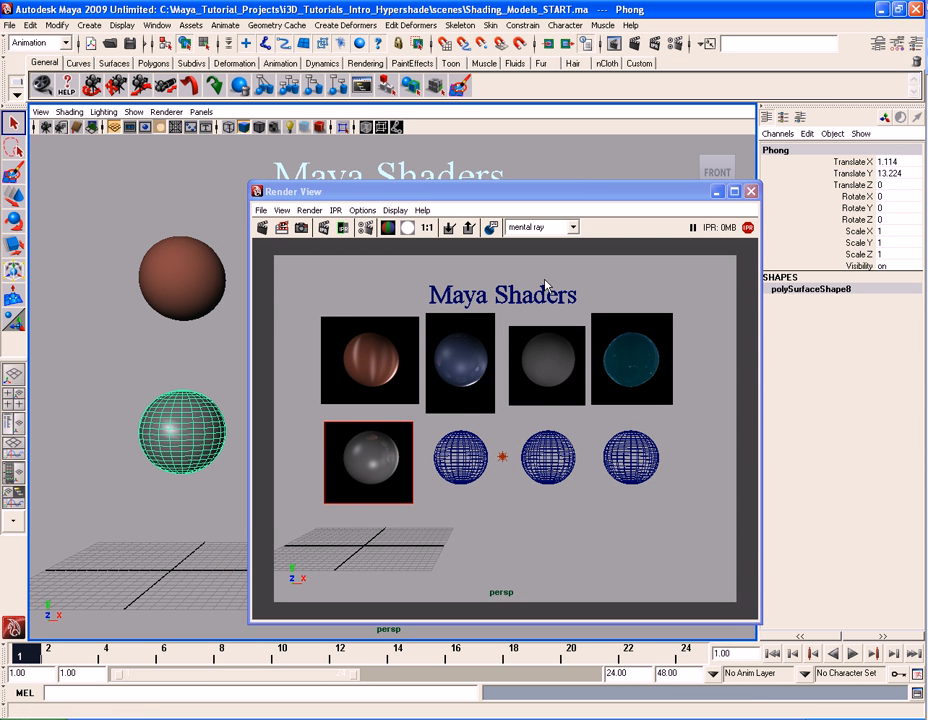
{"action": "left_click_drag", "start_coordinate": [533, 195], "coordinate": [513, 201]}
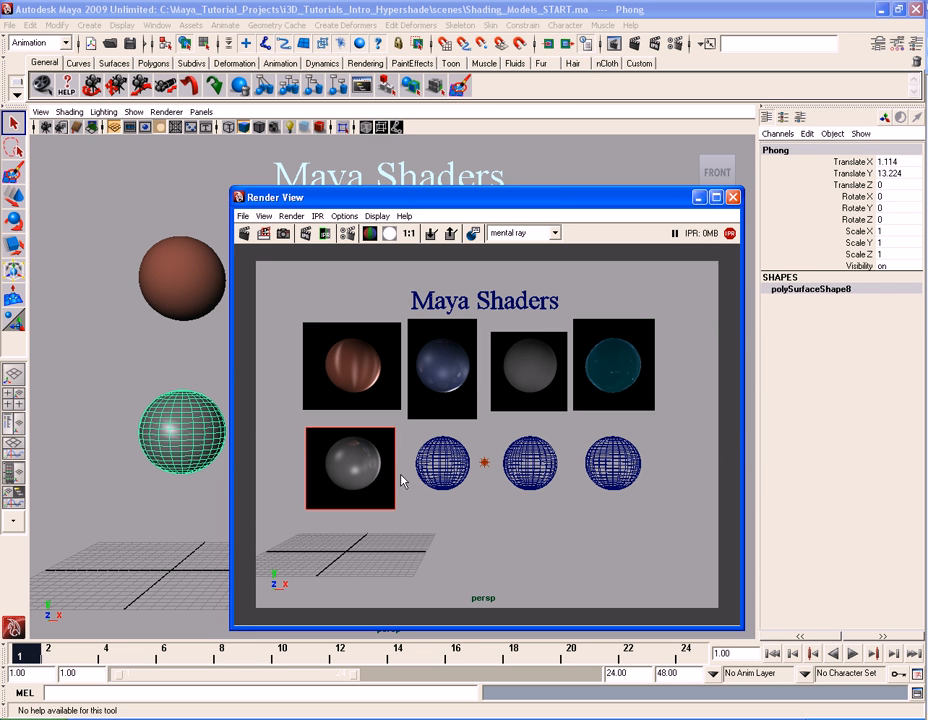
IPR-render a region around the PhongE sphere, select that sphere and move the Render View back over the viewport.
{"action": "left_click_drag", "start_coordinate": [404, 427], "coordinate": [477, 514]}
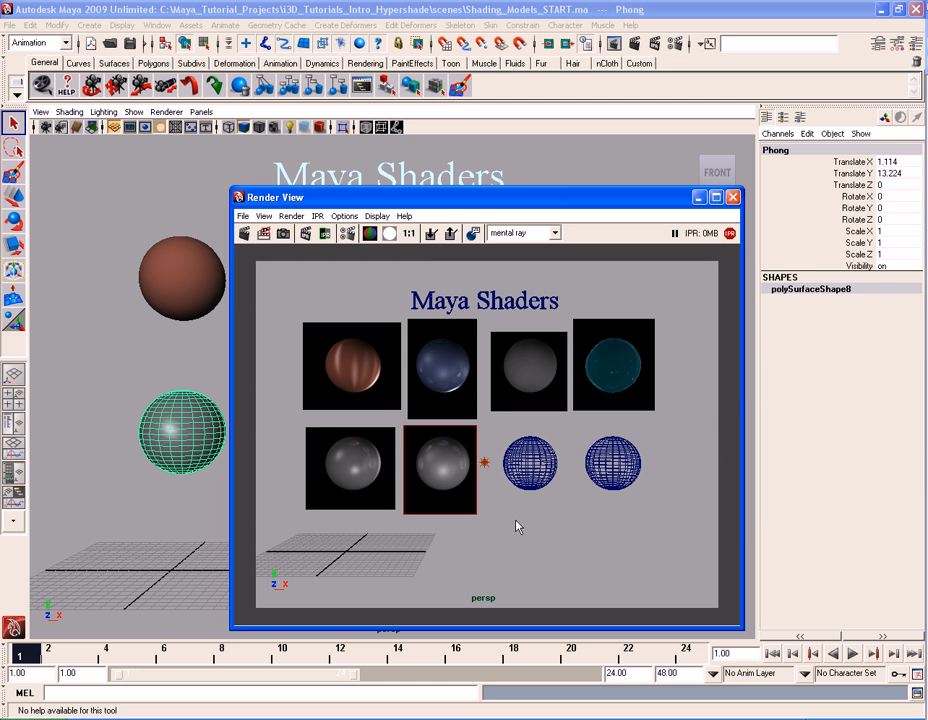
{"action": "left_click_drag", "start_coordinate": [398, 198], "coordinate": [539, 170]}
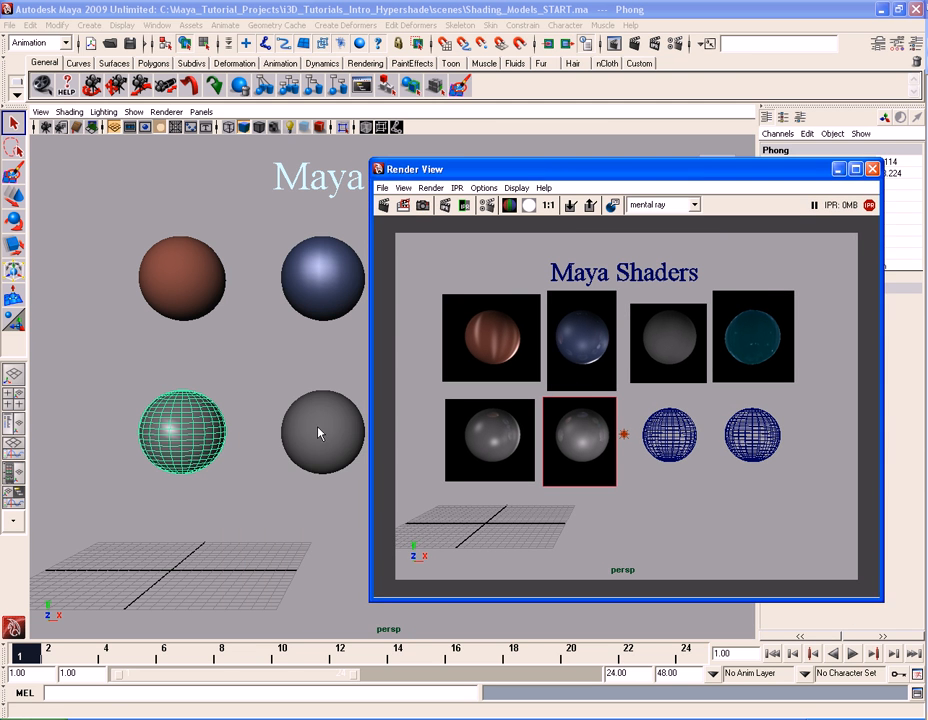
{"action": "left_click", "coordinate": [364, 415]}
{"action": "left_click_drag", "start_coordinate": [615, 174], "coordinate": [472, 191]}
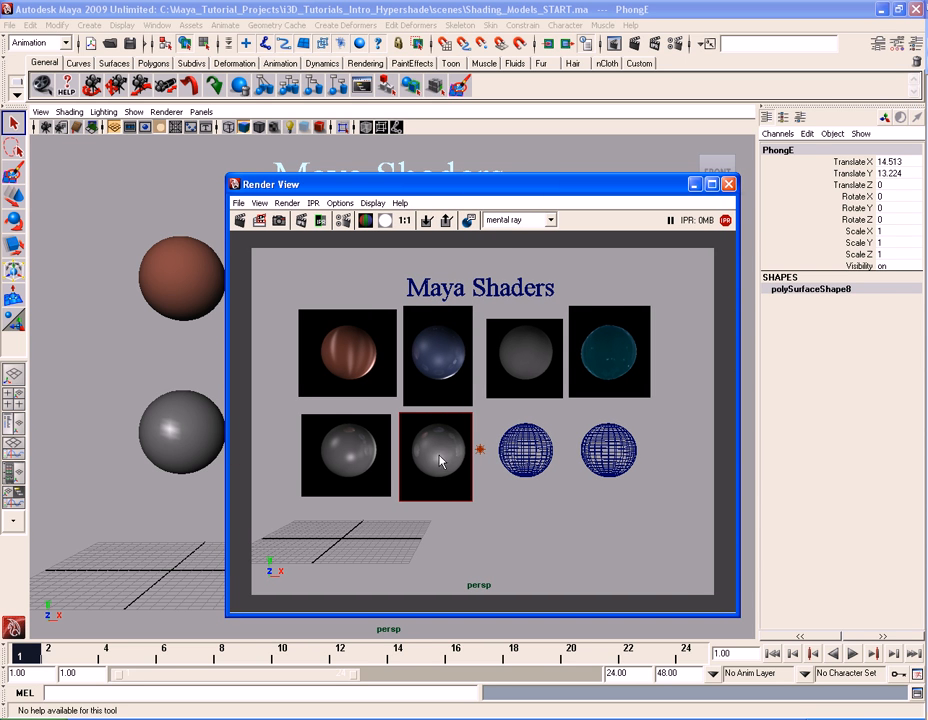
Raise the Whiteness of the PhongE sphere's phongE1 material to a very light grey and close the Attribute Editor.
{"action": "left_click_drag", "start_coordinate": [510, 186], "coordinate": [436, 191]}
{"action": "key", "text": "ctrl+a"}
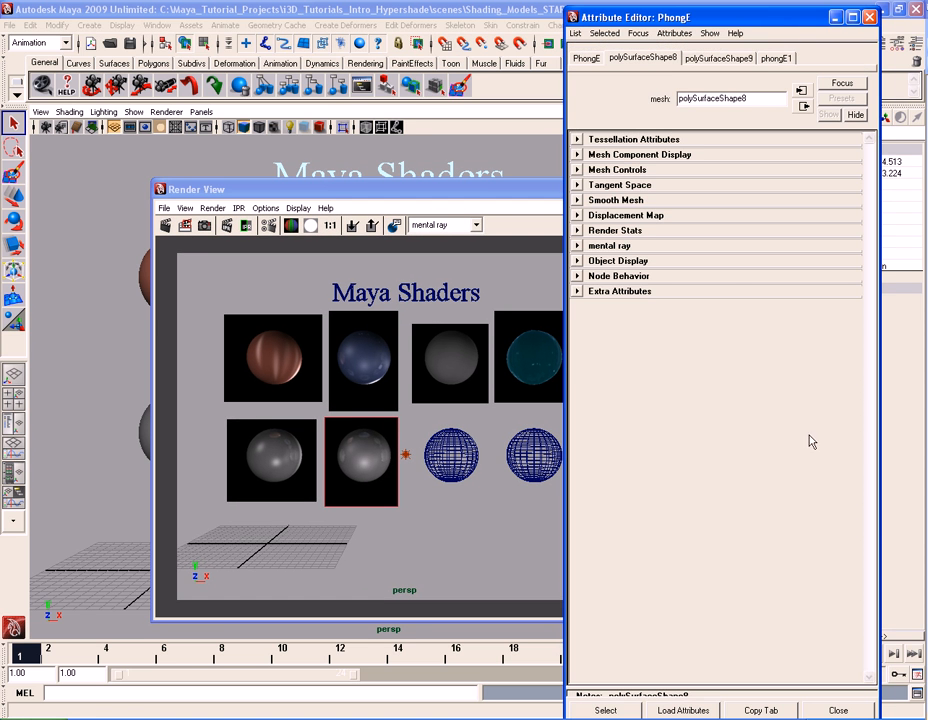
{"action": "left_click", "coordinate": [777, 58]}
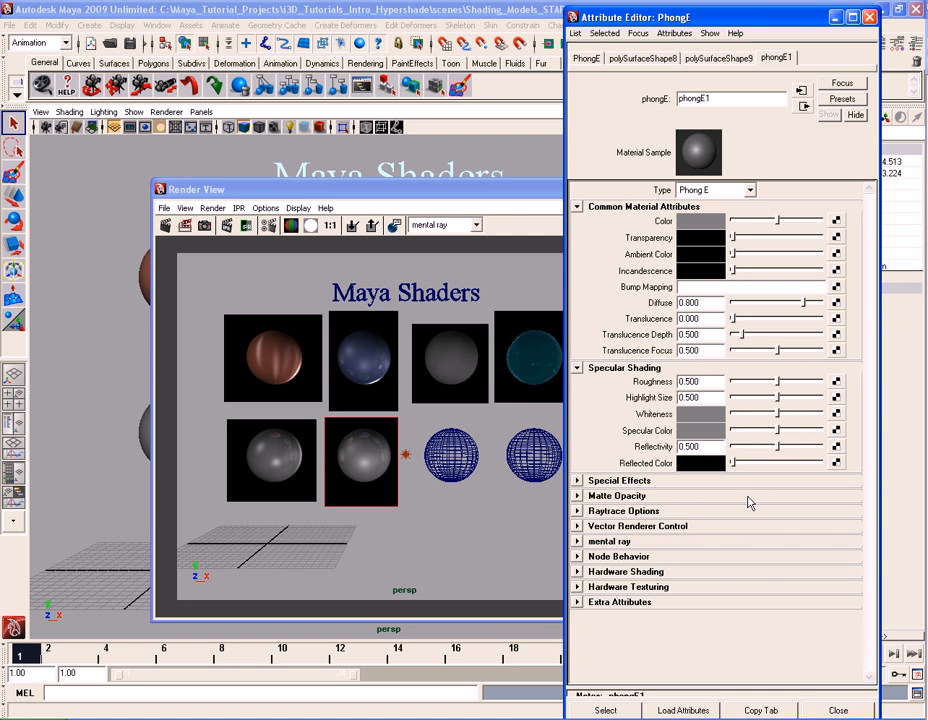
{"action": "left_click_drag", "start_coordinate": [778, 413], "coordinate": [802, 413]}
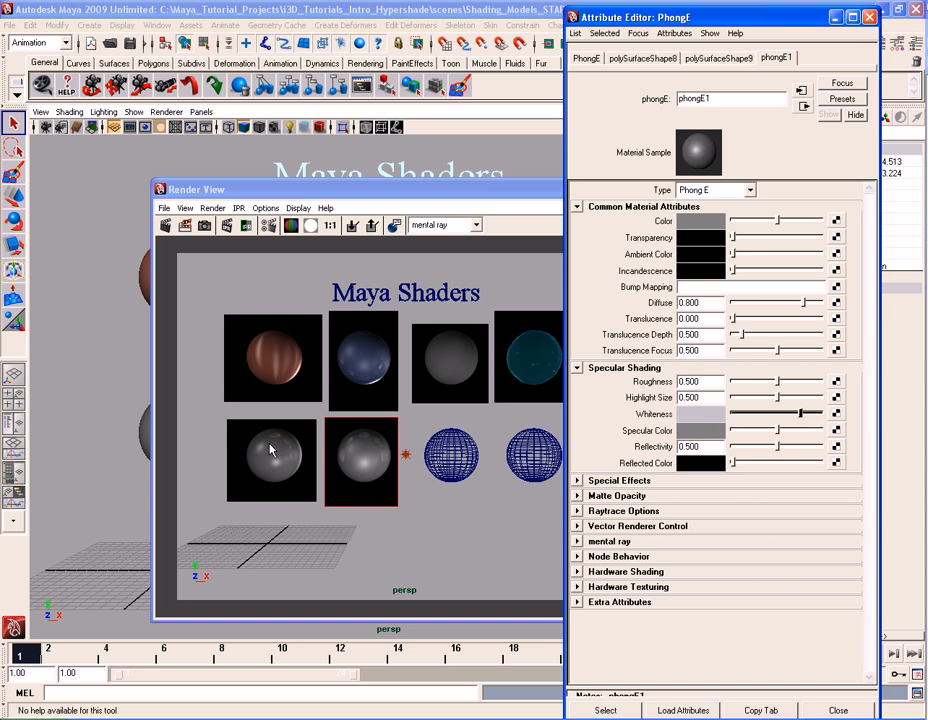
{"action": "left_click_drag", "start_coordinate": [489, 186], "coordinate": [376, 179]}
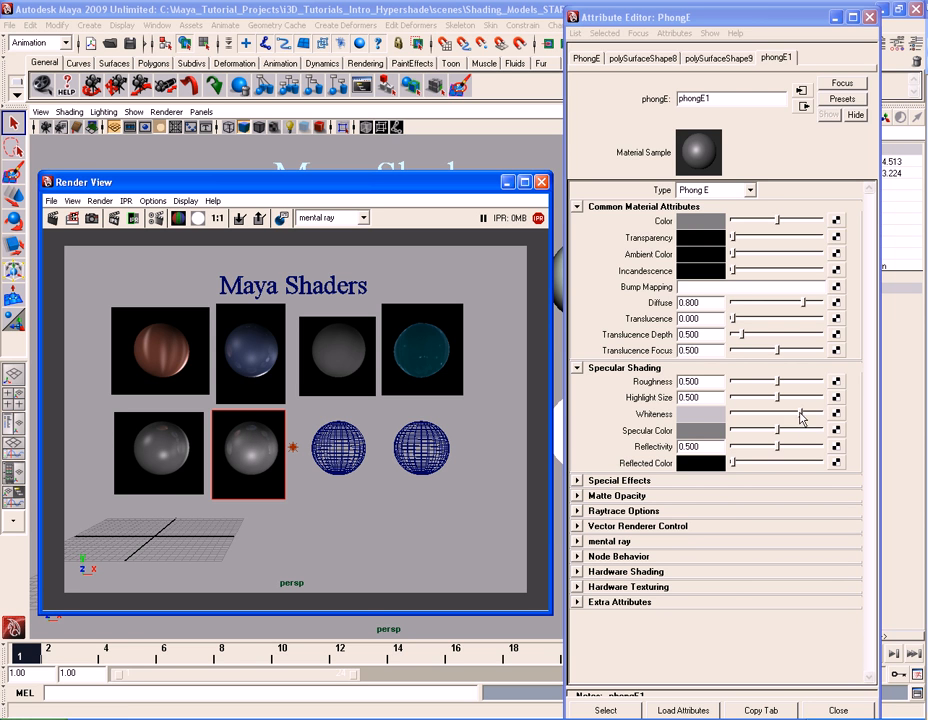
{"action": "left_click_drag", "start_coordinate": [803, 413], "coordinate": [812, 412]}
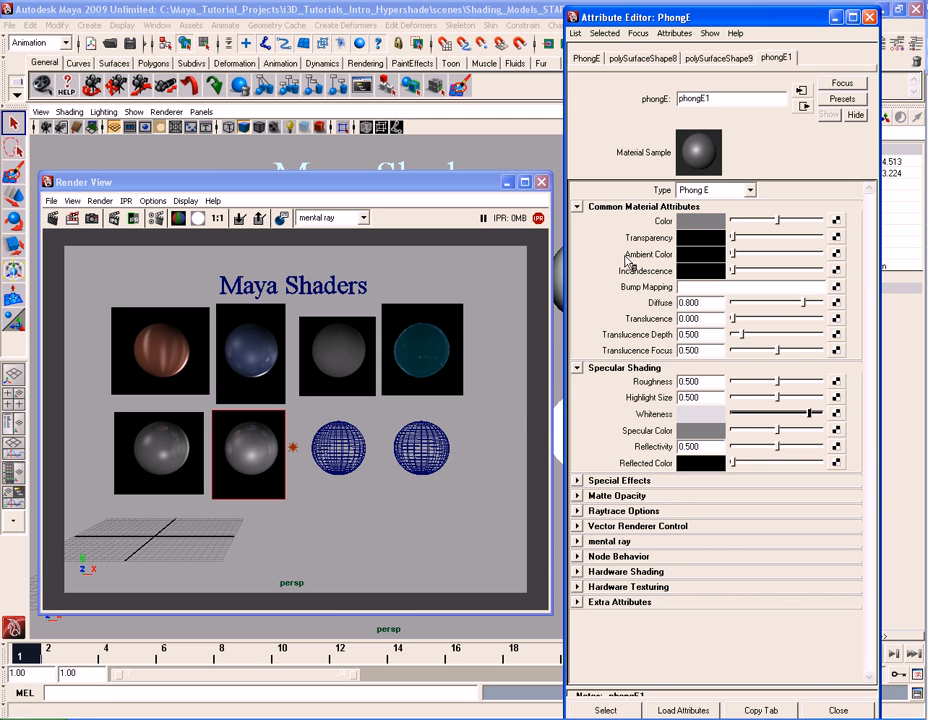
{"action": "left_click", "coordinate": [869, 16]}
IPR-render a region around the RampShader sphere, select that sphere and open its rampShader1 material.
{"action": "left_click_drag", "start_coordinate": [362, 190], "coordinate": [333, 208]}
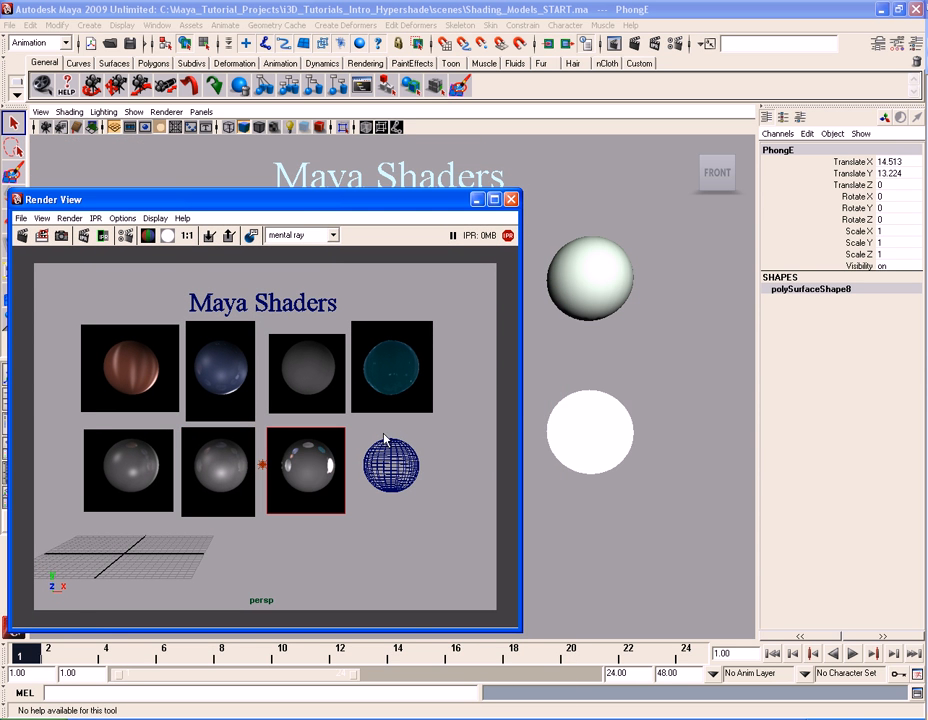
{"action": "left_click_drag", "start_coordinate": [437, 203], "coordinate": [440, 157]}
{"action": "left_click", "coordinate": [480, 435]}
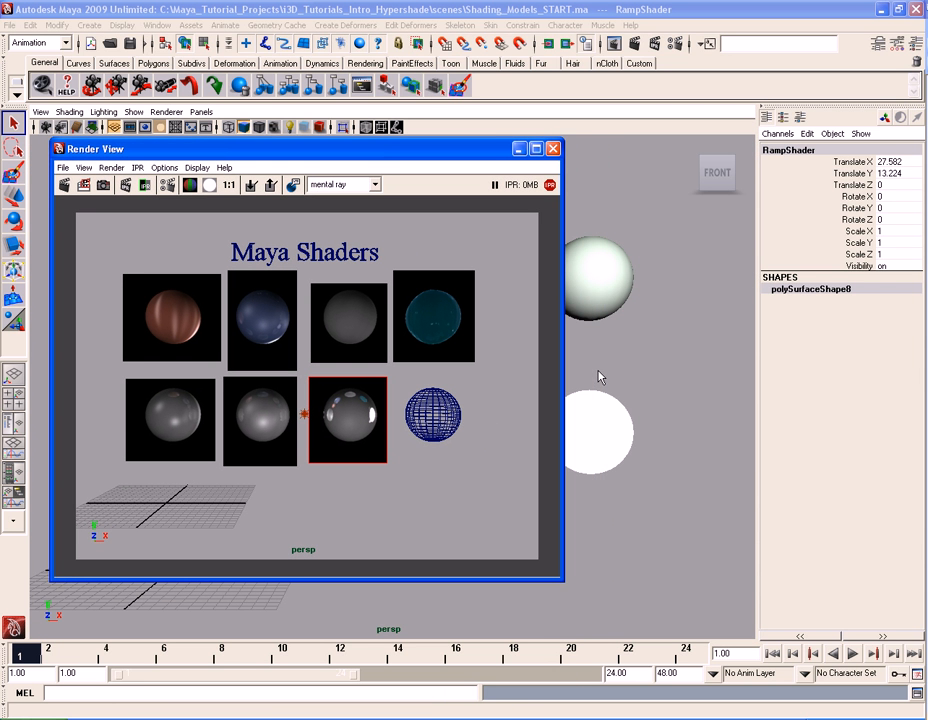
{"action": "key", "text": "ctrl+a"}
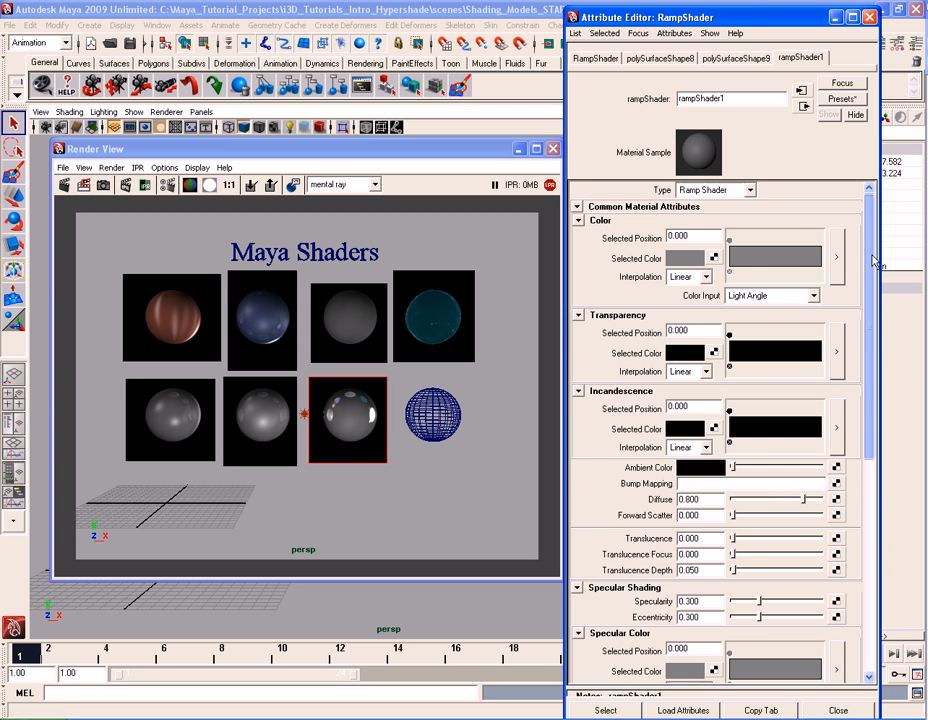
Set the first marker of rampShader1's Color ramp to a muted green.
{"action": "left_click", "coordinate": [686, 258]}
{"action": "left_click", "coordinate": [659, 275]}
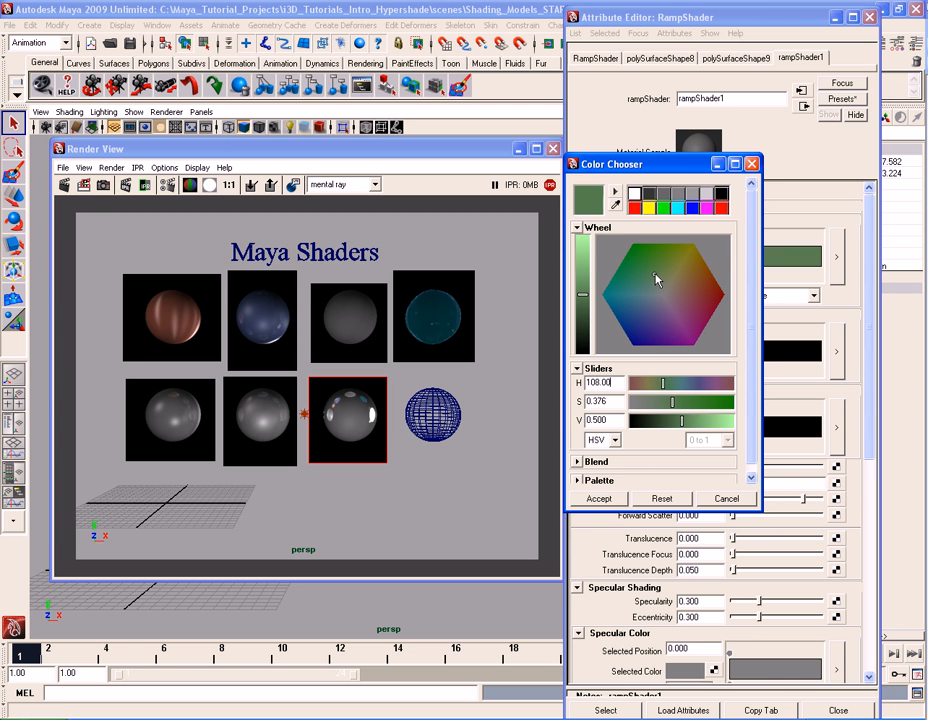
{"action": "left_click", "coordinate": [599, 498]}
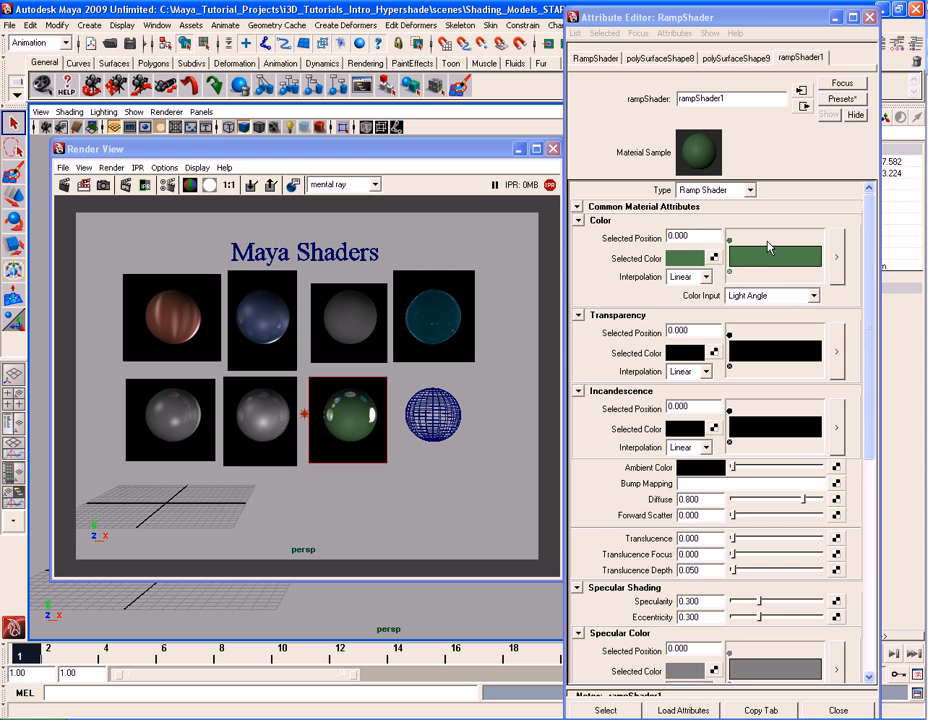
Add a second marker near the middle of the Color ramp and make it dark yellow with hue 50.98 and saturation 0.724.
{"action": "left_click", "coordinate": [765, 258]}
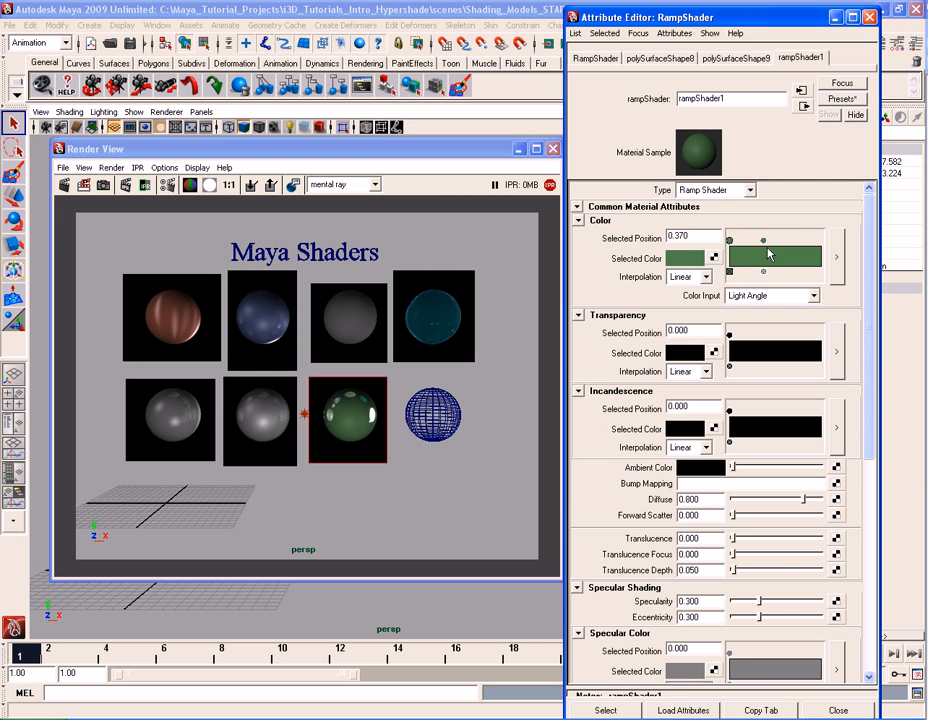
{"action": "left_click_drag", "start_coordinate": [764, 241], "coordinate": [771, 241]}
{"action": "left_click", "coordinate": [691, 259]}
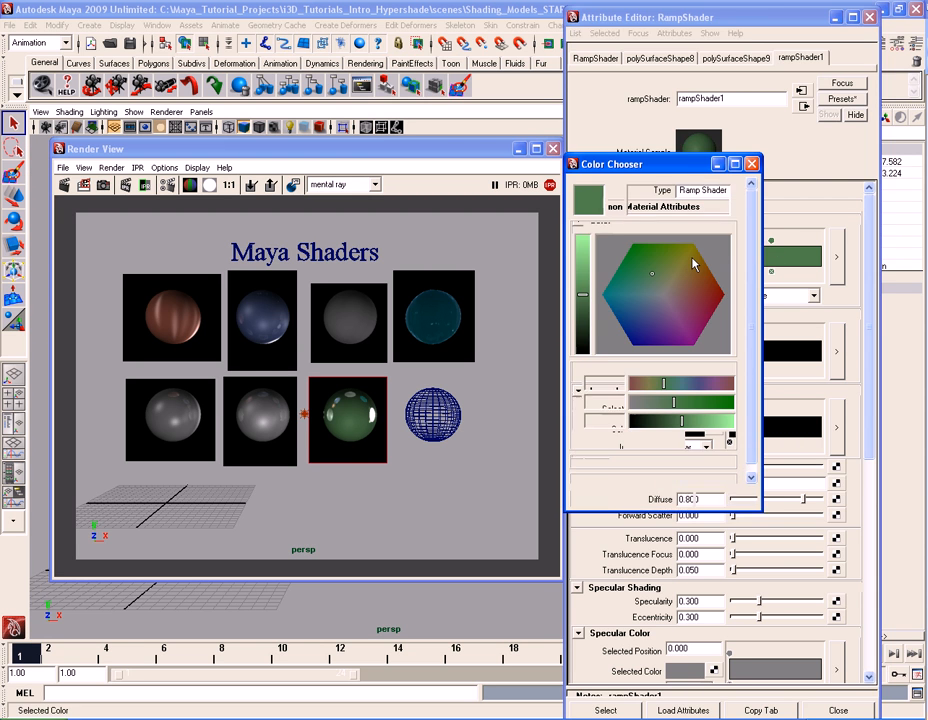
{"action": "left_click_drag", "start_coordinate": [689, 271], "coordinate": [689, 264]}
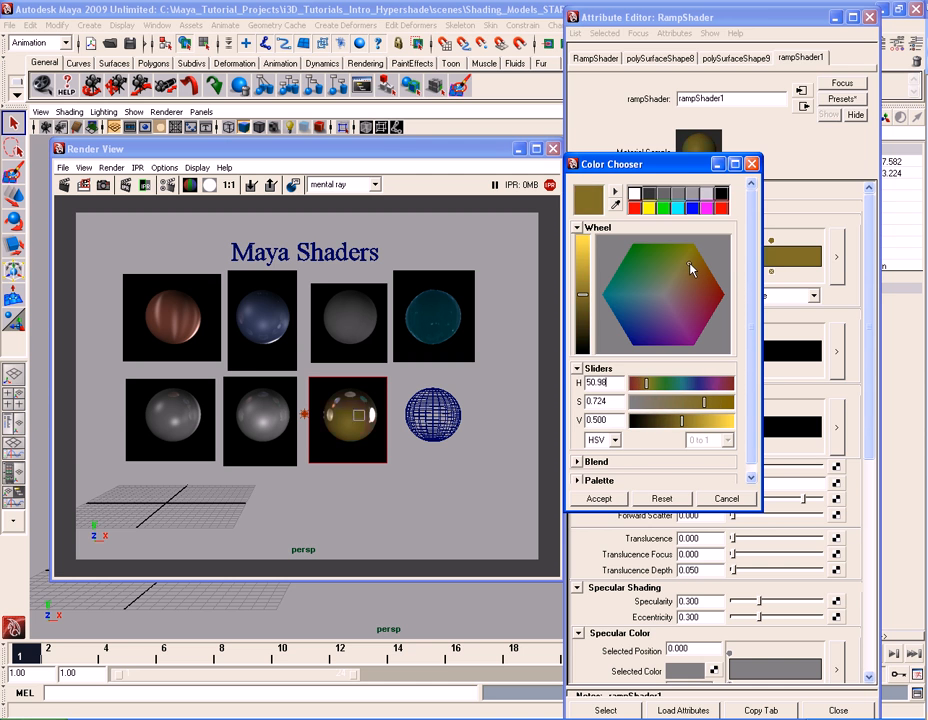
{"action": "left_click", "coordinate": [598, 498]}
Add a red marker with hue 1.20 and saturation 0.896 at the Color ramp's end, and place the yellow marker at position 0.764.
{"action": "left_click_drag", "start_coordinate": [771, 241], "coordinate": [748, 246]}
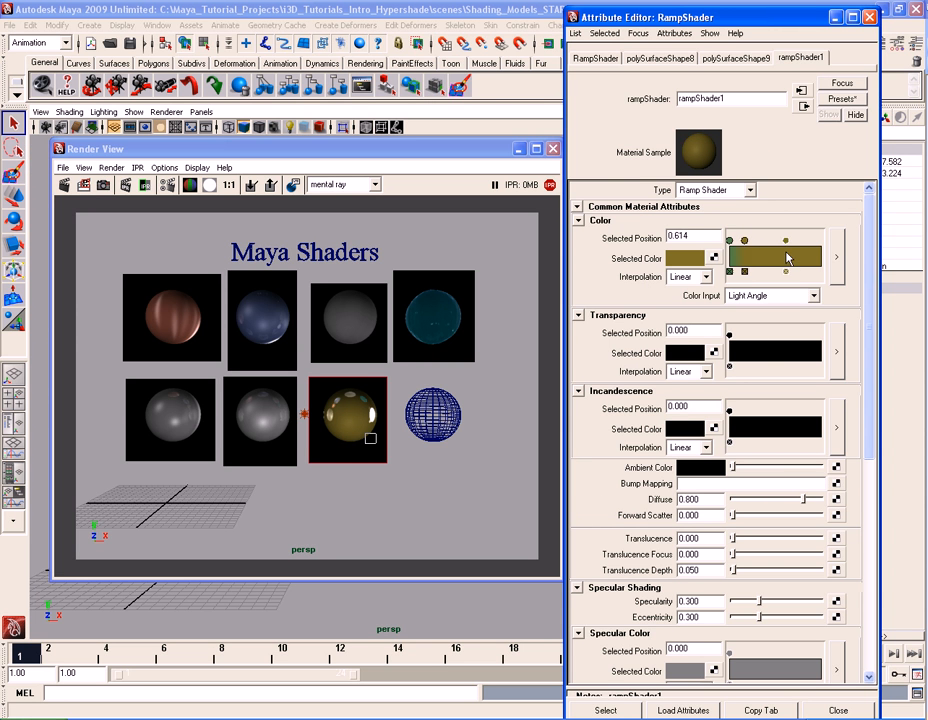
{"action": "left_click", "coordinate": [680, 262]}
{"action": "mouse_move", "coordinate": [636, 290]}
{"action": "left_mouse_down"}
{"action": "mouse_move", "coordinate": [721, 302]}
{"action": "mouse_move", "coordinate": [715, 294]}
{"action": "left_mouse_up"}
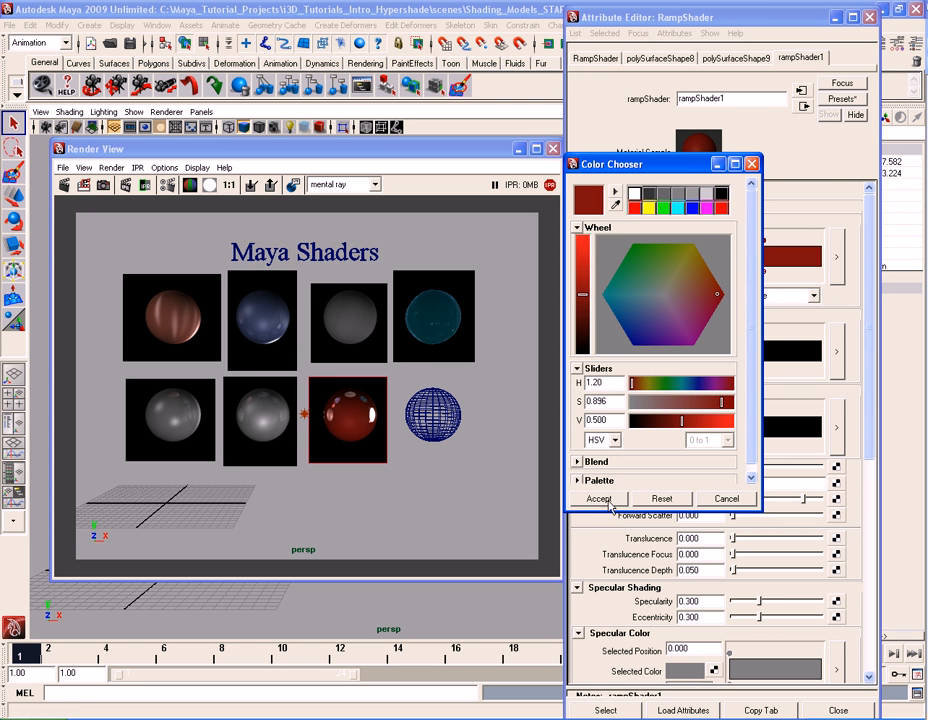
{"action": "left_click", "coordinate": [606, 500]}
{"action": "left_click_drag", "start_coordinate": [764, 242], "coordinate": [843, 243]}
{"action": "left_click_drag", "start_coordinate": [744, 241], "coordinate": [799, 241]}
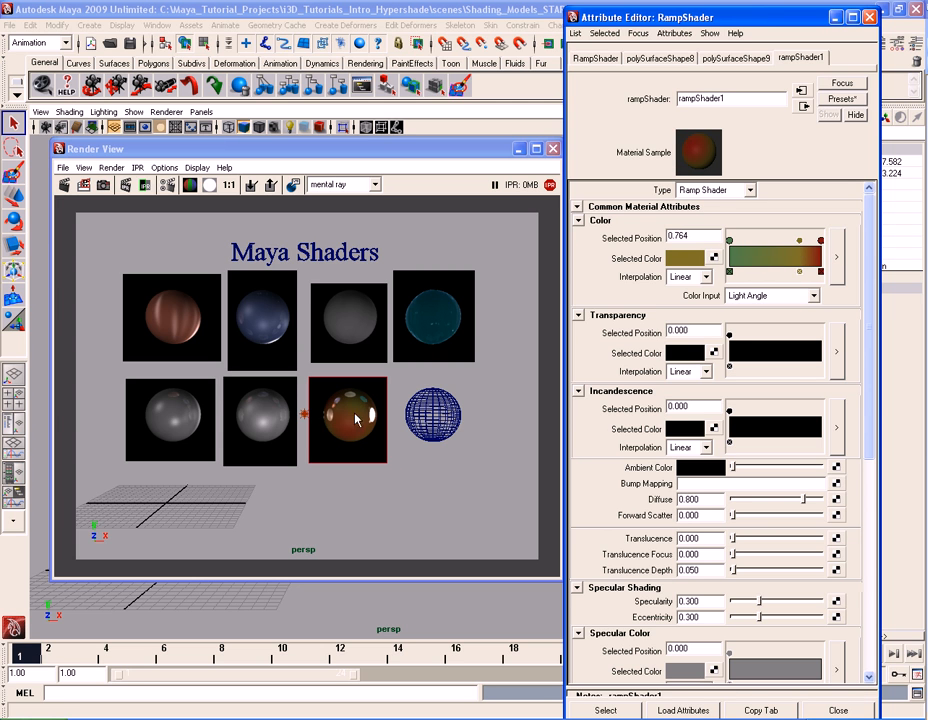
Try different values on rampShader1's Reflectivity curve and reduce it to 0.000 at position 0.189.
{"action": "scroll", "coordinate": [843, 360], "scroll_direction": "down", "scroll_amount": 3}
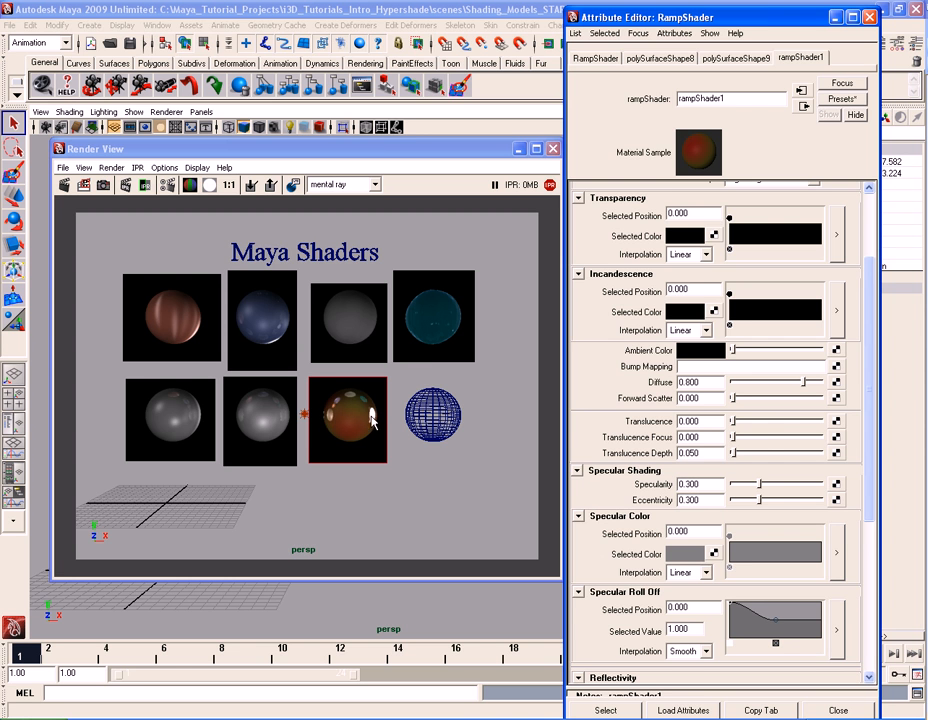
{"action": "scroll", "coordinate": [860, 385], "scroll_direction": "down", "scroll_amount": 7}
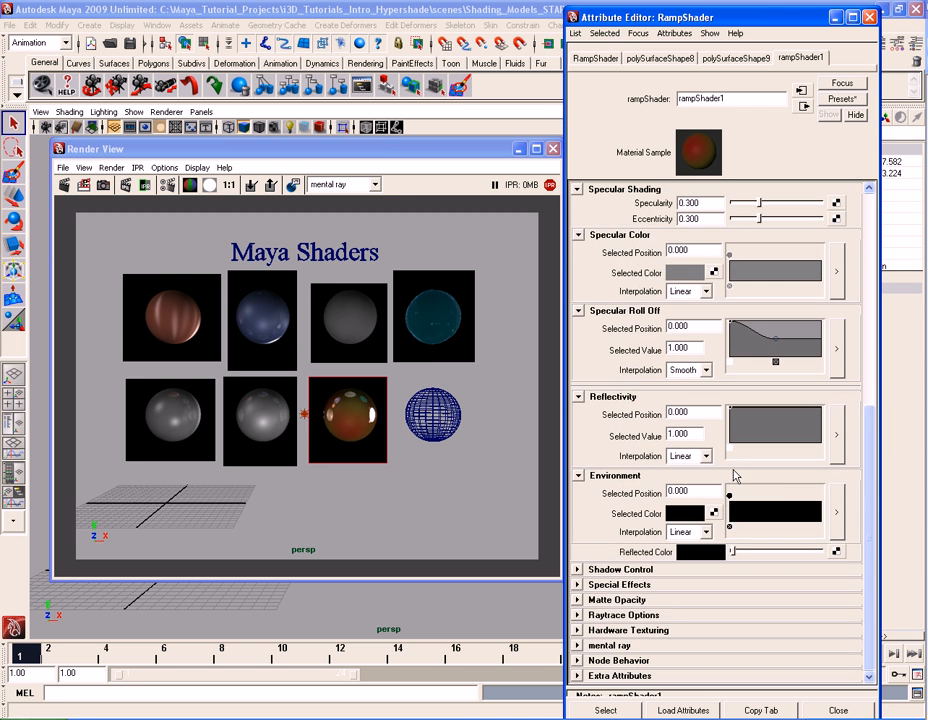
{"action": "mouse_move", "coordinate": [731, 413]}
{"action": "left_mouse_down"}
{"action": "mouse_move", "coordinate": [728, 455]}
{"action": "mouse_move", "coordinate": [744, 429]}
{"action": "left_mouse_up"}
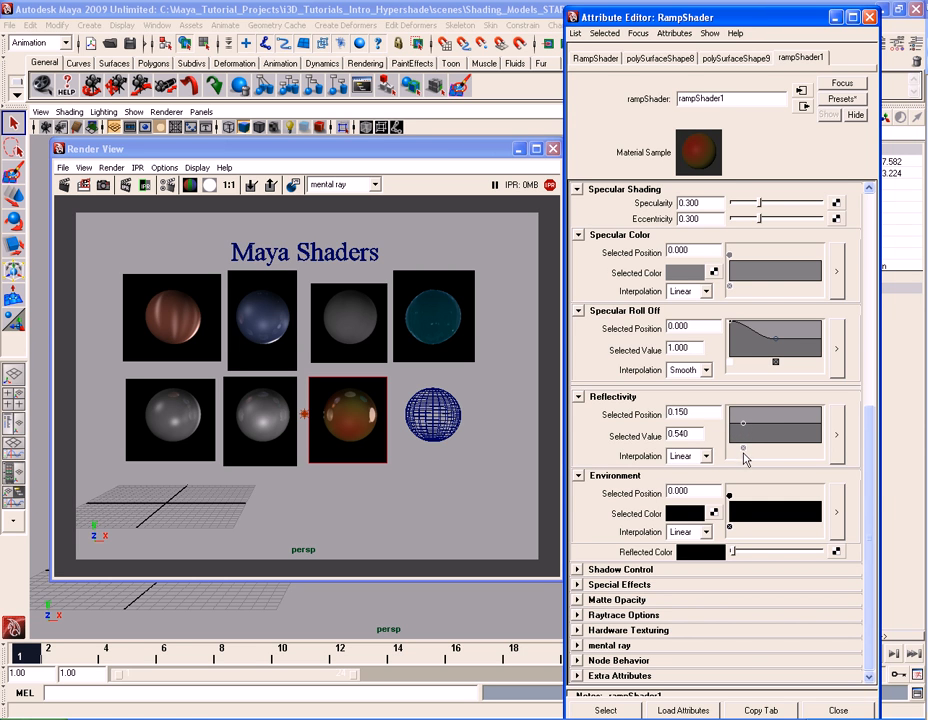
{"action": "mouse_move", "coordinate": [745, 431]}
{"action": "left_mouse_down"}
{"action": "mouse_move", "coordinate": [770, 429]}
{"action": "mouse_move", "coordinate": [750, 435]}
{"action": "mouse_move", "coordinate": [758, 431]}
{"action": "mouse_move", "coordinate": [748, 430]}
{"action": "mouse_move", "coordinate": [748, 414]}
{"action": "left_mouse_up"}
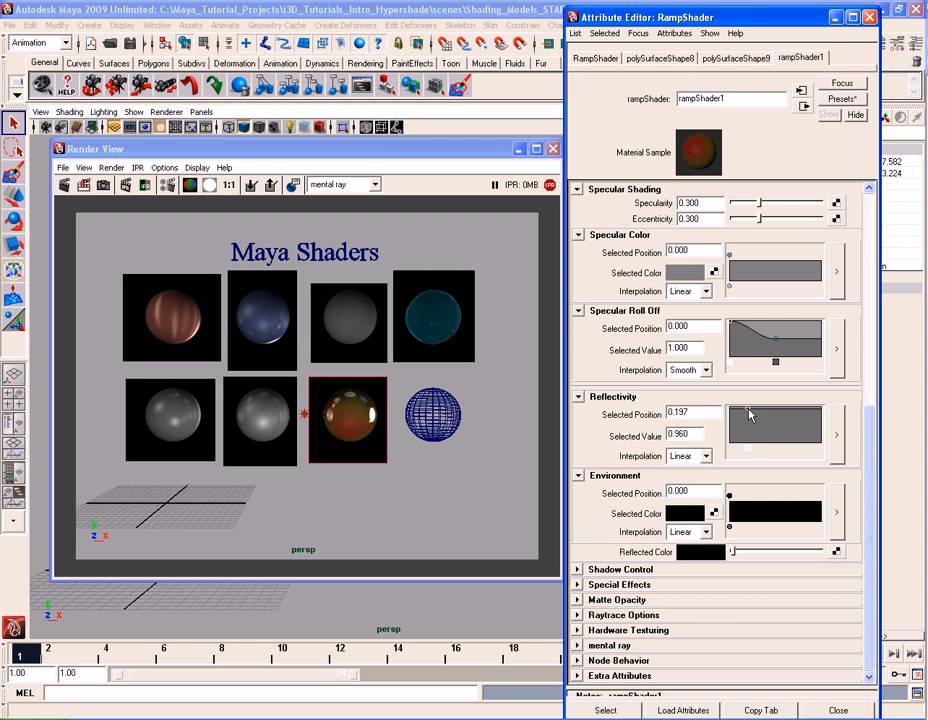
{"action": "left_click_drag", "start_coordinate": [748, 410], "coordinate": [746, 446]}
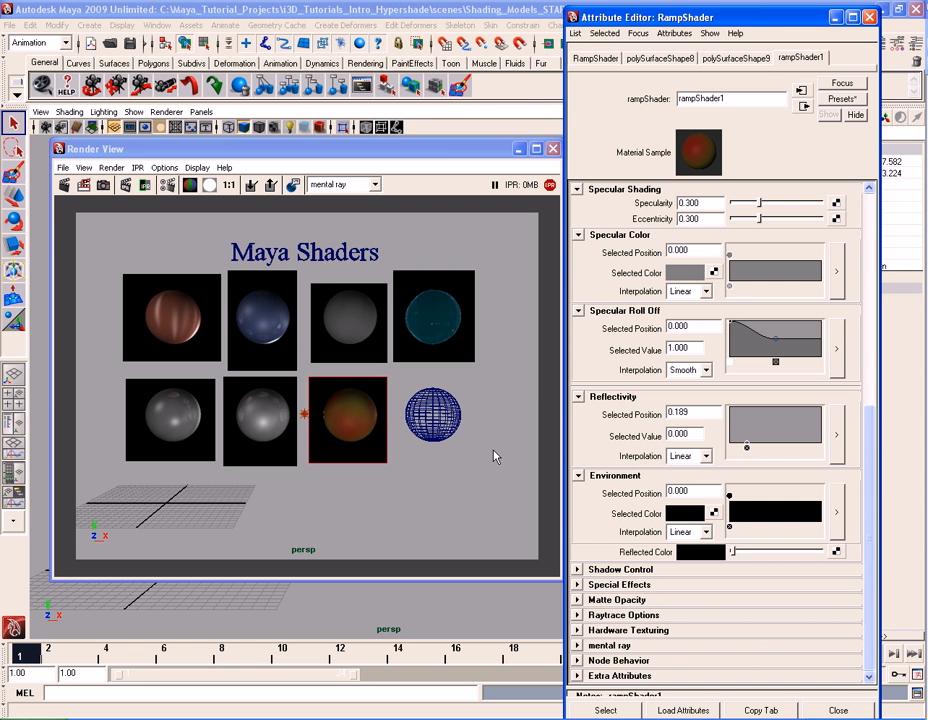
{"action": "left_click", "coordinate": [695, 436]}
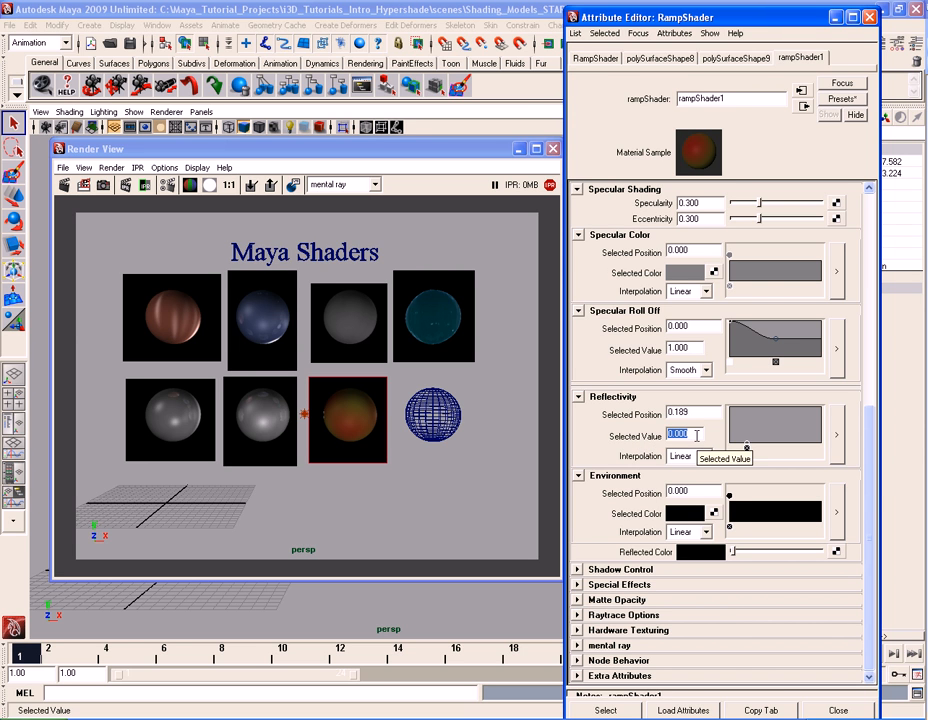
Shift the Color ramp's yellow marker to position 0.921 and add a blue marker at position 0.260.
{"action": "scroll", "coordinate": [920, 480], "scroll_direction": "up", "scroll_amount": 10}
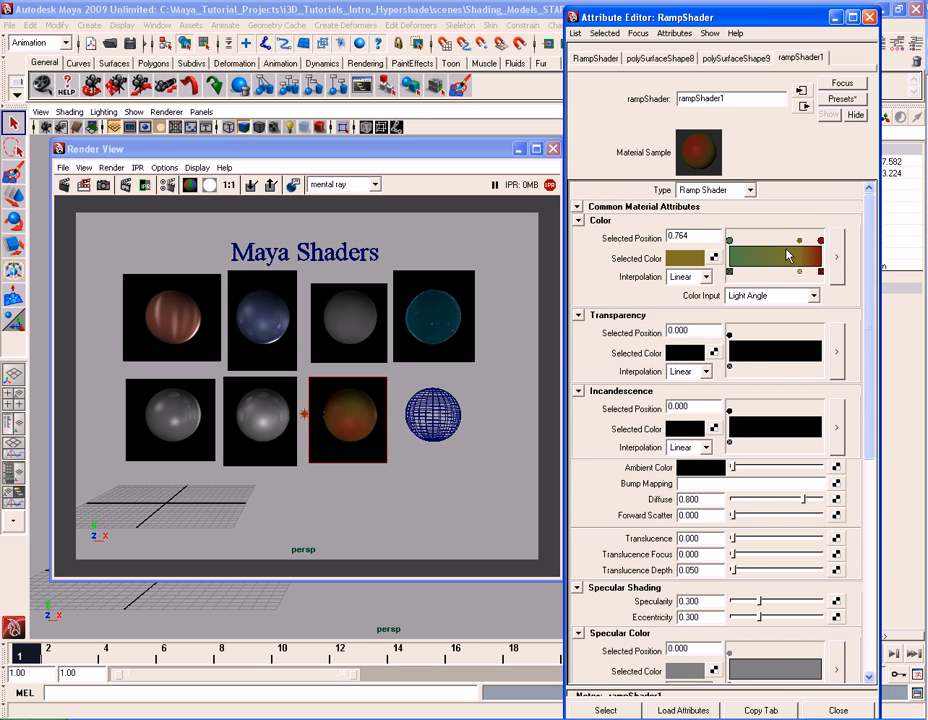
{"action": "left_click_drag", "start_coordinate": [800, 245], "coordinate": [815, 245]}
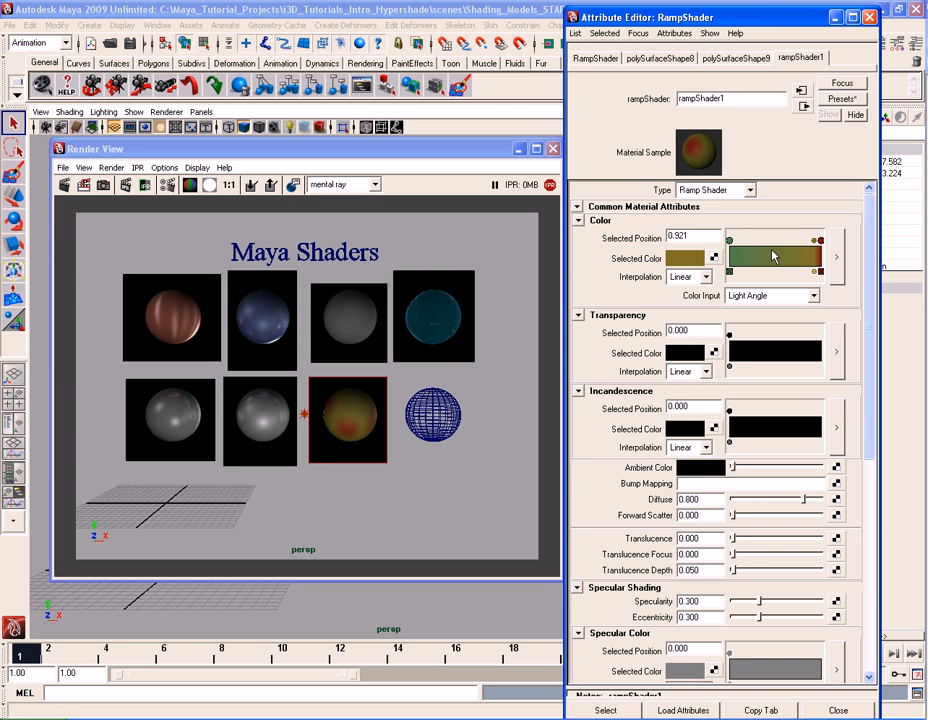
{"action": "left_click", "coordinate": [772, 256]}
{"action": "mouse_move", "coordinate": [775, 242]}
{"action": "left_mouse_down"}
{"action": "mouse_move", "coordinate": [743, 243]}
{"action": "mouse_move", "coordinate": [754, 244]}
{"action": "left_mouse_up"}
{"action": "left_click", "coordinate": [685, 258]}
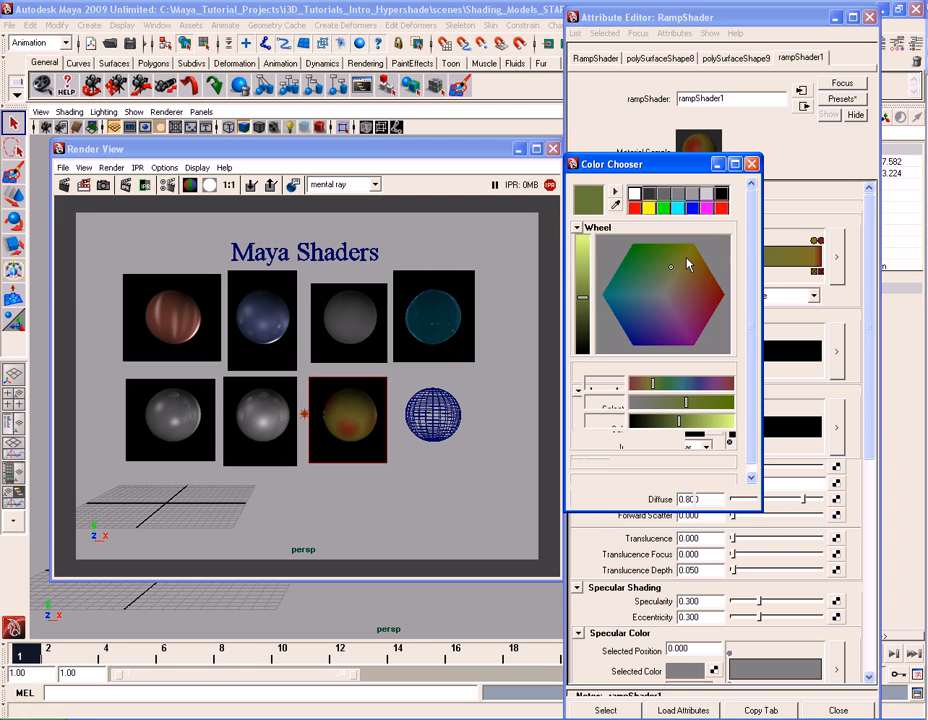
{"action": "left_click", "coordinate": [636, 336]}
{"action": "left_click", "coordinate": [603, 498]}
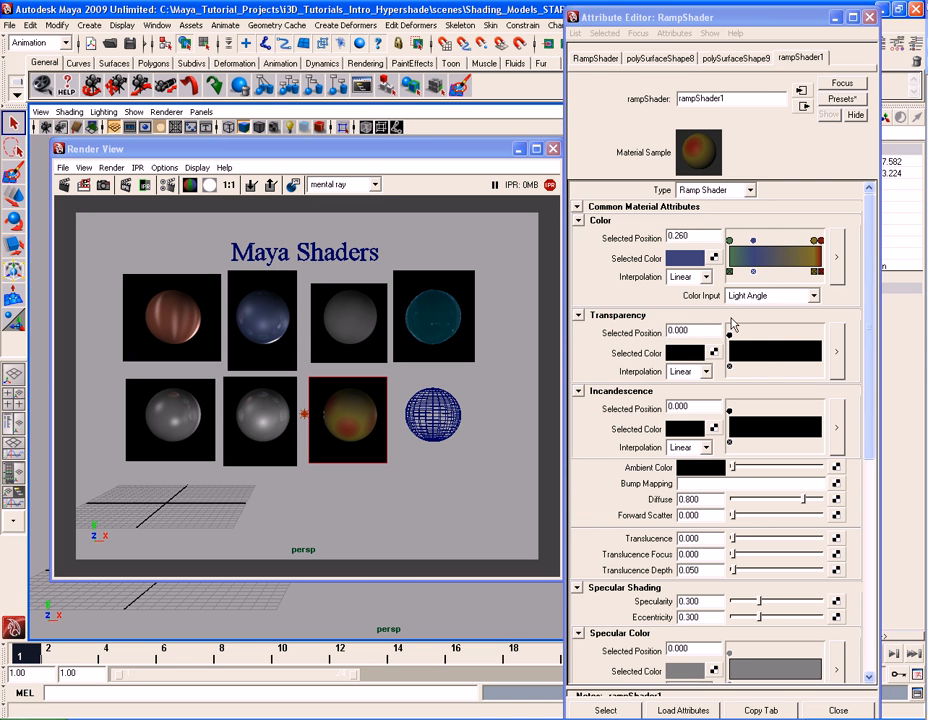
Compare the None and Spline interpolations for the Color ramp's blue marker and settle on Smooth.
{"action": "left_click", "coordinate": [690, 276]}
{"action": "left_click", "coordinate": [690, 314]}
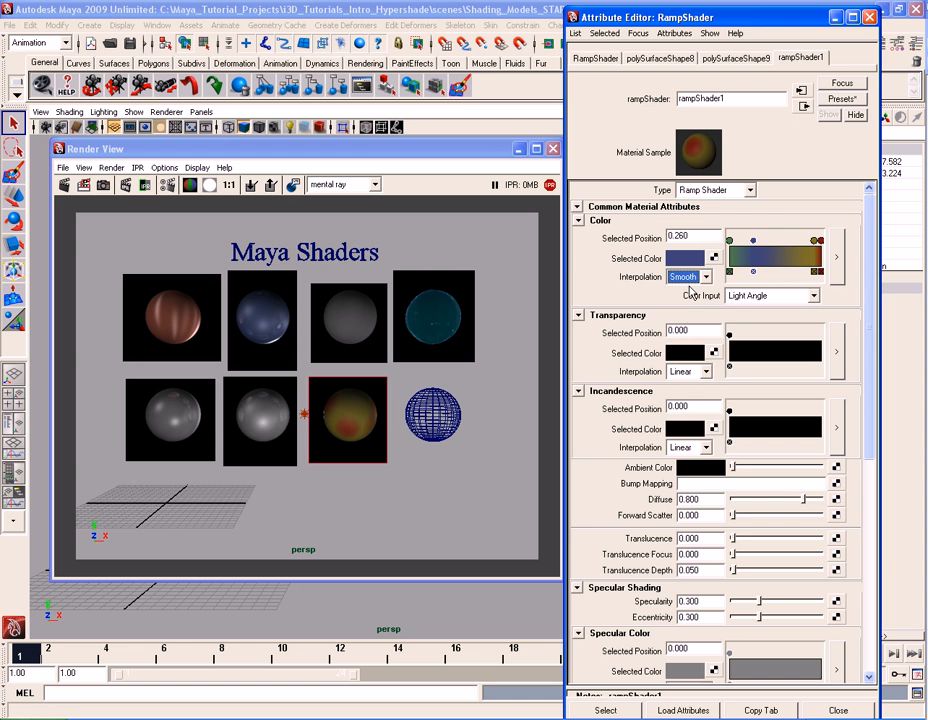
{"action": "left_click", "coordinate": [690, 277]}
{"action": "left_click", "coordinate": [688, 294]}
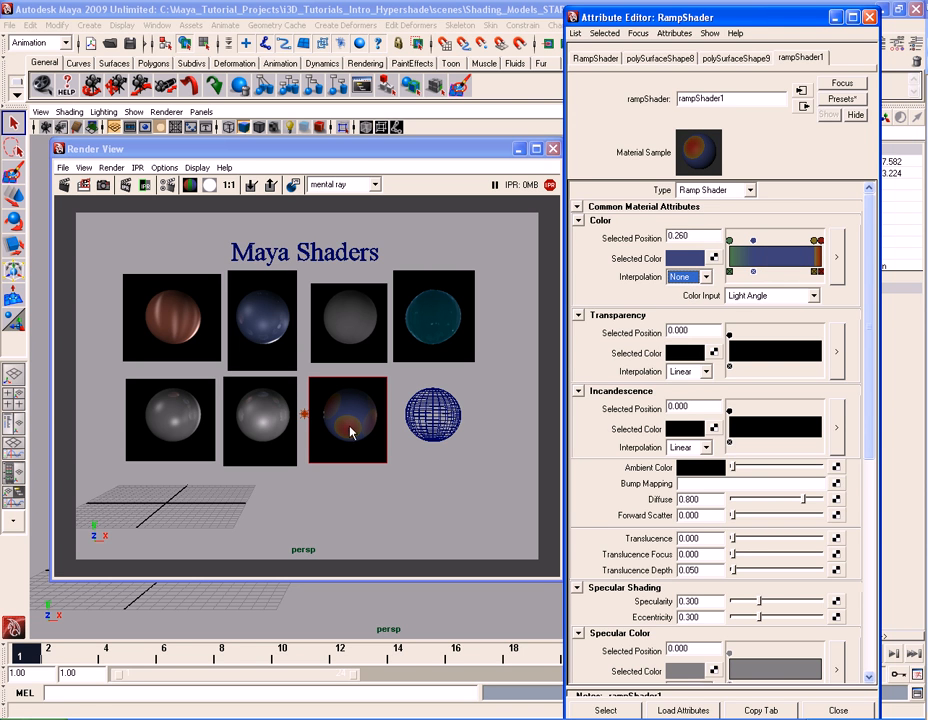
{"action": "left_click", "coordinate": [704, 277]}
{"action": "left_click", "coordinate": [688, 327]}
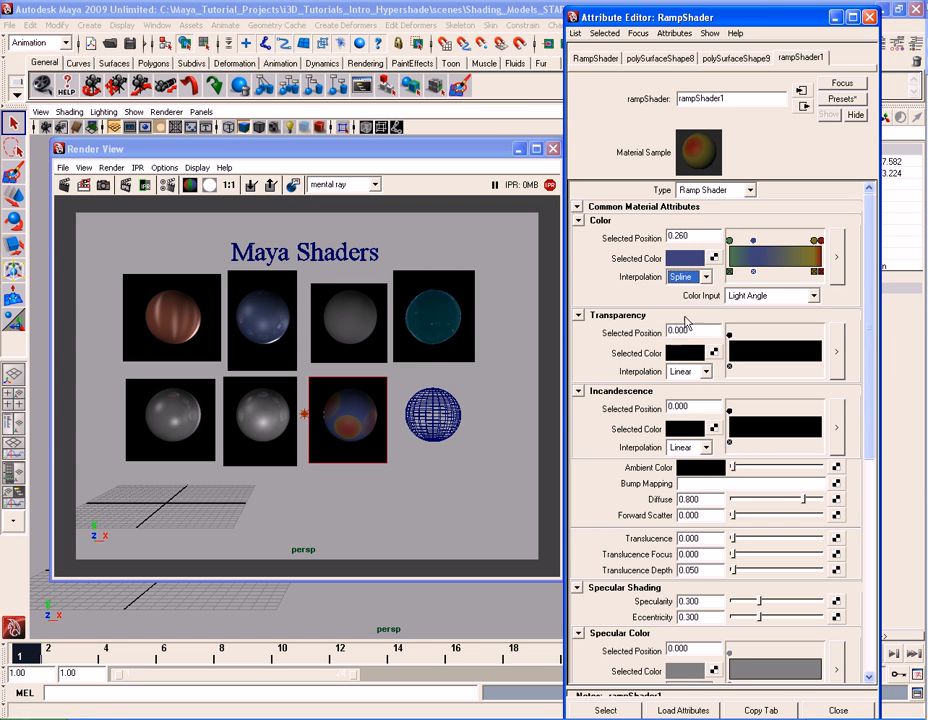
{"action": "left_click", "coordinate": [700, 280]}
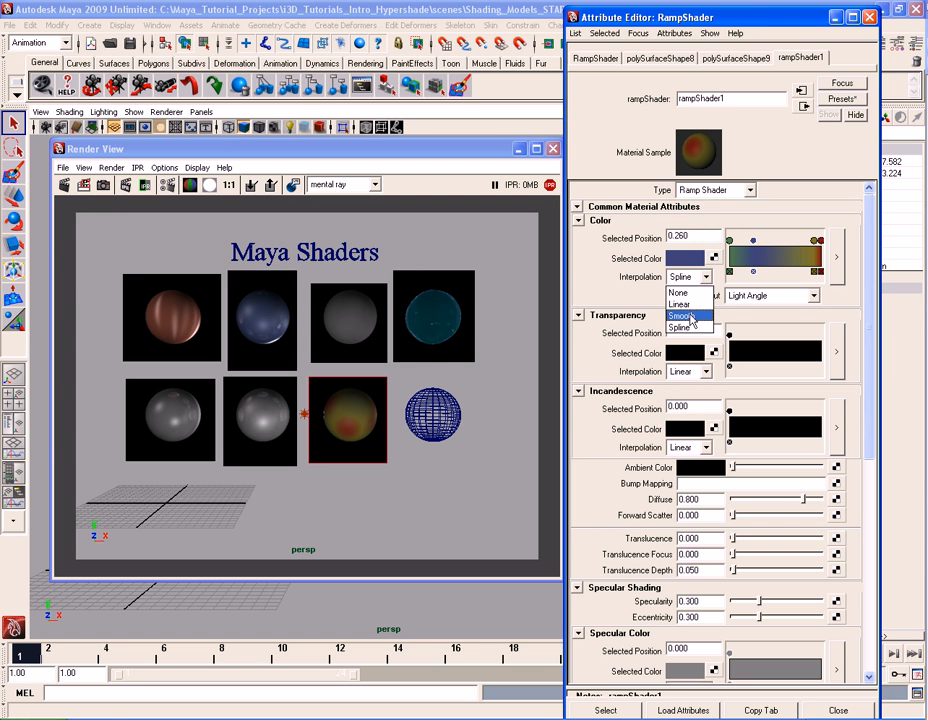
{"action": "left_click", "coordinate": [675, 317]}
Change the Color ramp's Color Input to Facing Angle.
{"action": "left_click", "coordinate": [786, 296]}
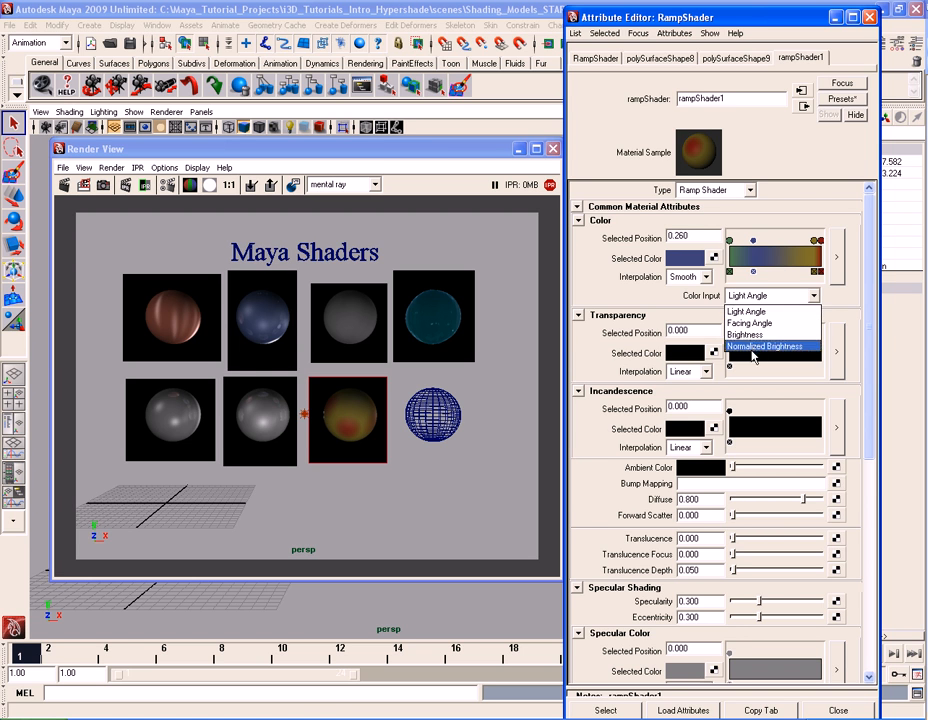
{"action": "left_click", "coordinate": [756, 323]}
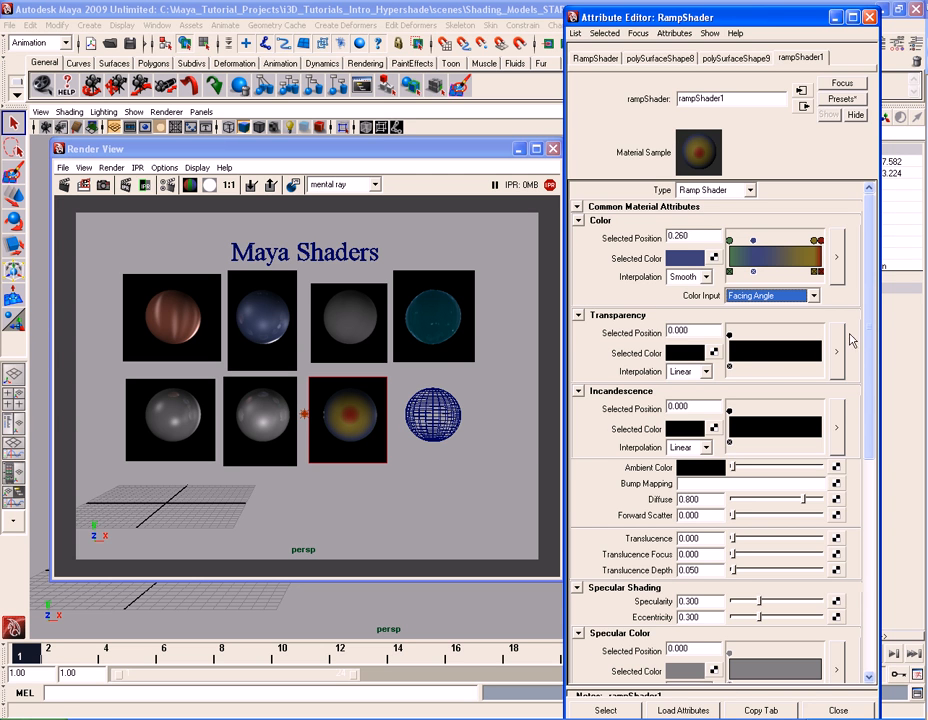
{"action": "scroll", "coordinate": [872, 322], "scroll_direction": "down", "scroll_amount": 1}
{"action": "scroll", "coordinate": [872, 322], "scroll_direction": "up", "scroll_amount": 1}
Set rampShader1's Incandescence to a dark blue with hue 231.90, saturation 0.510 and value 0.287.
{"action": "left_click", "coordinate": [685, 428]}
{"action": "left_click", "coordinate": [587, 322]}
{"action": "mouse_move", "coordinate": [587, 319]}
{"action": "left_mouse_down"}
{"action": "mouse_move", "coordinate": [584, 298]}
{"action": "mouse_move", "coordinate": [583, 319]}
{"action": "left_mouse_up"}
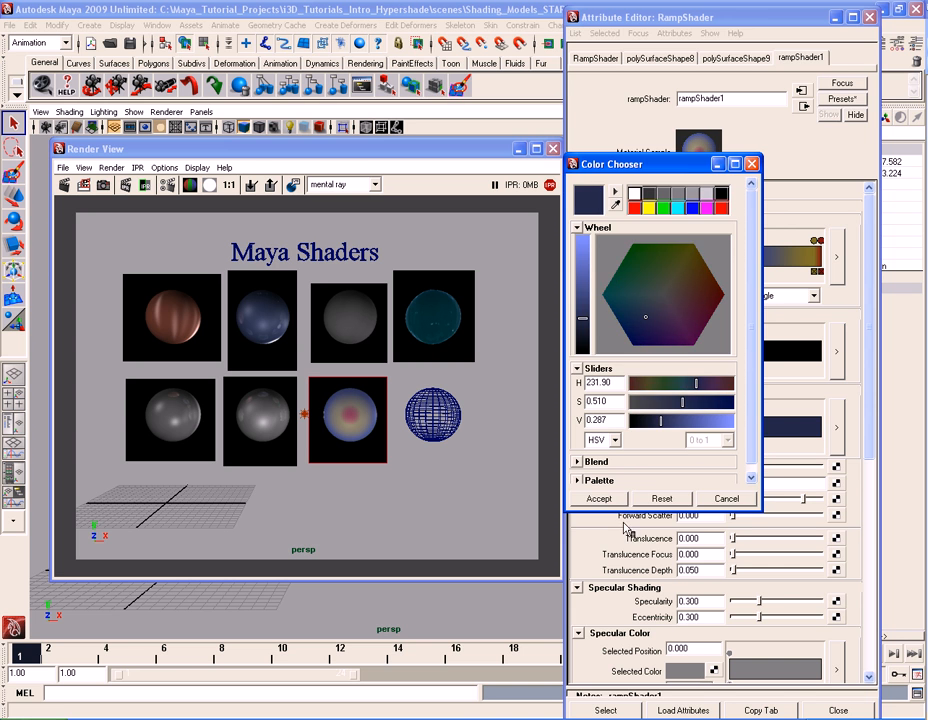
{"action": "left_click", "coordinate": [617, 506]}
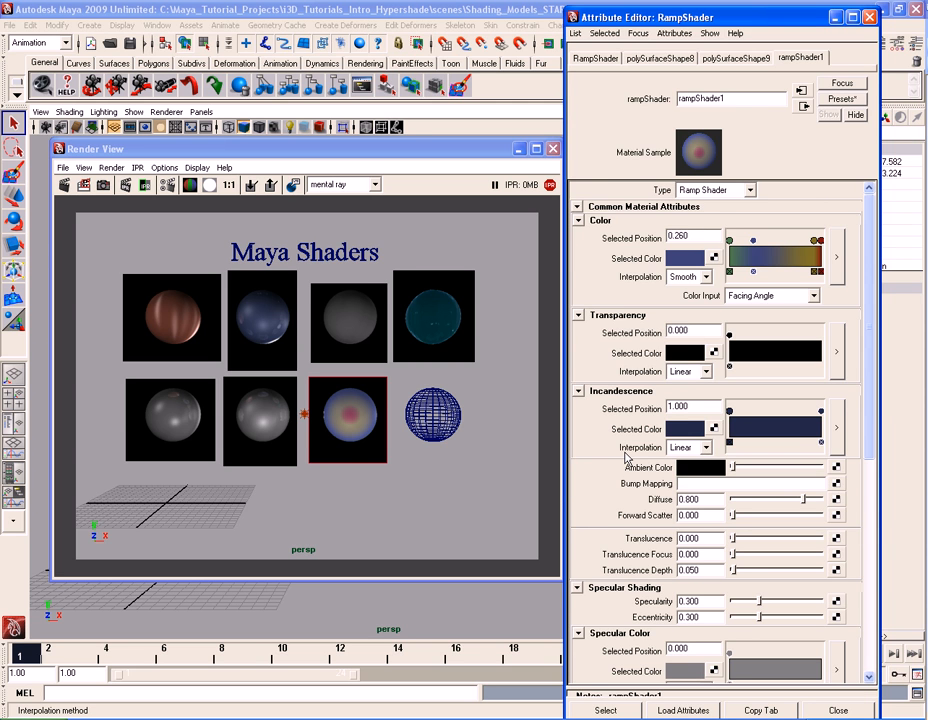
{"action": "left_click_drag", "start_coordinate": [873, 385], "coordinate": [876, 616]}
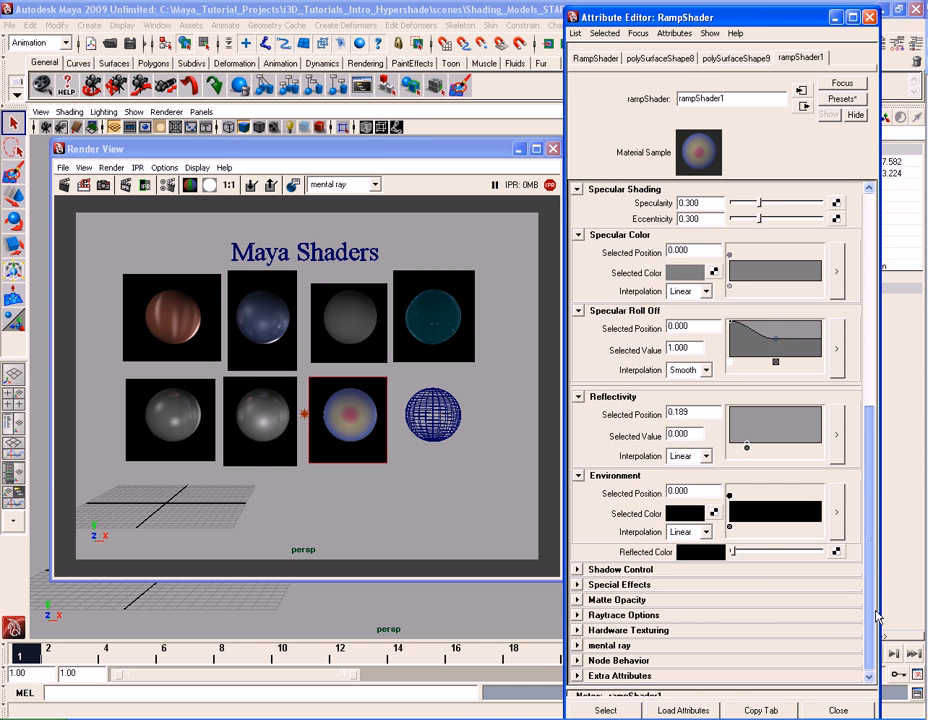
Close the ramp shader's attributes and IPR-render a region around the Surface sphere.
{"action": "scroll", "coordinate": [637, 445], "scroll_direction": "up", "scroll_amount": 10}
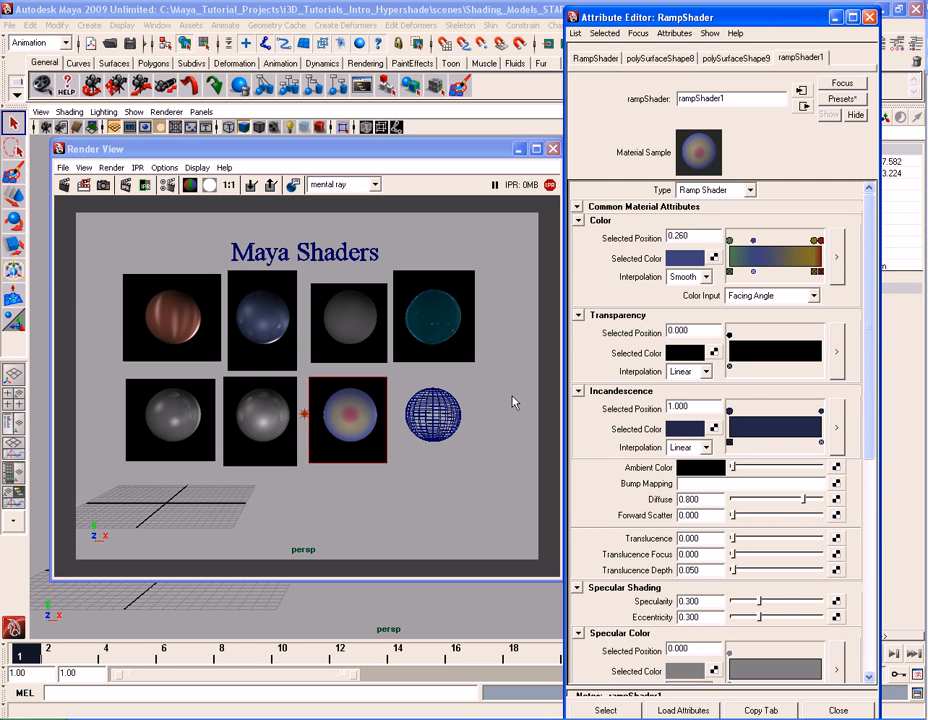
{"action": "left_click", "coordinate": [870, 17]}
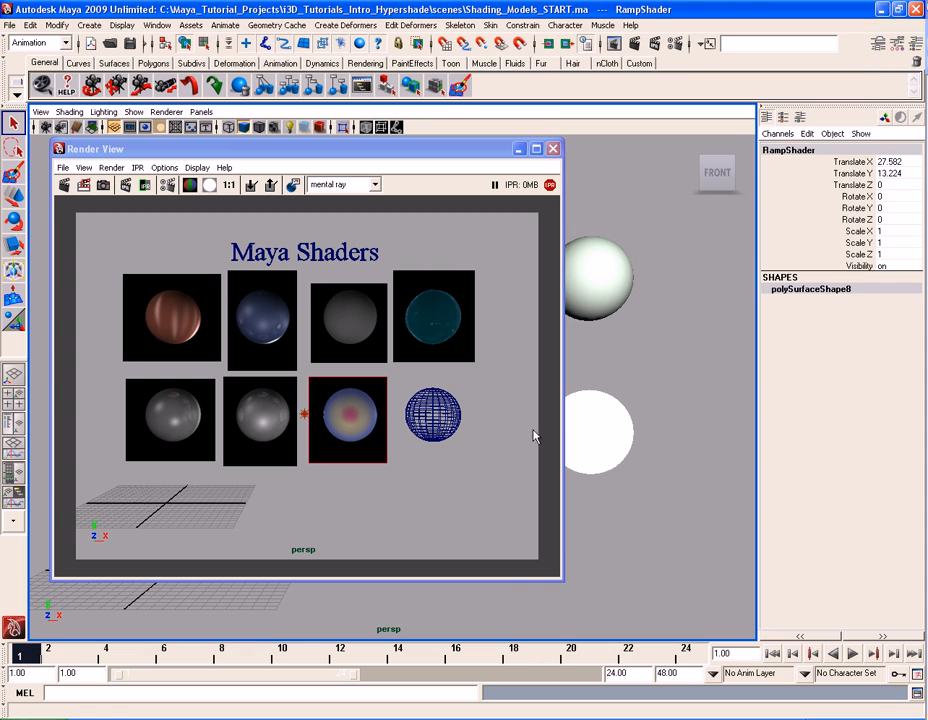
{"action": "left_click_drag", "start_coordinate": [400, 380], "coordinate": [470, 459]}
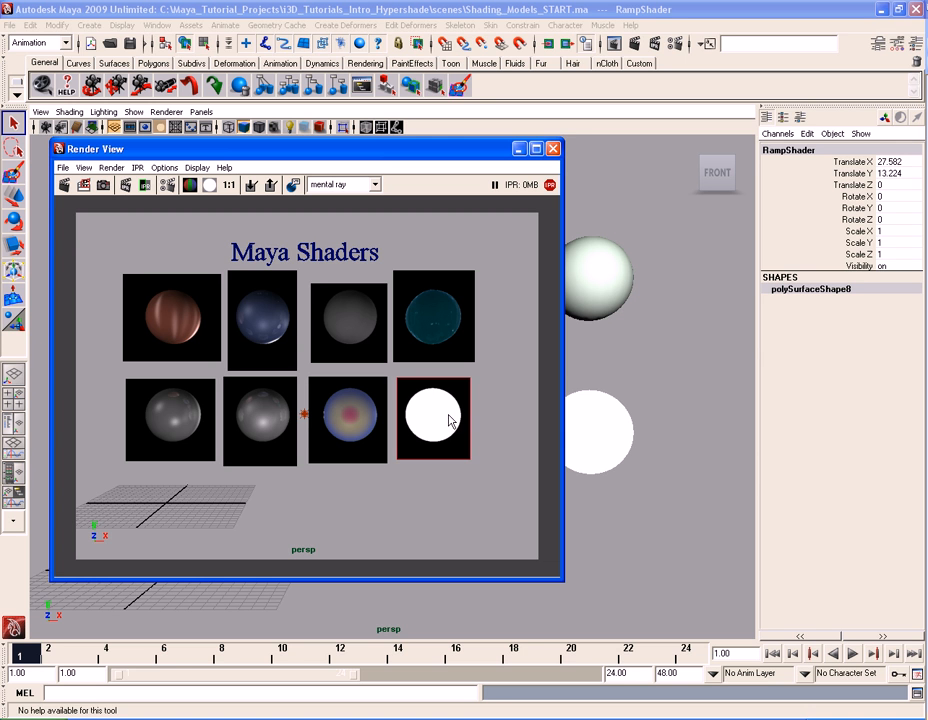
Select the Surface sphere and open its surfaceShader1 material attributes.
{"action": "left_click", "coordinate": [607, 440]}
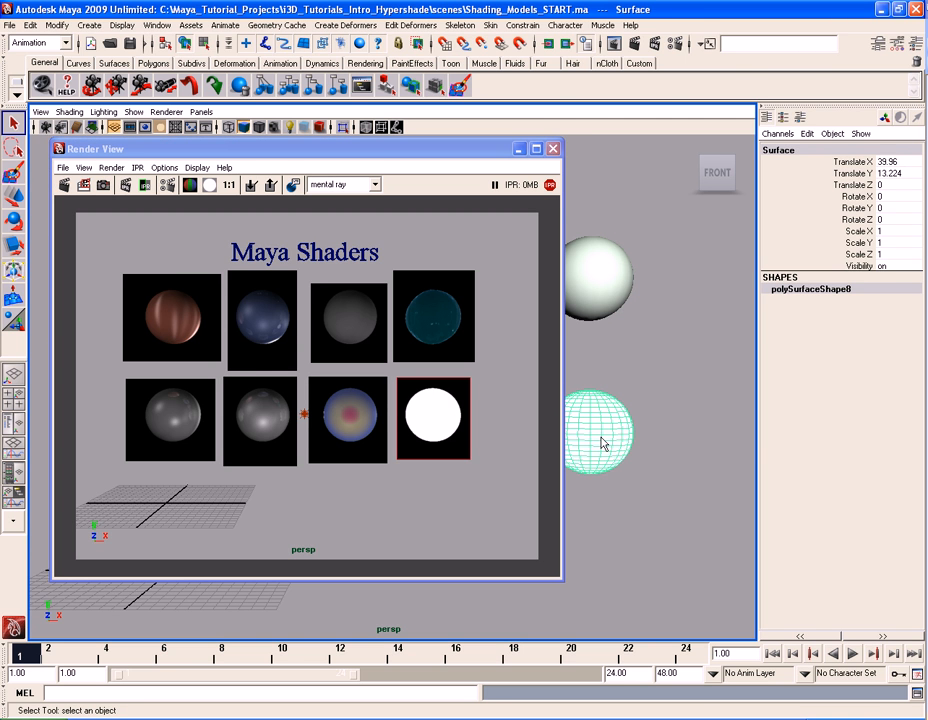
{"action": "key", "text": "ctrl+a"}
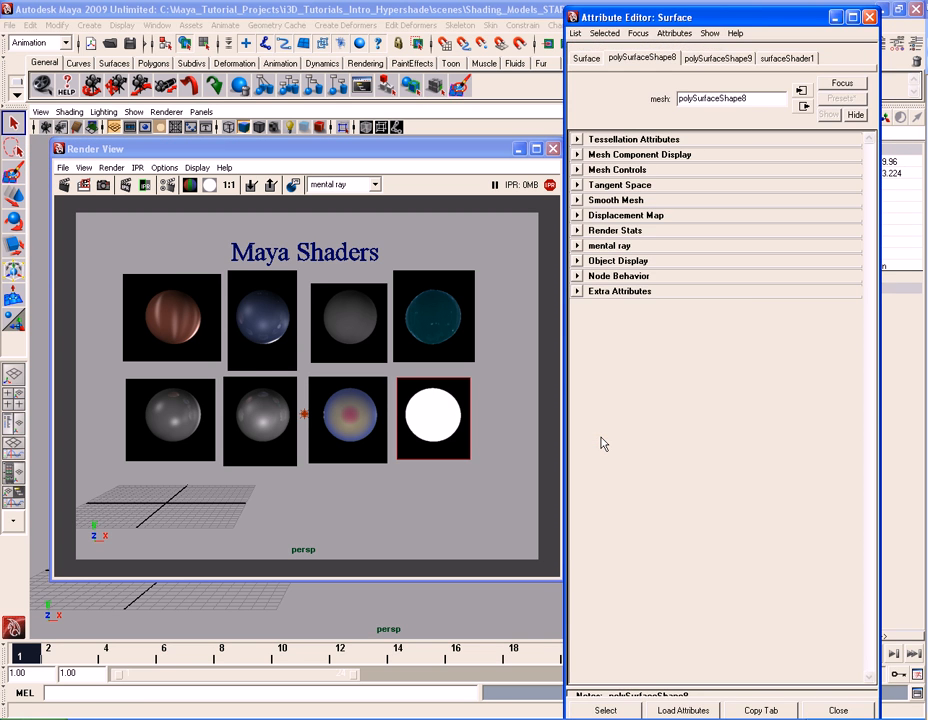
{"action": "left_click", "coordinate": [786, 58]}
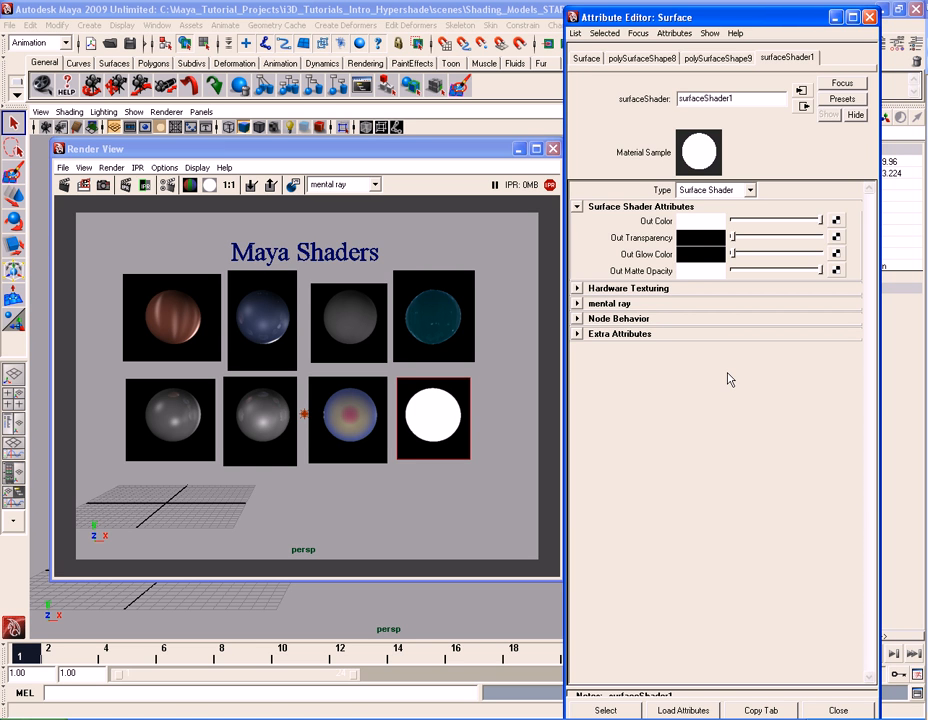
Try darker Out Color values on surfaceShader1 and return it to white.
{"action": "left_click", "coordinate": [763, 222]}
{"action": "left_click_drag", "start_coordinate": [768, 222], "coordinate": [828, 222]}
{"action": "mouse_move", "coordinate": [732, 253]}
{"action": "left_mouse_down"}
{"action": "mouse_move", "coordinate": [778, 256]}
{"action": "mouse_move", "coordinate": [733, 256]}
{"action": "left_mouse_up"}
{"action": "left_click", "coordinate": [779, 225]}
{"action": "left_click_drag", "start_coordinate": [779, 228], "coordinate": [826, 223]}
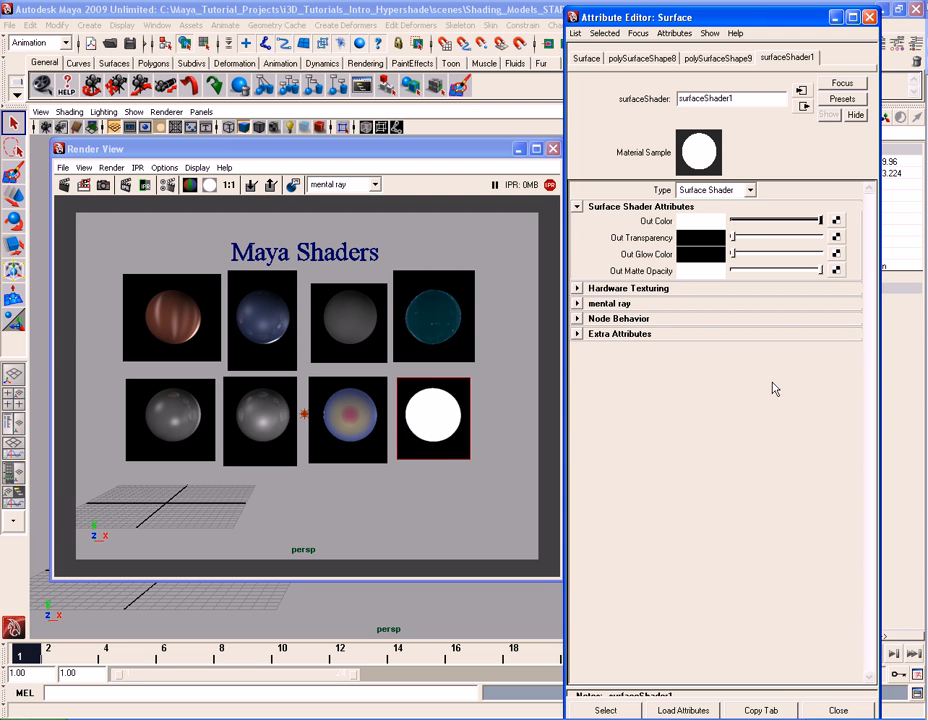
Close the Attribute Editor and Render View, and switch the perspective view to the mental_ray_Shaders bookmark.
{"action": "left_click", "coordinate": [870, 18]}
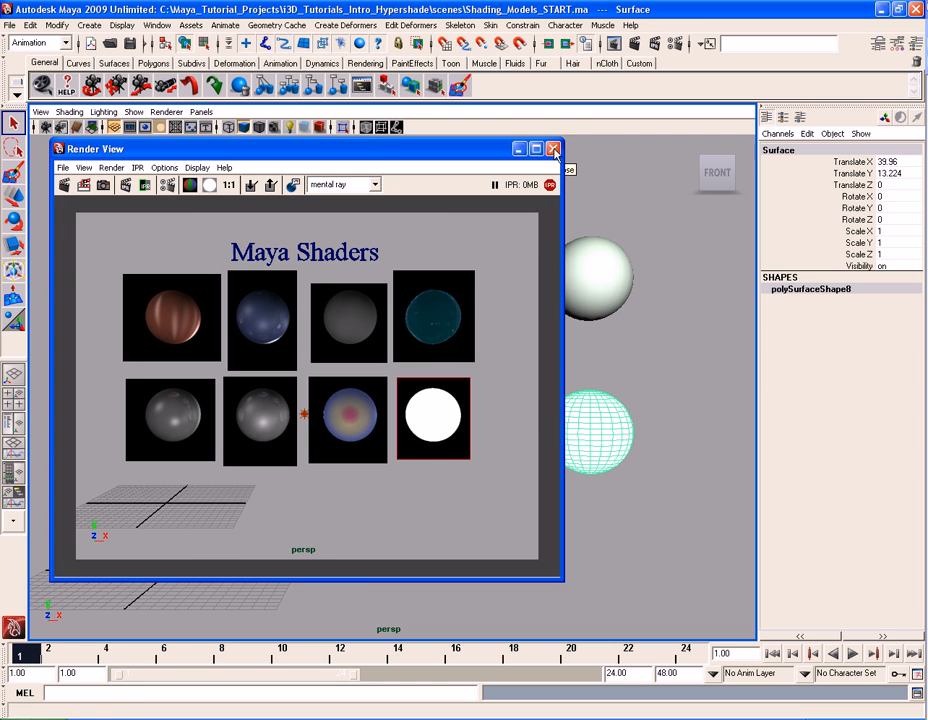
{"action": "left_click", "coordinate": [554, 150]}
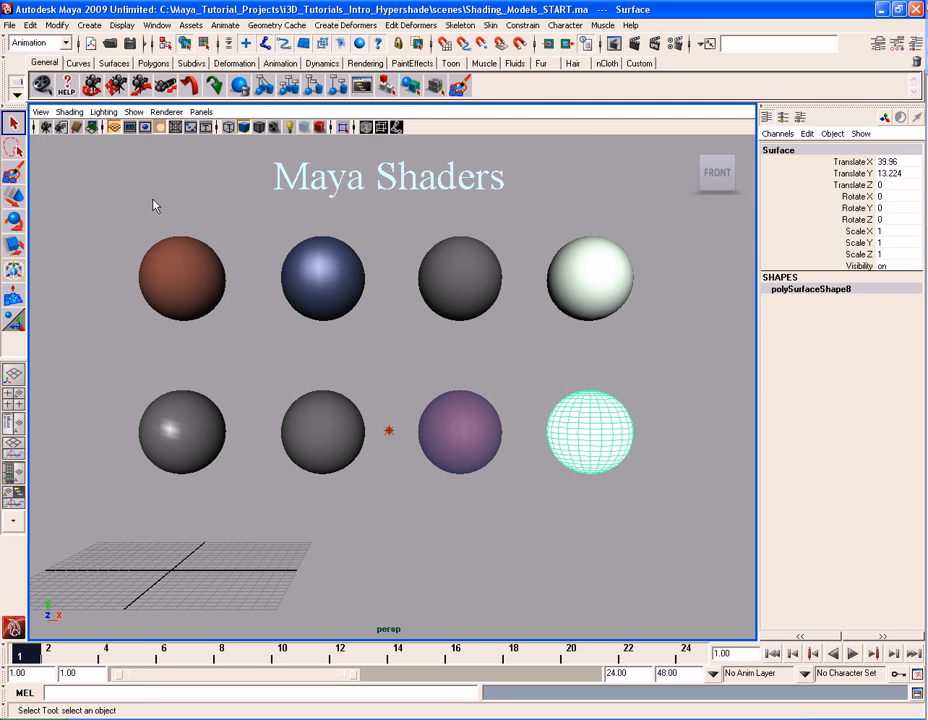
{"action": "left_click", "coordinate": [41, 112]}
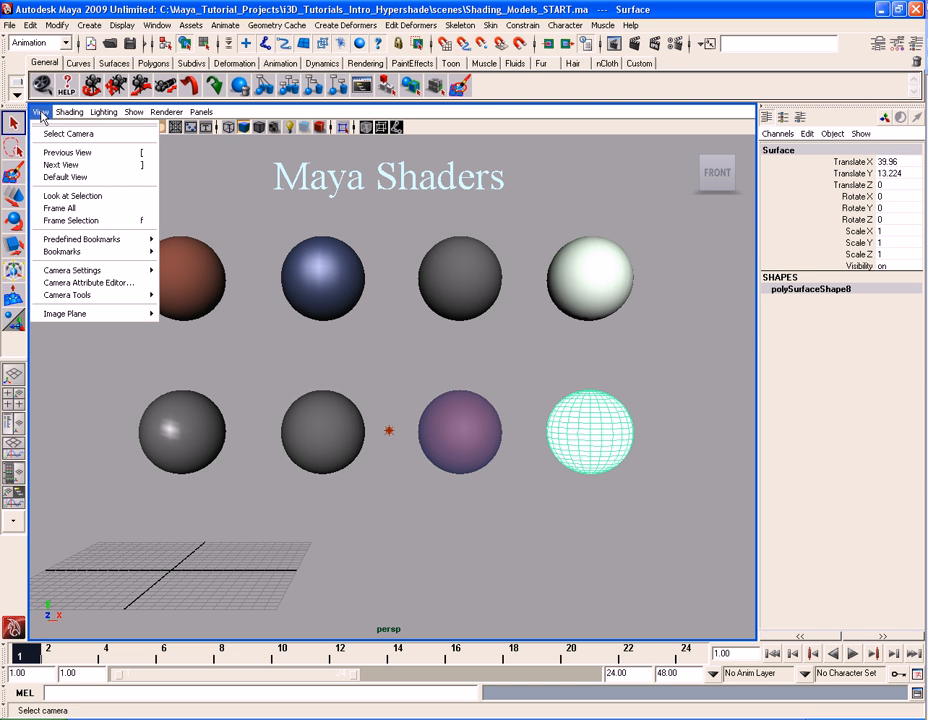
{"action": "mouse_move", "coordinate": [145, 251]}
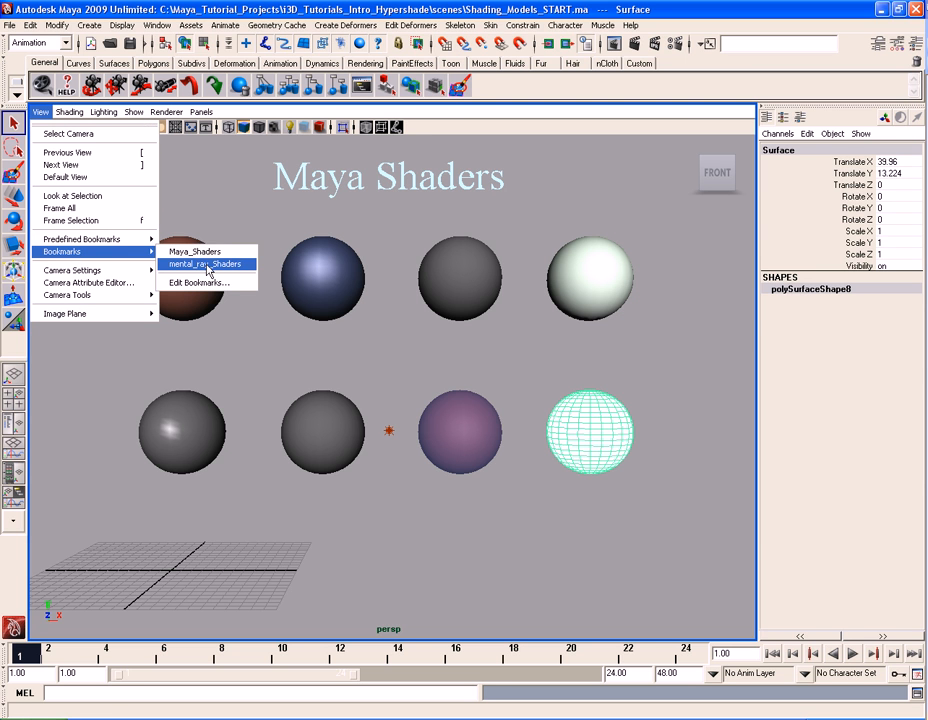
{"action": "left_click", "coordinate": [229, 266]}
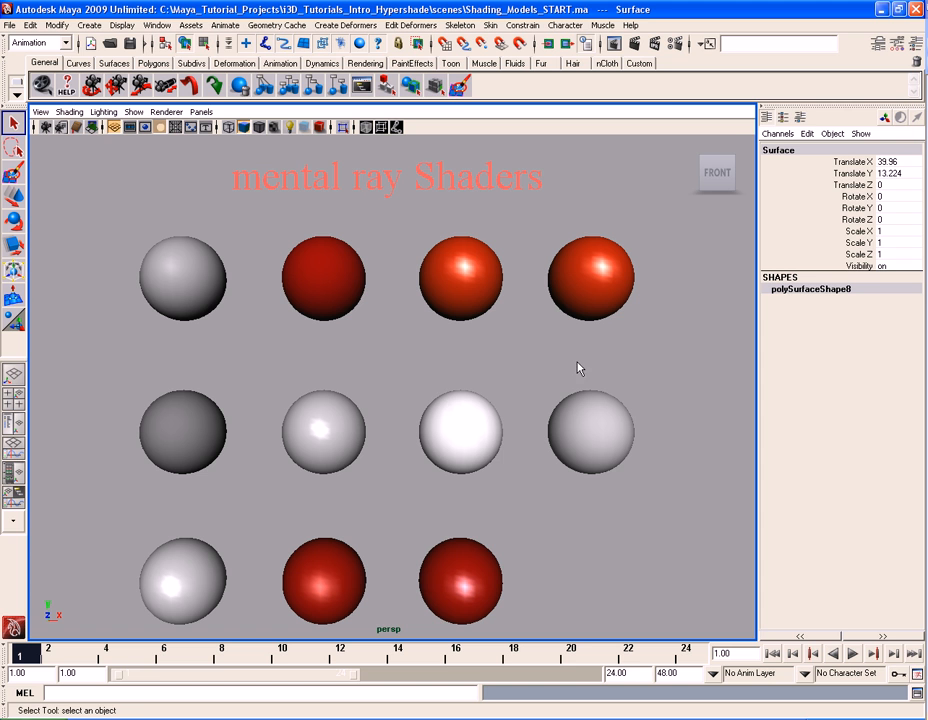
IPR-render a region covering the mental ray Shaders title and all sample spheres, and move the Render View aside.
{"action": "left_click", "coordinate": [655, 44]}
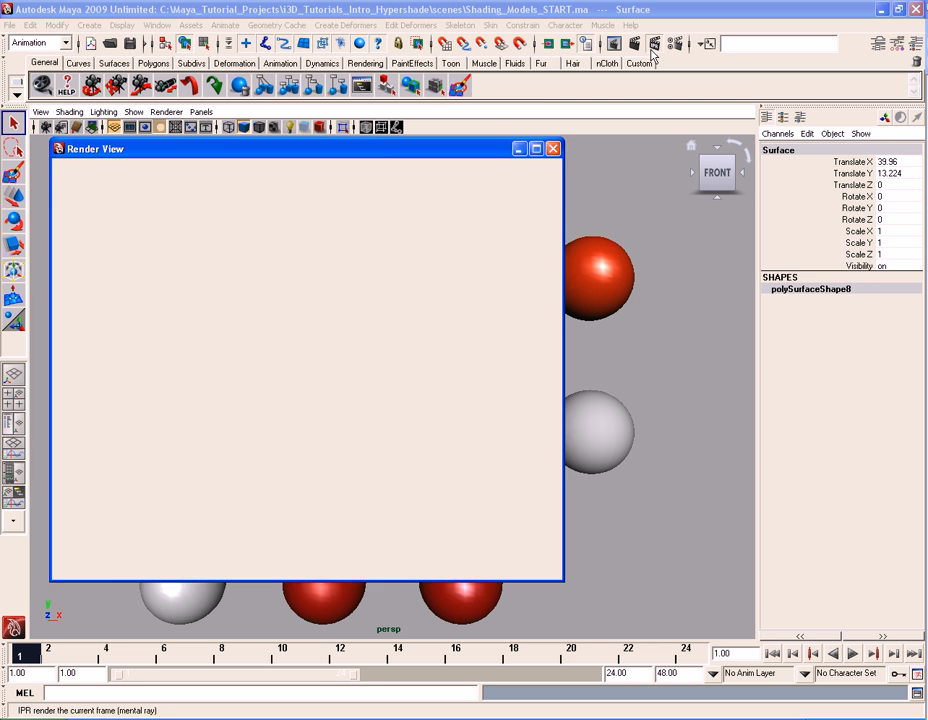
{"action": "left_click_drag", "start_coordinate": [91, 229], "coordinate": [484, 547]}
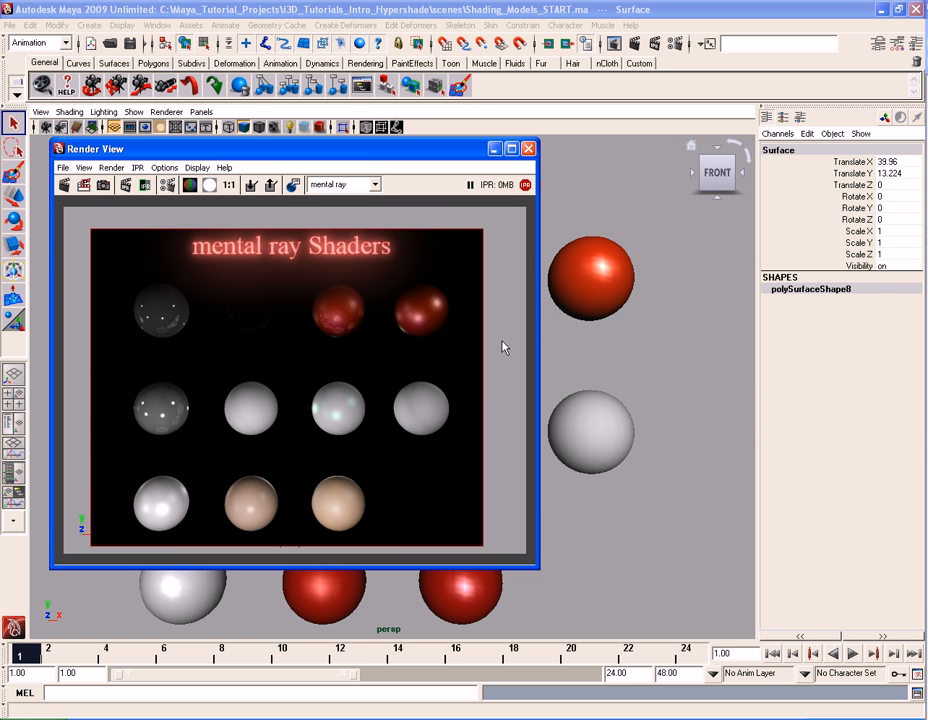
{"action": "left_click_drag", "start_coordinate": [253, 150], "coordinate": [568, 253]}
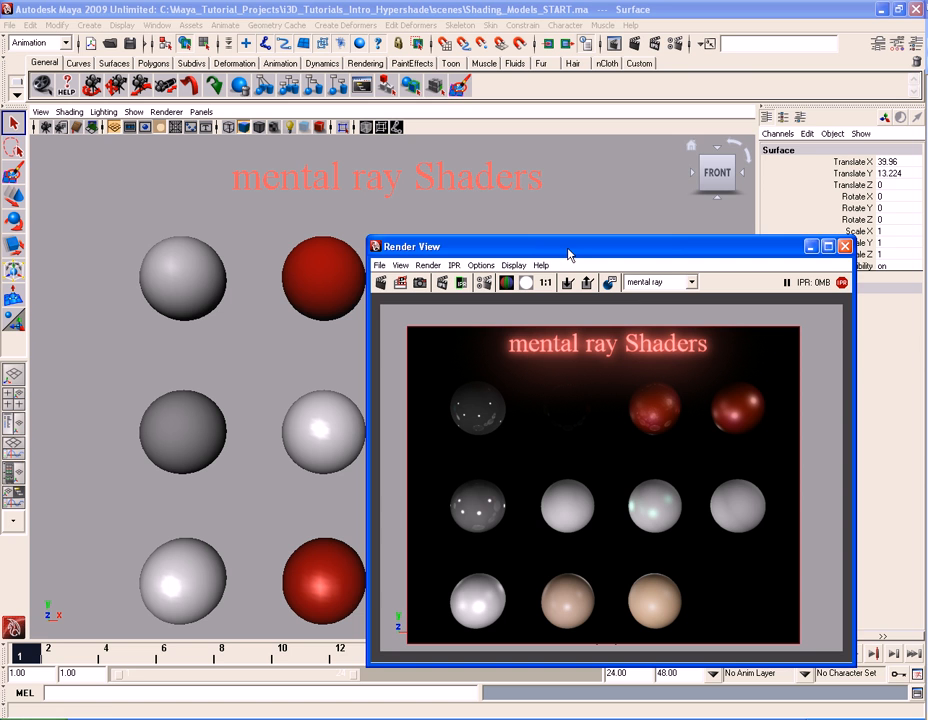
Select the DGS_material sphere and review the mental ray materials offered for a new material assignment.
{"action": "left_click", "coordinate": [214, 302]}
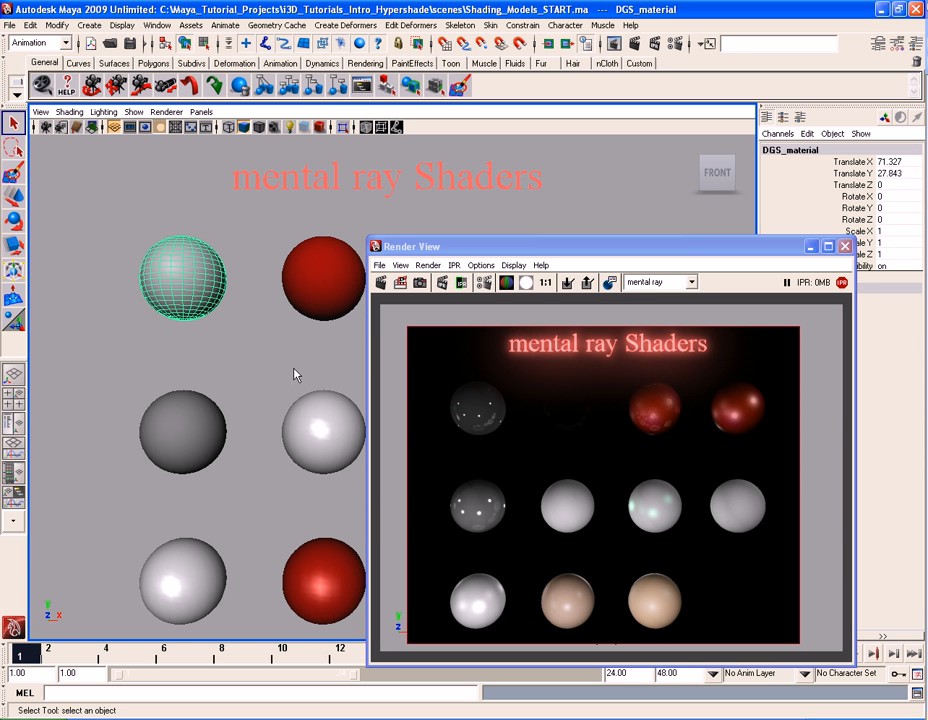
{"action": "right_click", "coordinate": [193, 279]}
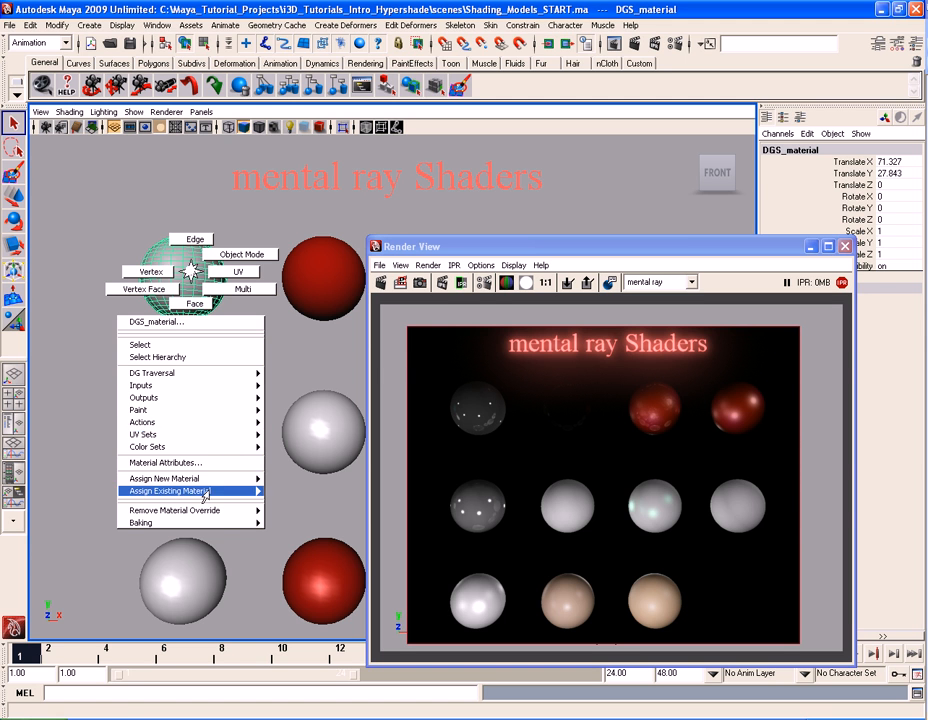
{"action": "mouse_move", "coordinate": [205, 482]}
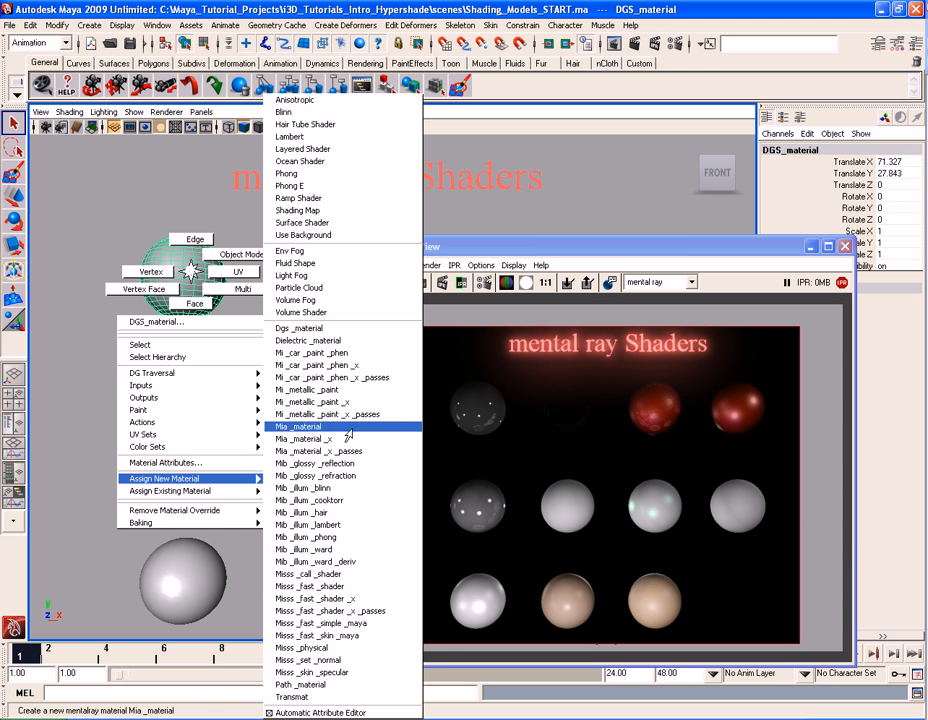
{"action": "left_click", "coordinate": [339, 333]}
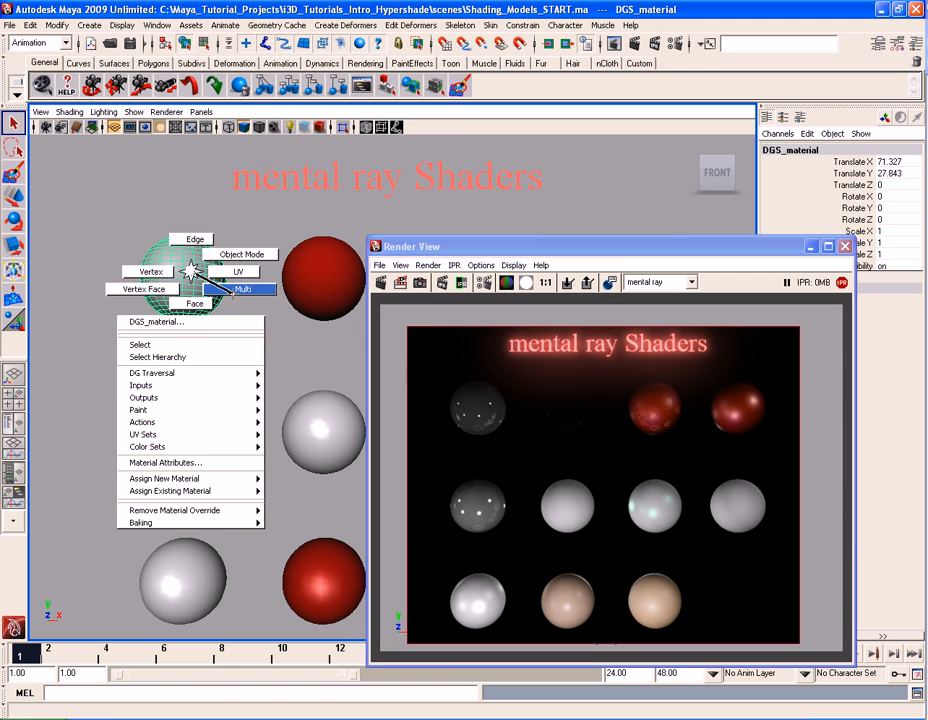
Open the Hypershade, enlarge its window and set its node creation list to mental ray nodes.
{"action": "key", "text": "space"}
{"action": "left_click_drag", "start_coordinate": [297, 303], "coordinate": [298, 321]}
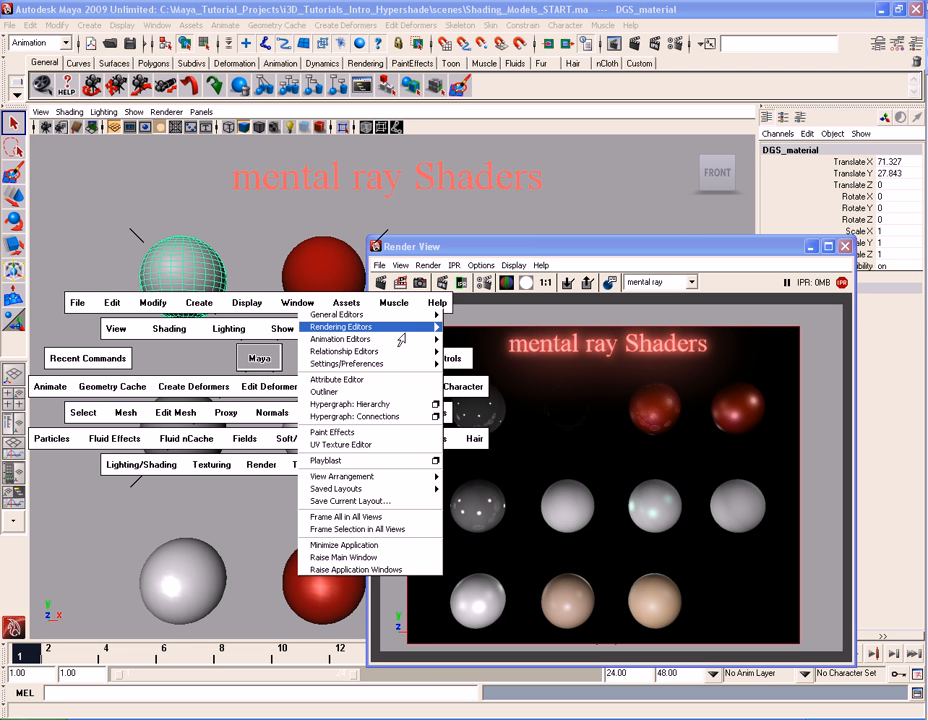
{"action": "mouse_move", "coordinate": [423, 328]}
{"action": "left_click_drag", "start_coordinate": [490, 329], "coordinate": [478, 351]}
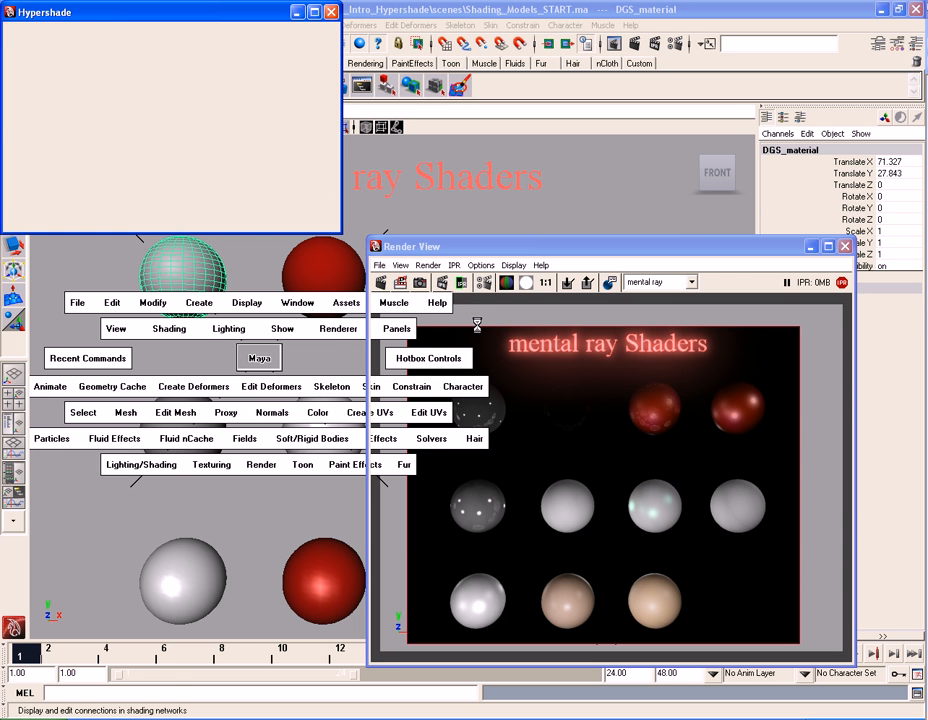
{"action": "left_click_drag", "start_coordinate": [340, 232], "coordinate": [661, 480]}
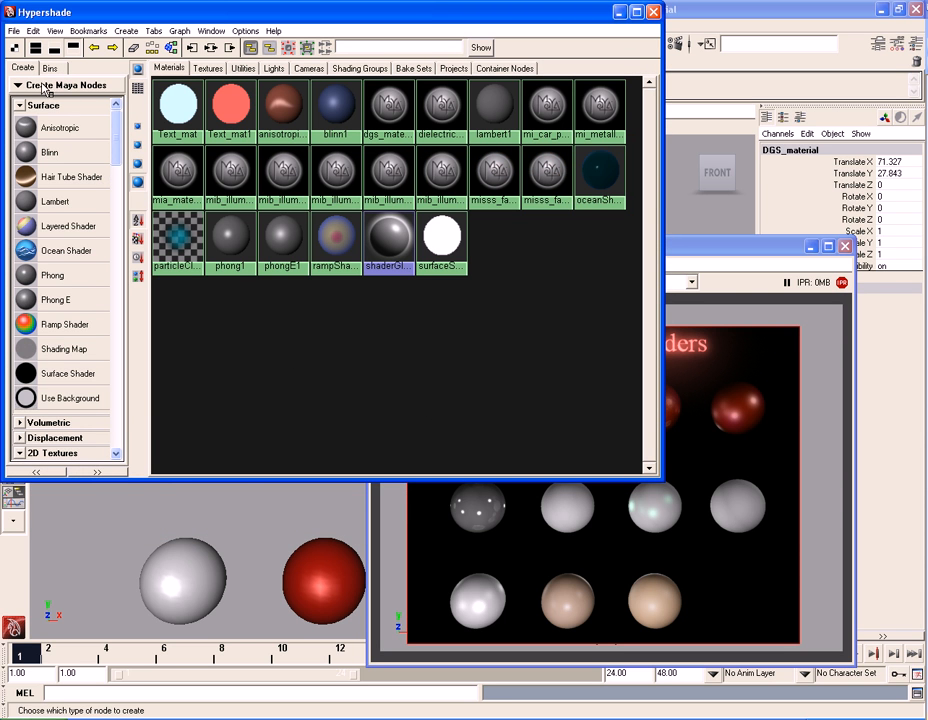
{"action": "left_click", "coordinate": [75, 88]}
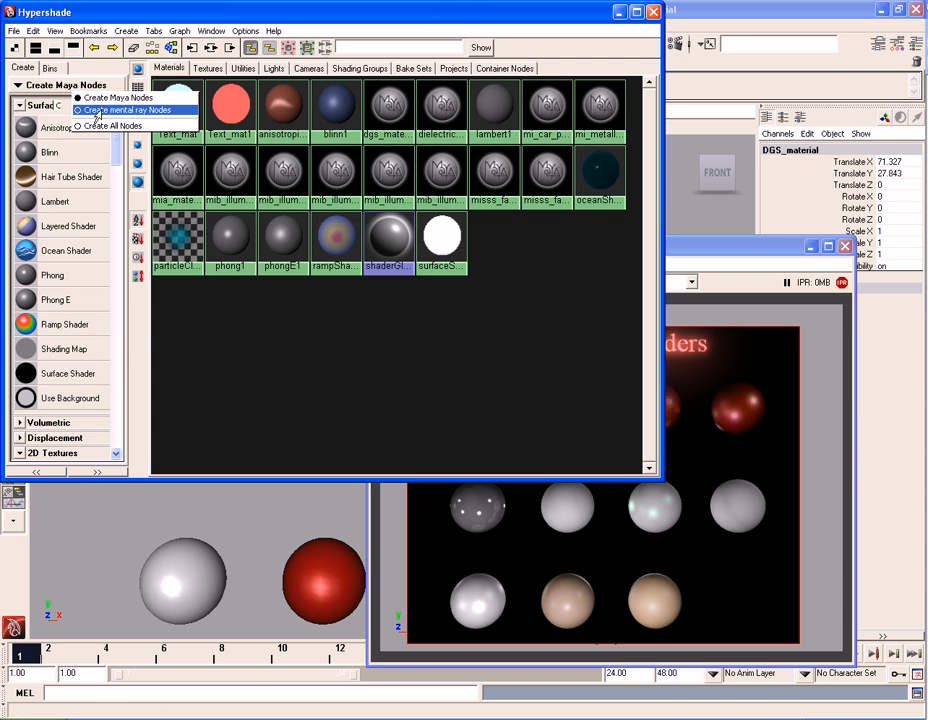
{"action": "left_click", "coordinate": [128, 111]}
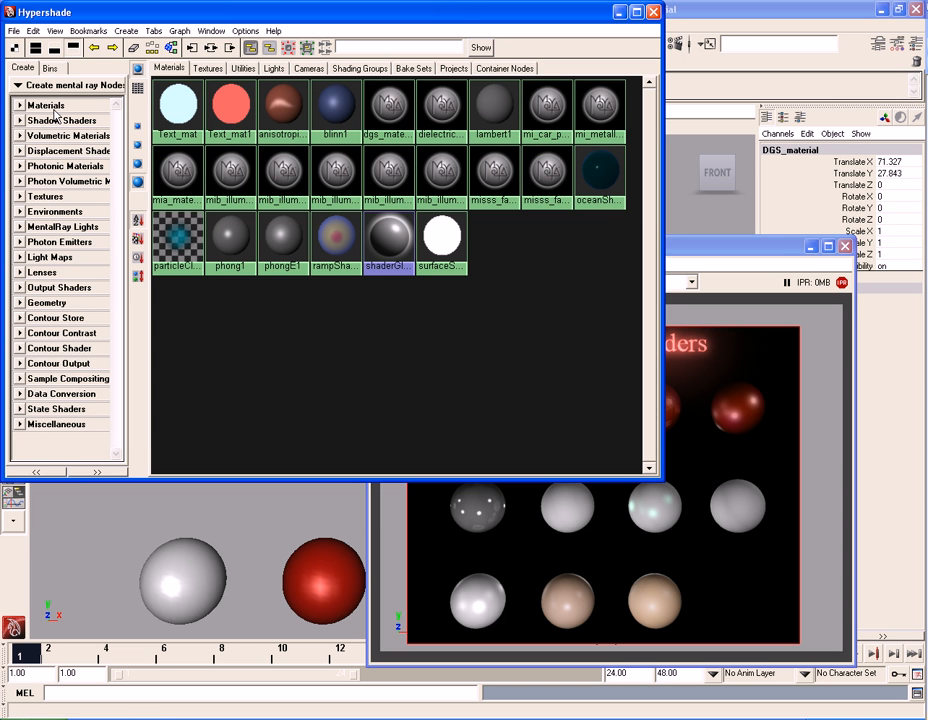
Examine the Miscellaneous, Data Conversion, Contour Contrast and Contour Store categories of mental ray nodes.
{"action": "left_click", "coordinate": [57, 425]}
{"action": "left_click", "coordinate": [57, 425]}
{"action": "left_click", "coordinate": [57, 394]}
{"action": "left_click", "coordinate": [57, 395]}
{"action": "left_click", "coordinate": [58, 333]}
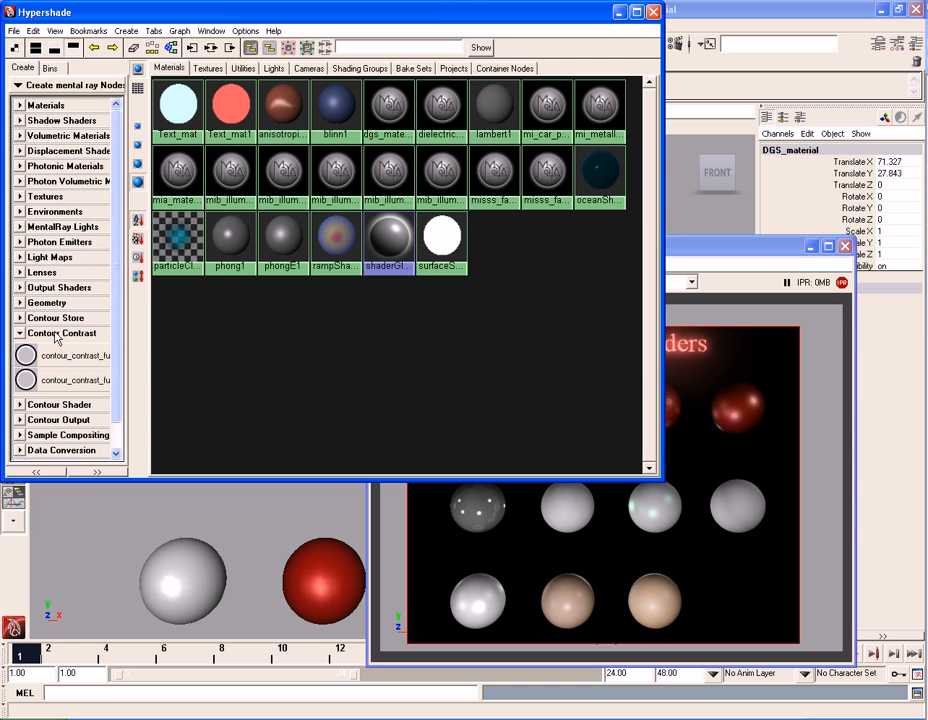
{"action": "left_click", "coordinate": [58, 333]}
{"action": "left_click", "coordinate": [57, 318]}
{"action": "left_click", "coordinate": [57, 318]}
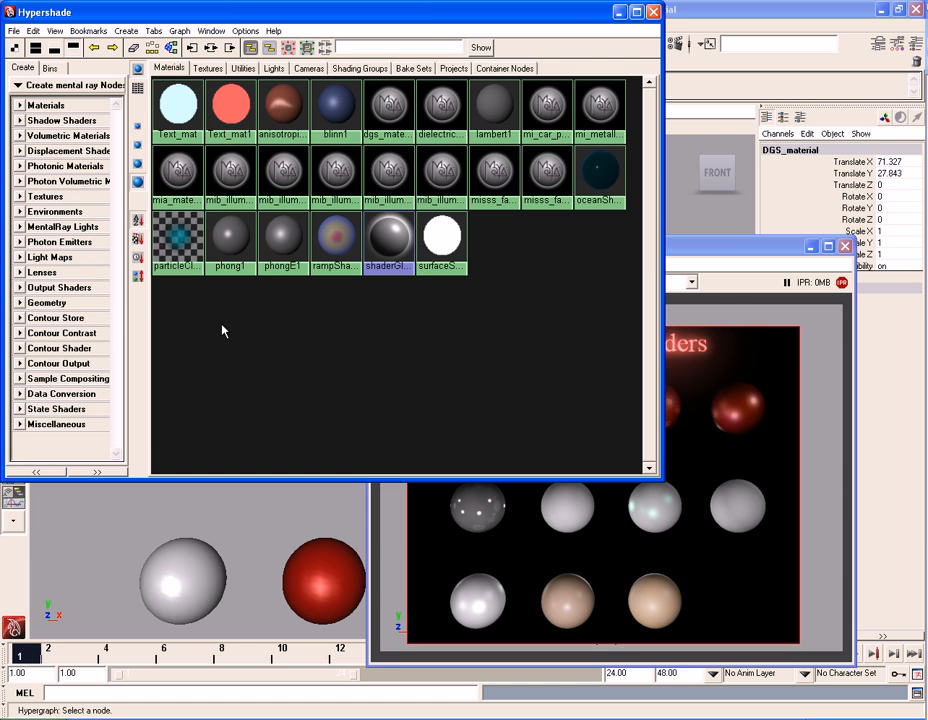
Review the rendered spheres and the mental ray node categories from Textures and Photonic Materials through Shadow Shaders and Materials.
{"action": "left_click_drag", "start_coordinate": [739, 246], "coordinate": [647, 185]}
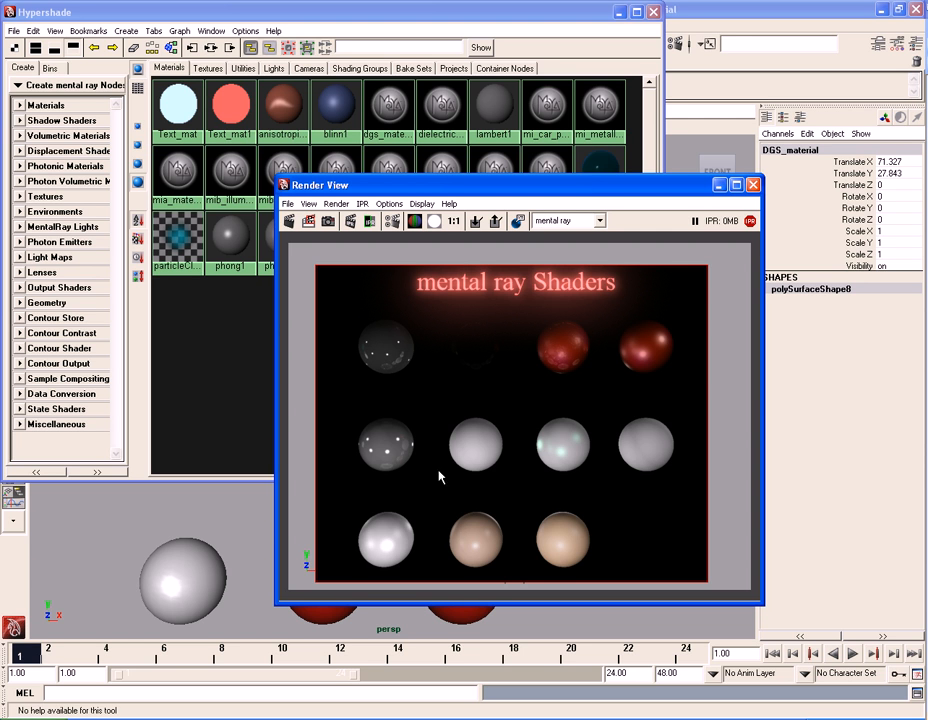
{"action": "left_click", "coordinate": [56, 198]}
{"action": "left_click", "coordinate": [57, 198]}
{"action": "left_click", "coordinate": [59, 183]}
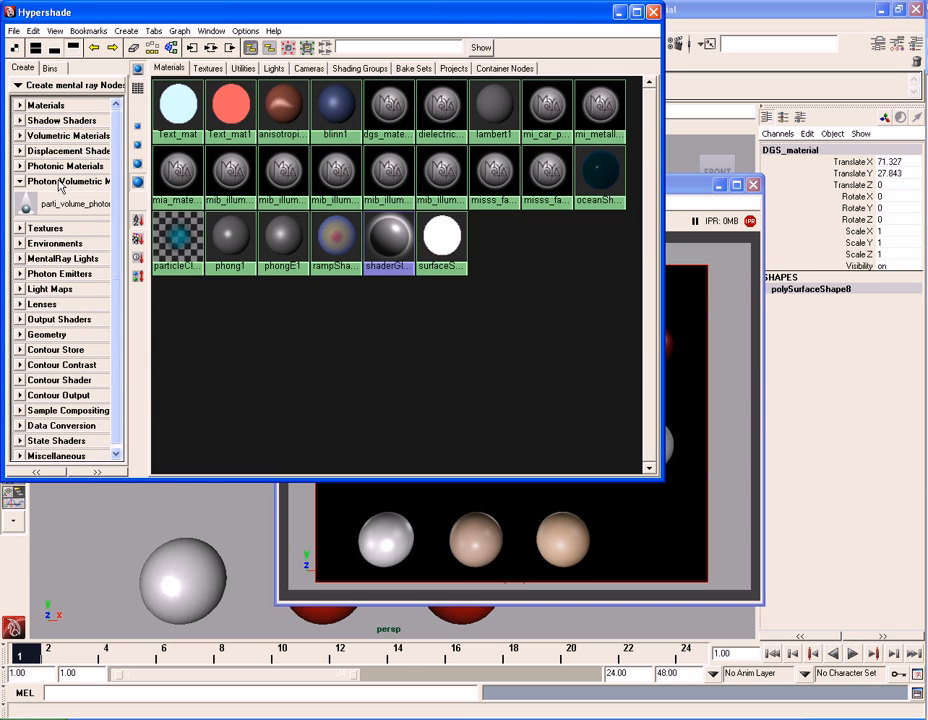
{"action": "left_click", "coordinate": [60, 181]}
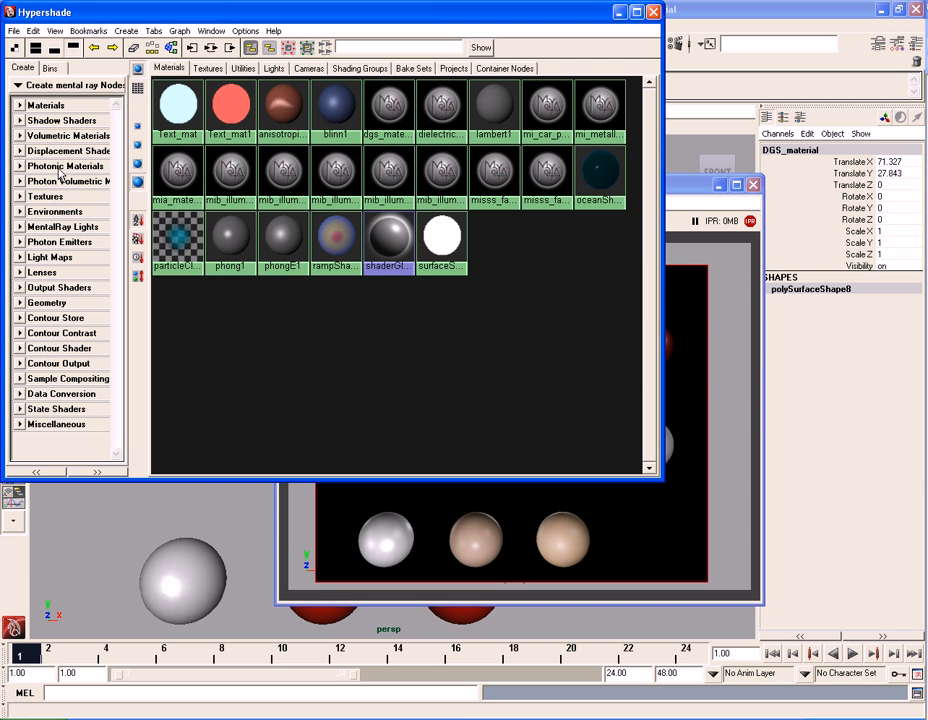
{"action": "left_click", "coordinate": [60, 167]}
{"action": "left_click", "coordinate": [60, 167]}
{"action": "left_click", "coordinate": [60, 152]}
{"action": "left_click", "coordinate": [60, 152]}
{"action": "left_click", "coordinate": [60, 135]}
{"action": "left_click", "coordinate": [60, 135]}
{"action": "left_click", "coordinate": [60, 120]}
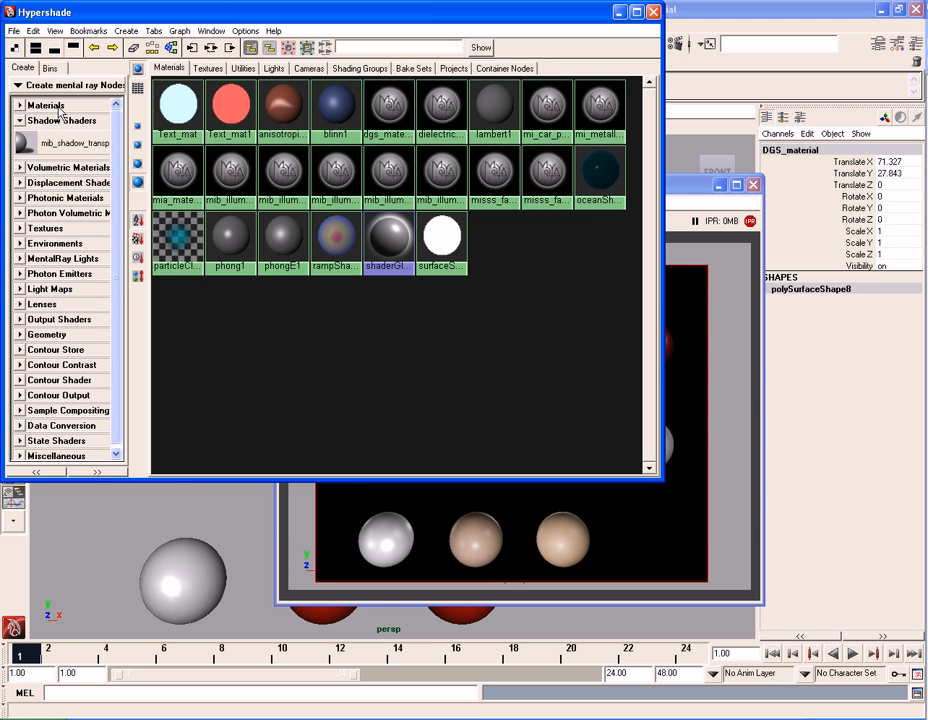
{"action": "left_click", "coordinate": [58, 119]}
{"action": "left_click", "coordinate": [55, 106]}
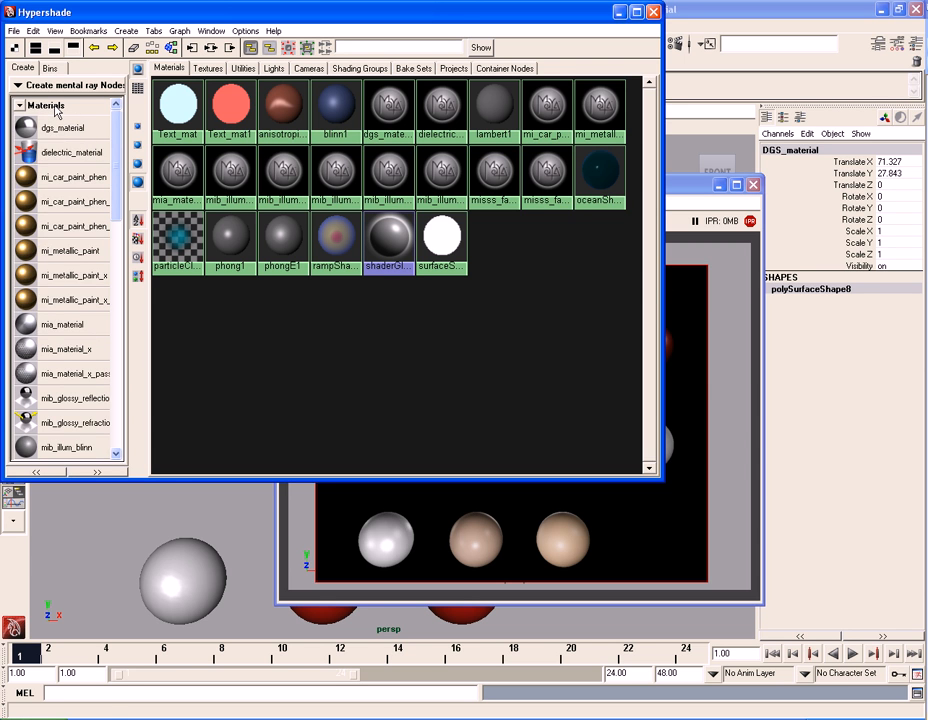
{"action": "left_click", "coordinate": [55, 106]}
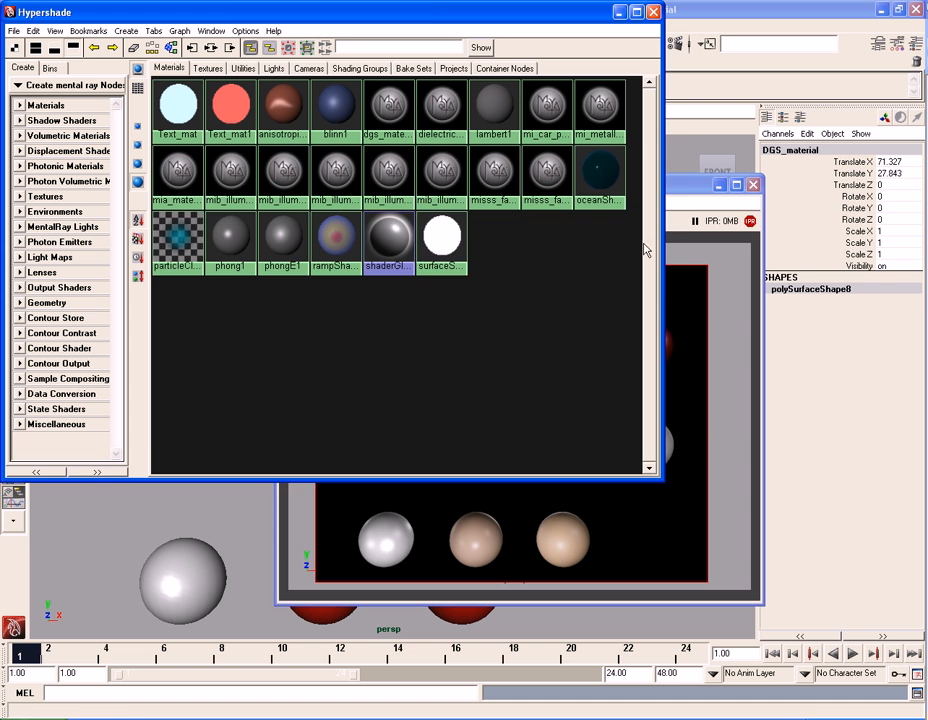
Recheck the mental ray spheres' render and list the mental ray Materials nodes in the Hypershade.
{"action": "left_click", "coordinate": [679, 190]}
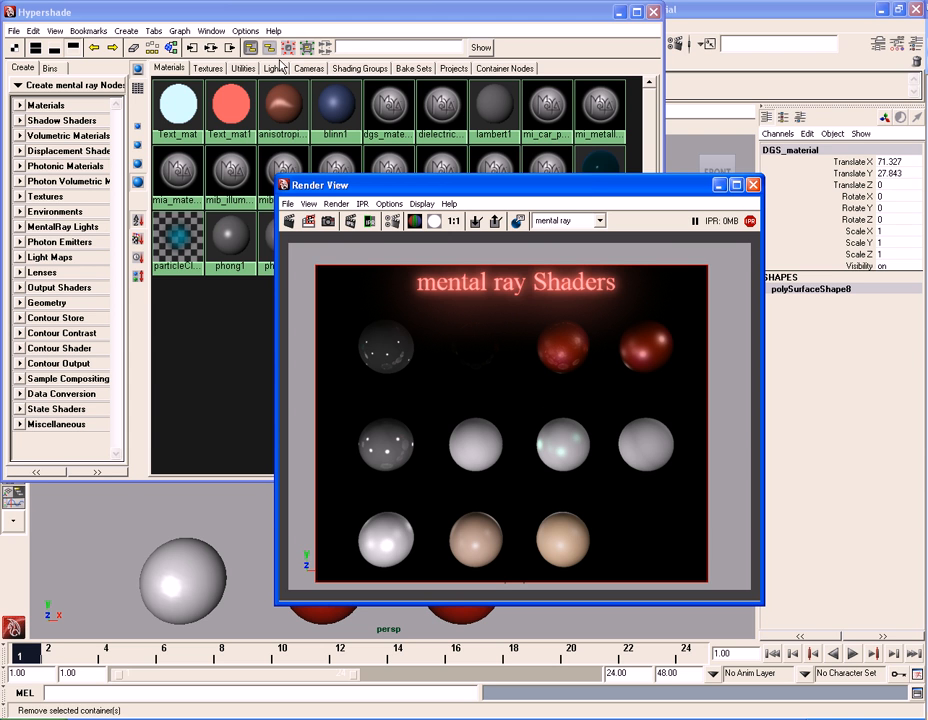
{"action": "left_click", "coordinate": [265, 18]}
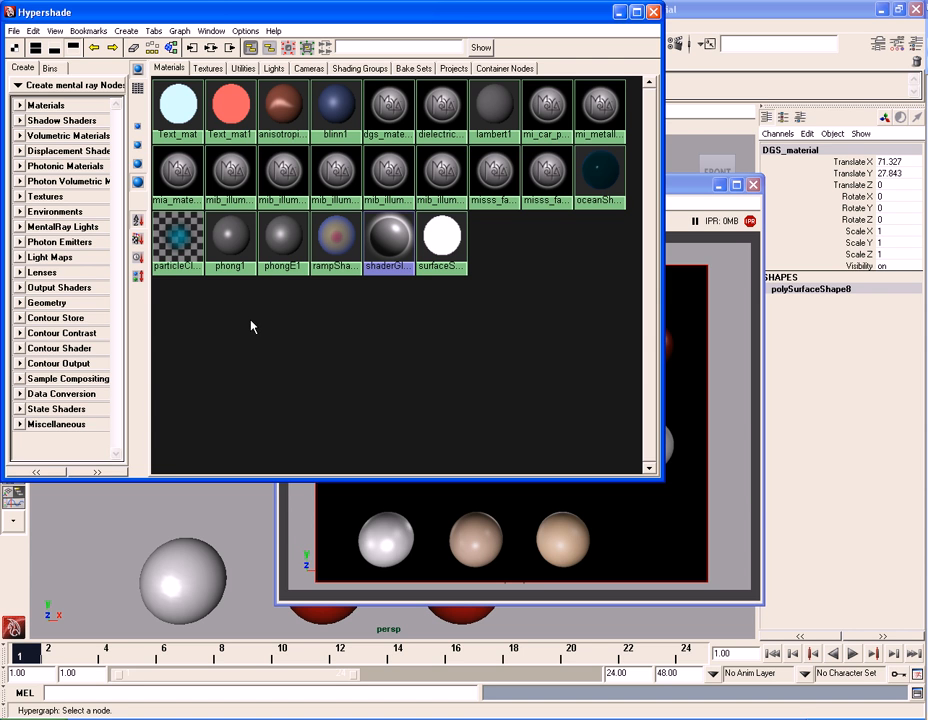
{"action": "left_click", "coordinate": [54, 108]}
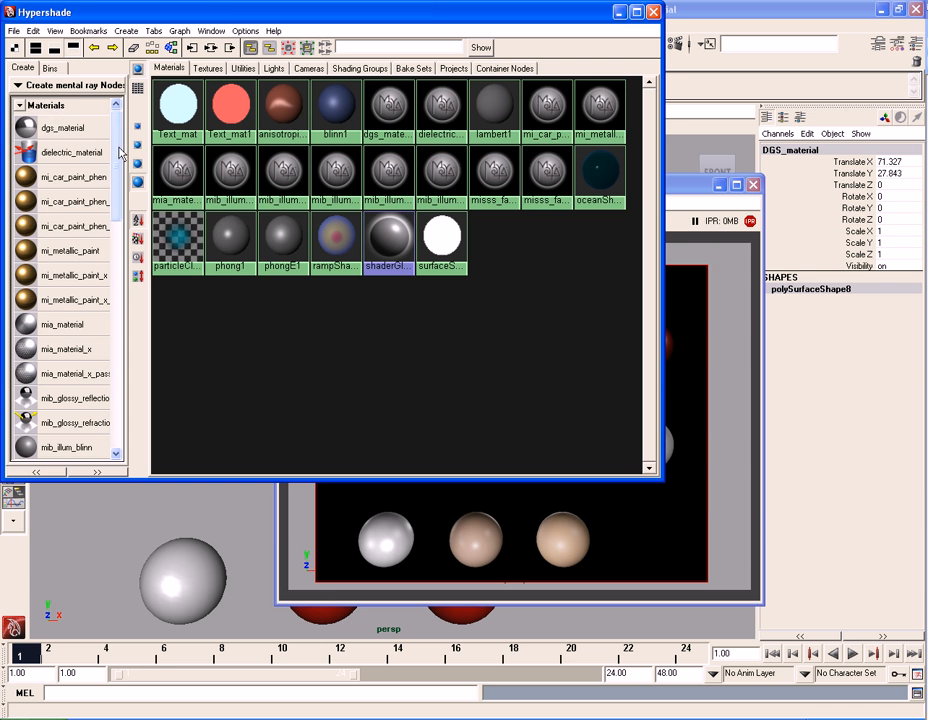
Look through the mental ray Materials node list and the scene's material swatches, and close the Hypershade.
{"action": "scroll", "coordinate": [115, 287], "scroll_direction": "down", "scroll_amount": 6}
{"action": "scroll", "coordinate": [115, 295], "scroll_direction": "down", "scroll_amount": 2}
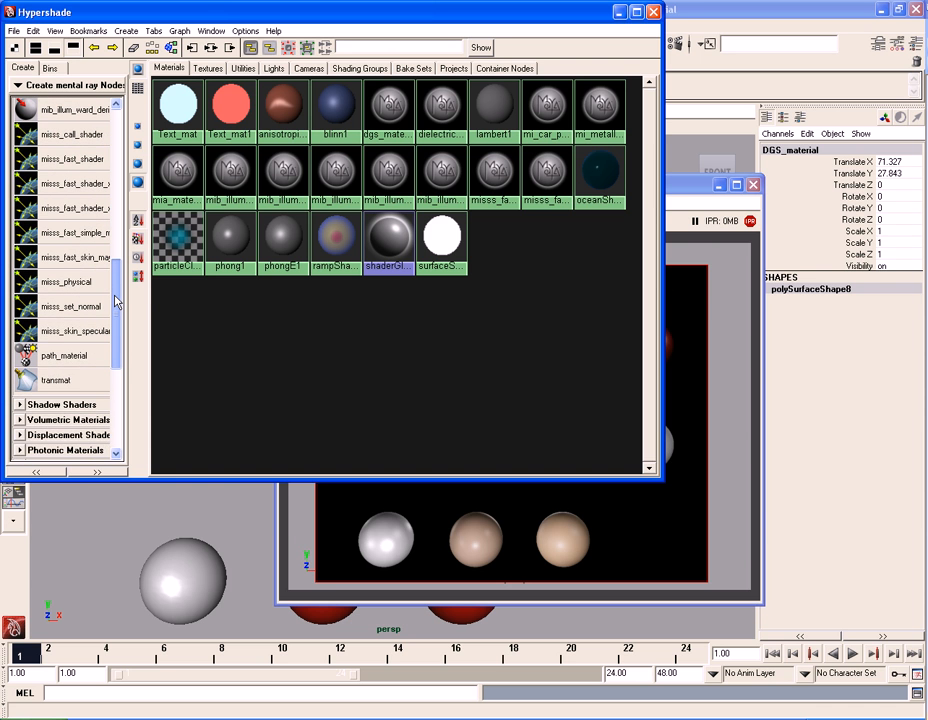
{"action": "scroll", "coordinate": [115, 300], "scroll_direction": "up", "scroll_amount": 2}
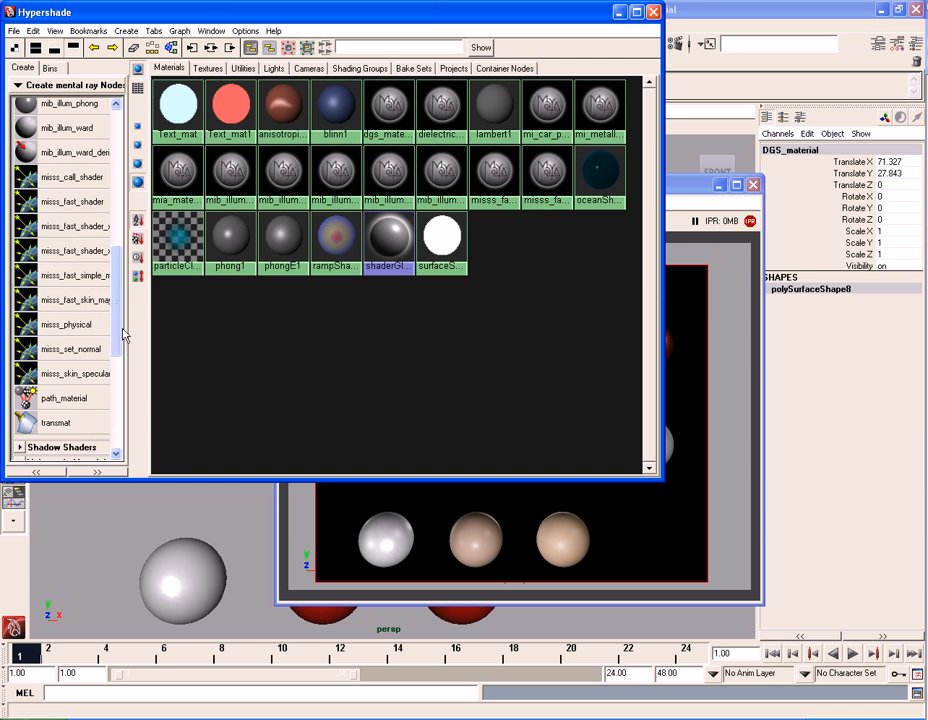
{"action": "scroll", "coordinate": [115, 285], "scroll_direction": "up", "scroll_amount": 5}
{"action": "scroll", "coordinate": [115, 282], "scroll_direction": "up", "scroll_amount": 3}
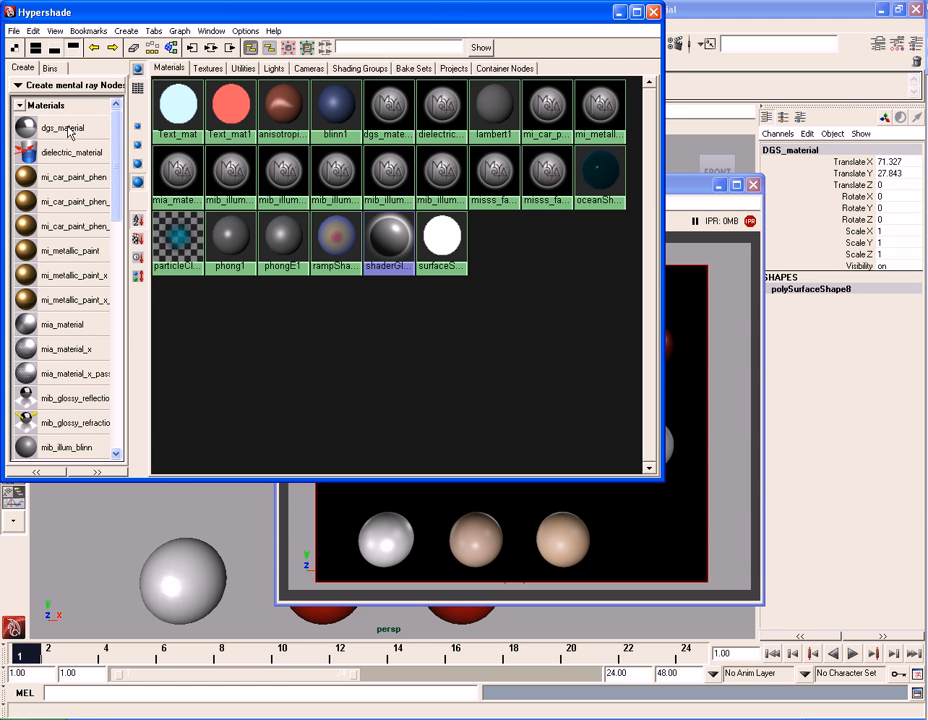
{"action": "scroll", "coordinate": [115, 198], "scroll_direction": "down", "scroll_amount": 2}
{"action": "scroll", "coordinate": [115, 198], "scroll_direction": "up", "scroll_amount": 2}
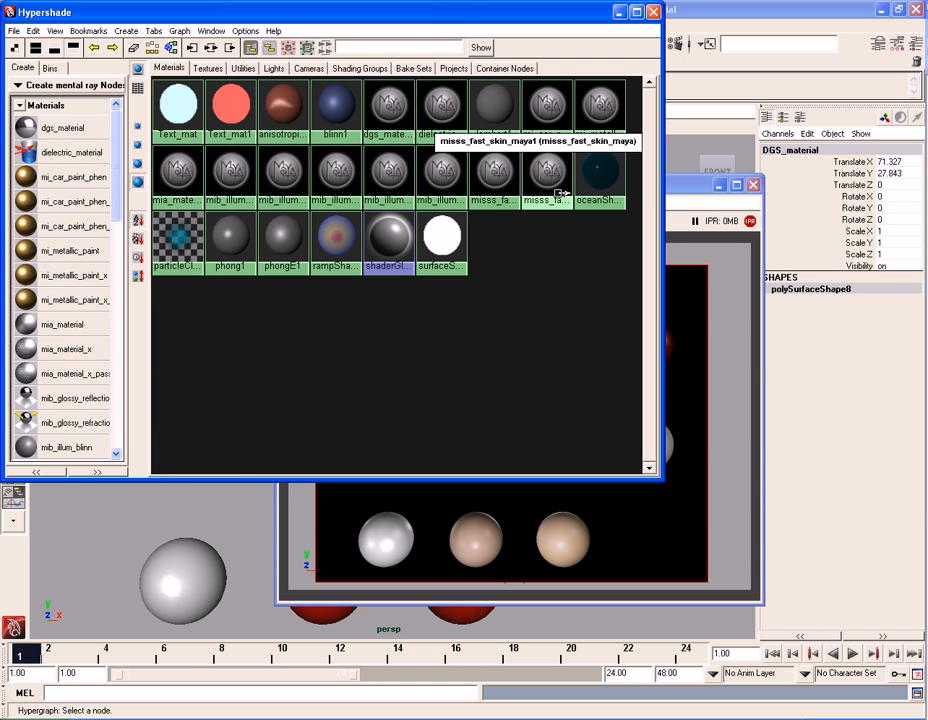
{"action": "left_click", "coordinate": [653, 12]}
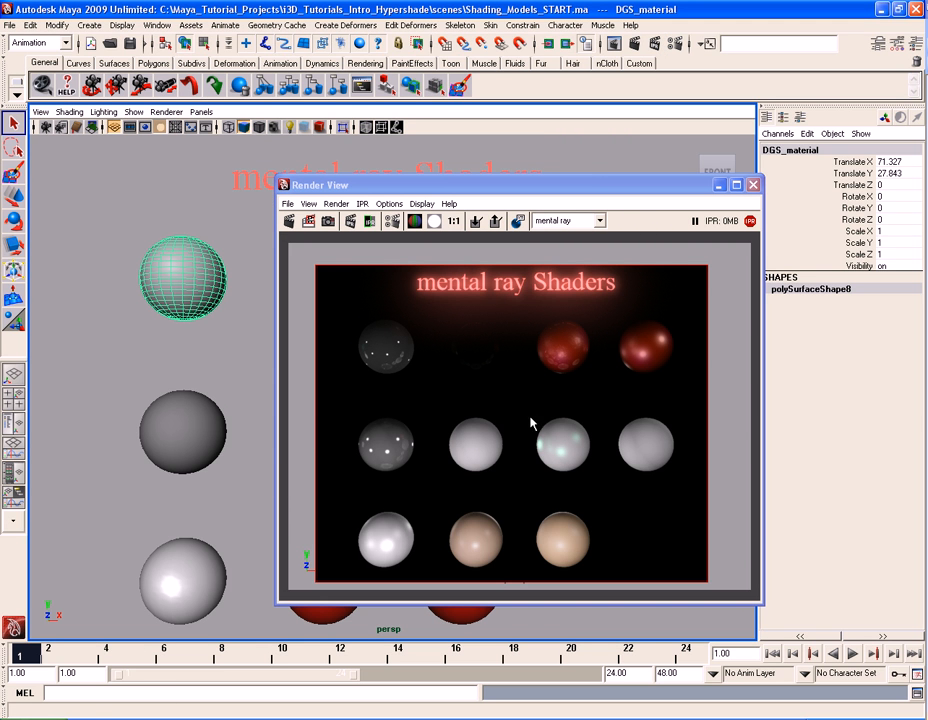
Limit the IPR update region to the DGS_material sphere and show the dgs_material1 attributes beside the render.
{"action": "left_click_drag", "start_coordinate": [344, 301], "coordinate": [427, 390]}
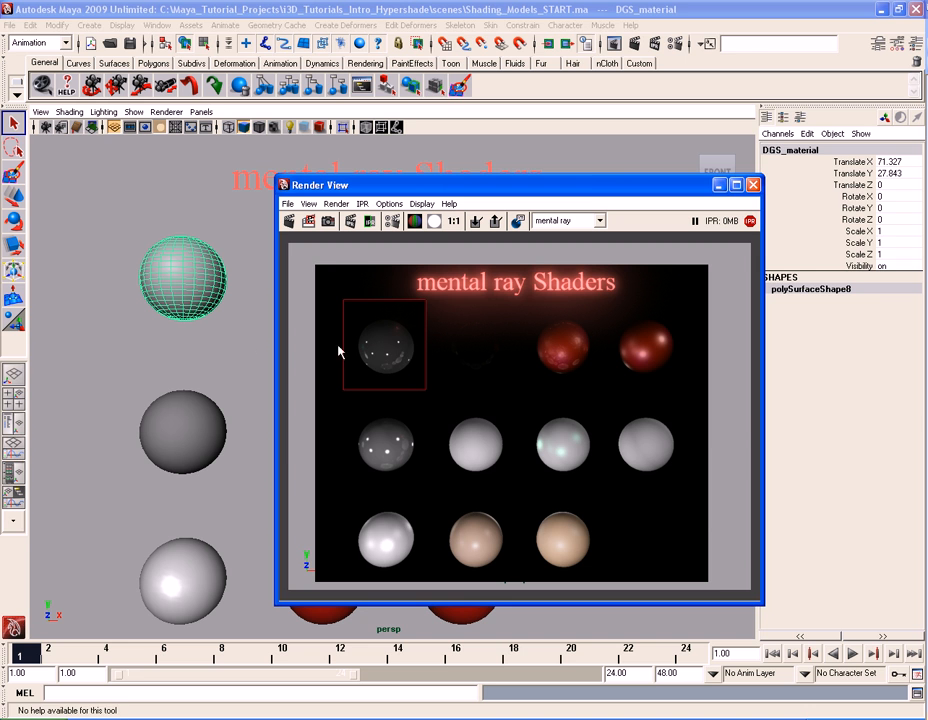
{"action": "left_click", "coordinate": [201, 265]}
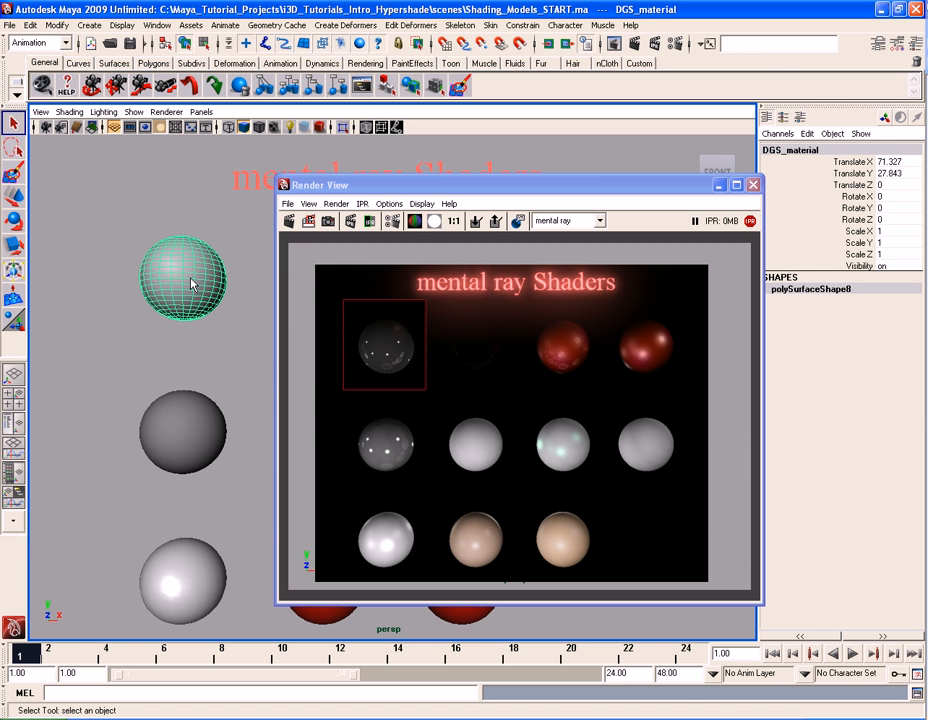
{"action": "key", "text": "ctrl+a"}
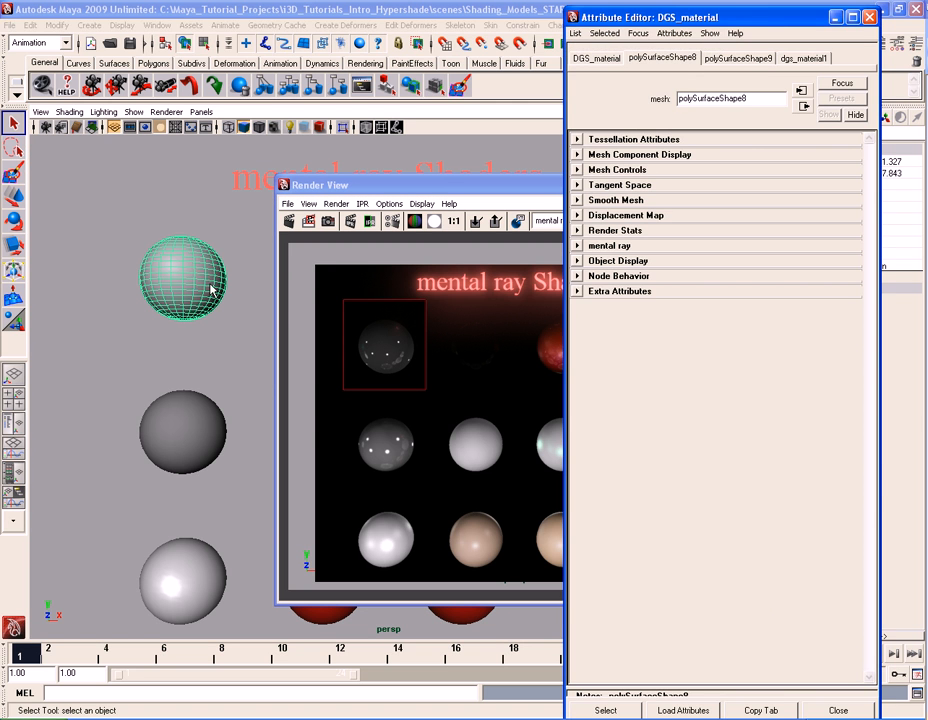
{"action": "left_click_drag", "start_coordinate": [547, 194], "coordinate": [310, 186]}
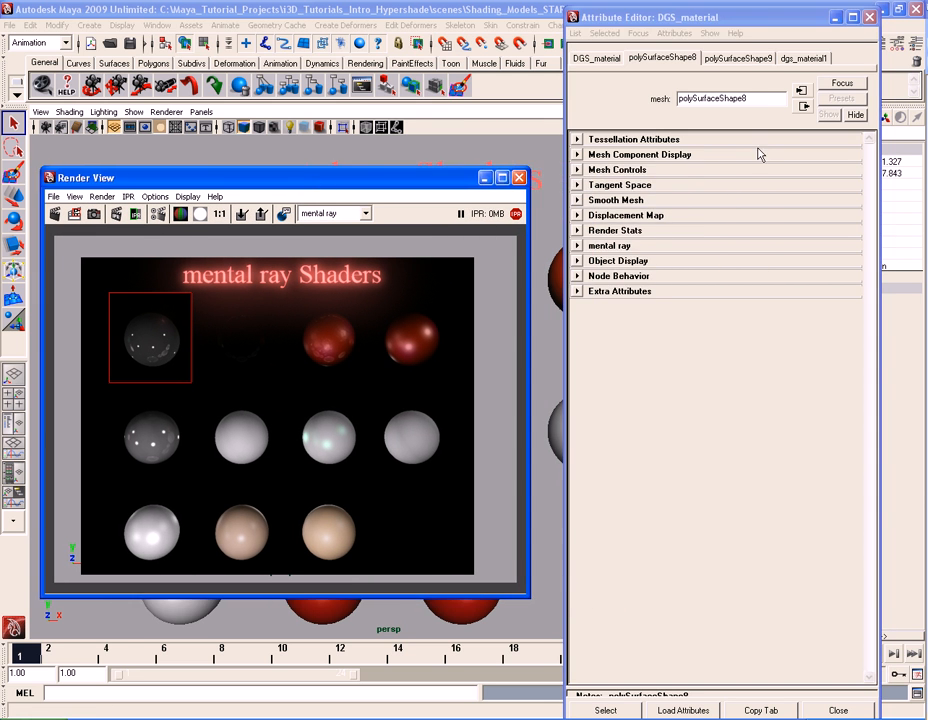
{"action": "left_click", "coordinate": [796, 60]}
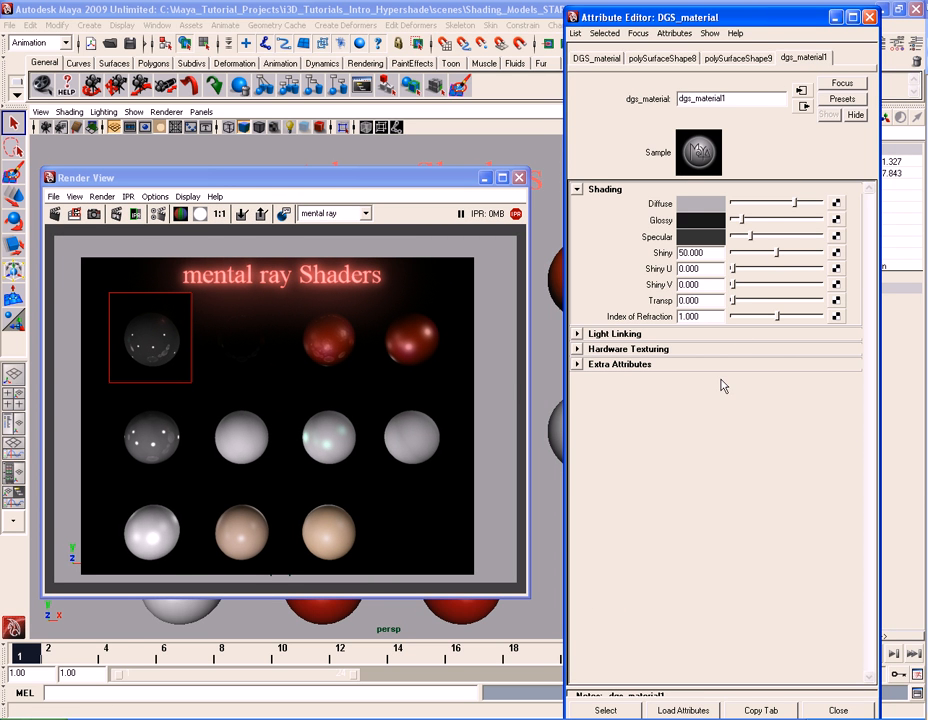
Set dgs_material1's Diffuse color to green with hue 122.53, saturation 0.606 and value 0.700.
{"action": "left_click", "coordinate": [707, 206]}
{"action": "left_click_drag", "start_coordinate": [661, 298], "coordinate": [645, 270]}
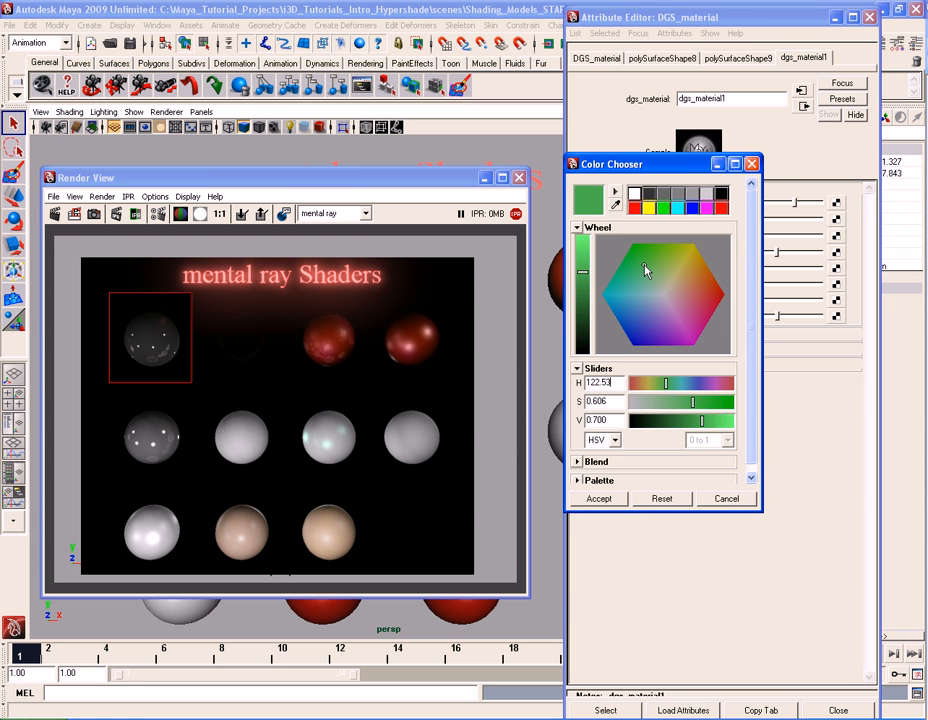
{"action": "left_click", "coordinate": [601, 499]}
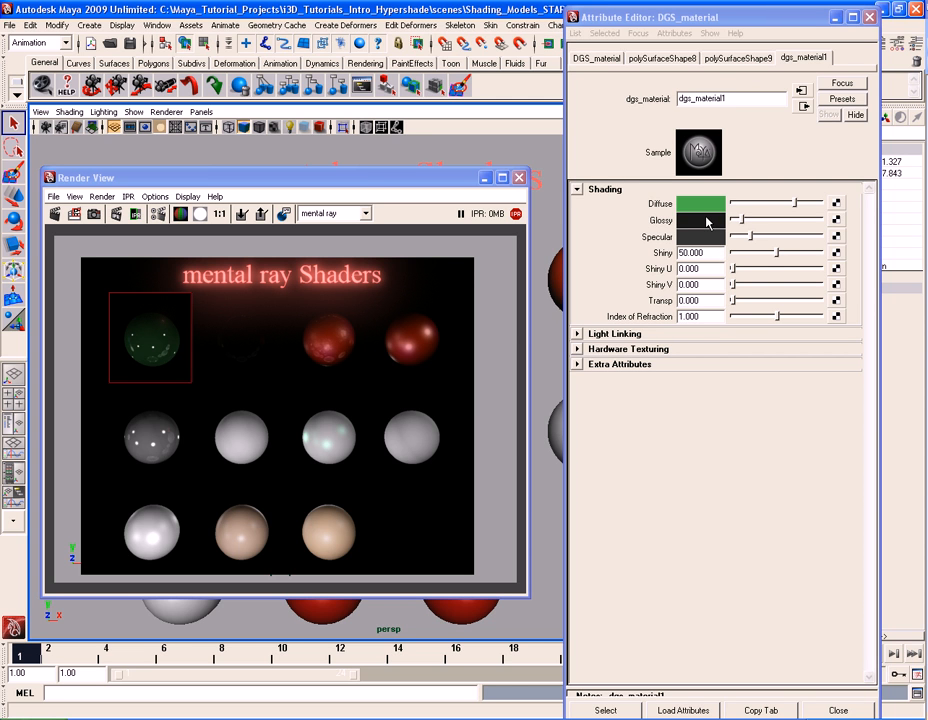
Lower the Shiny value of dgs_material1 to 5.910.
{"action": "double_click", "coordinate": [716, 253]}
{"action": "left_click_drag", "start_coordinate": [780, 256], "coordinate": [741, 254]}
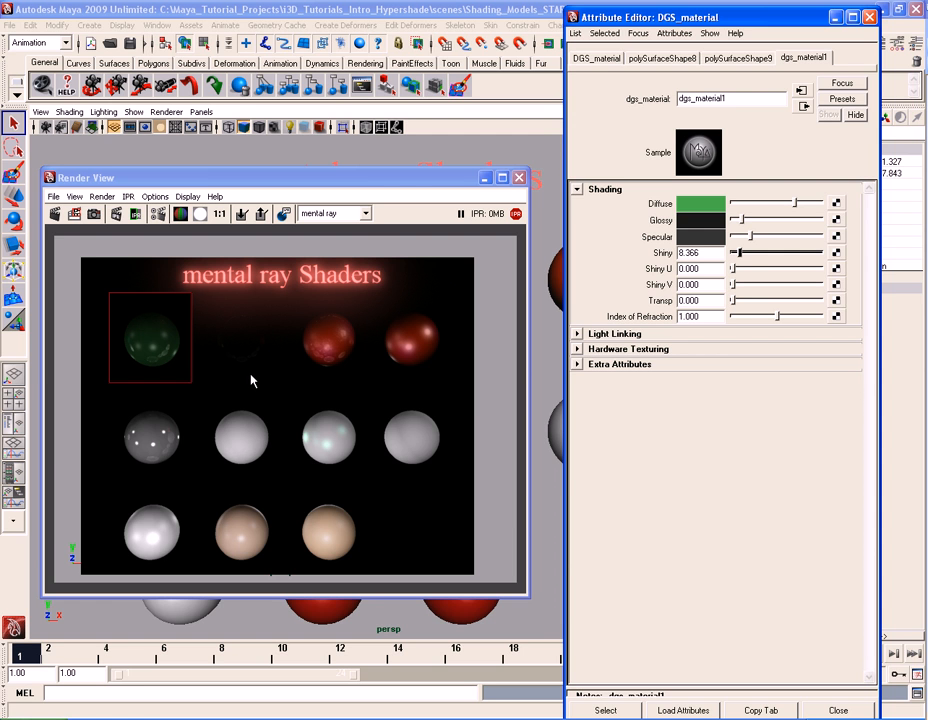
{"action": "left_click_drag", "start_coordinate": [740, 253], "coordinate": [745, 253]}
{"action": "left_click_drag", "start_coordinate": [746, 253], "coordinate": [702, 254]}
Brighten dgs_material1's Glossy color to mid grey and darken its Specular color slightly.
{"action": "left_click", "coordinate": [761, 220]}
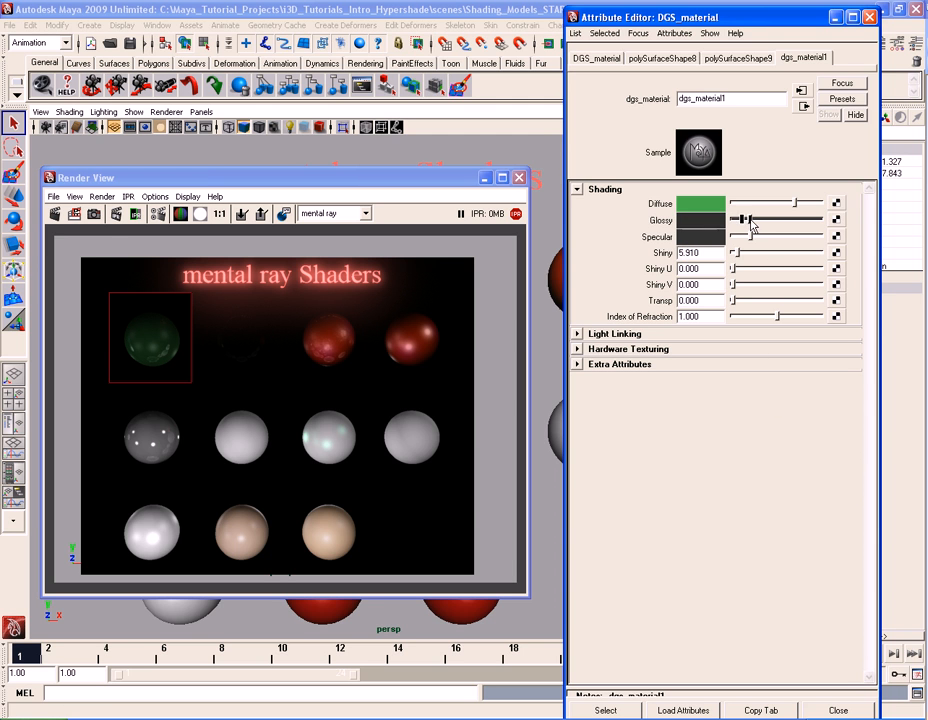
{"action": "left_click_drag", "start_coordinate": [761, 224], "coordinate": [772, 225]}
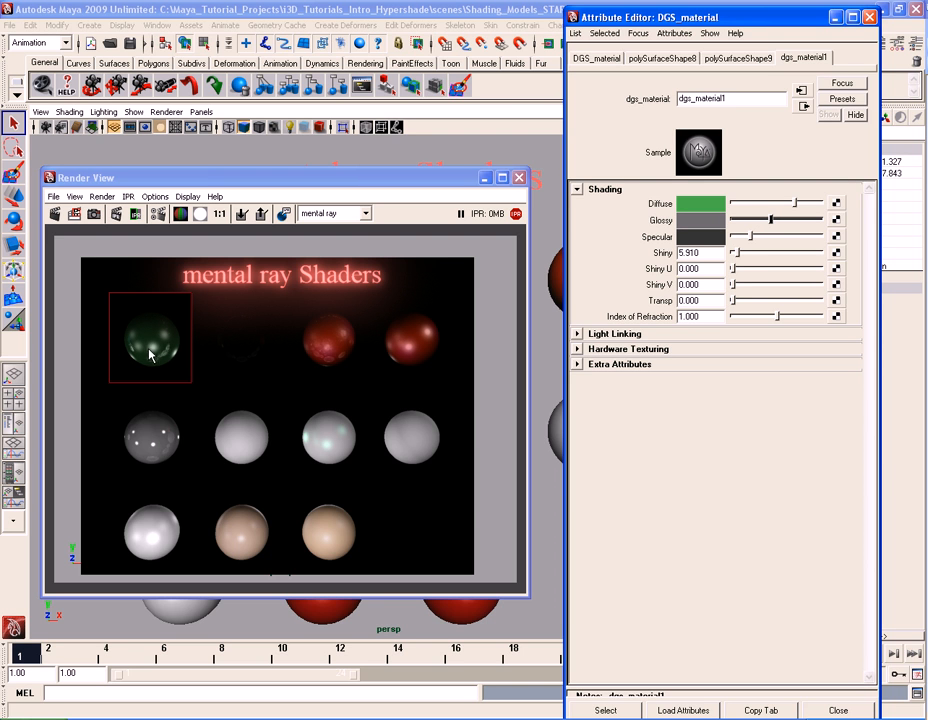
{"action": "mouse_move", "coordinate": [752, 238]}
{"action": "left_mouse_down"}
{"action": "mouse_move", "coordinate": [794, 238]}
{"action": "mouse_move", "coordinate": [745, 242]}
{"action": "left_mouse_up"}
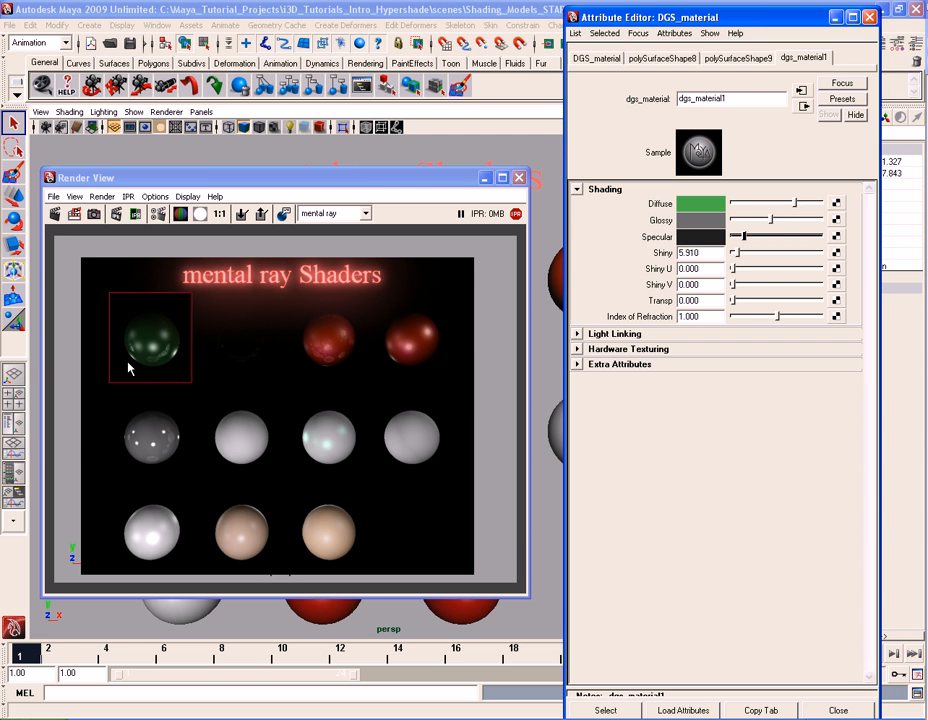
Try Shiny V and Transp on dgs_material1, return both to 0, and set Index of Refraction to 1.455.
{"action": "left_click", "coordinate": [744, 287]}
{"action": "mouse_move", "coordinate": [744, 287]}
{"action": "left_mouse_down"}
{"action": "mouse_move", "coordinate": [793, 292]}
{"action": "mouse_move", "coordinate": [731, 288]}
{"action": "left_mouse_up"}
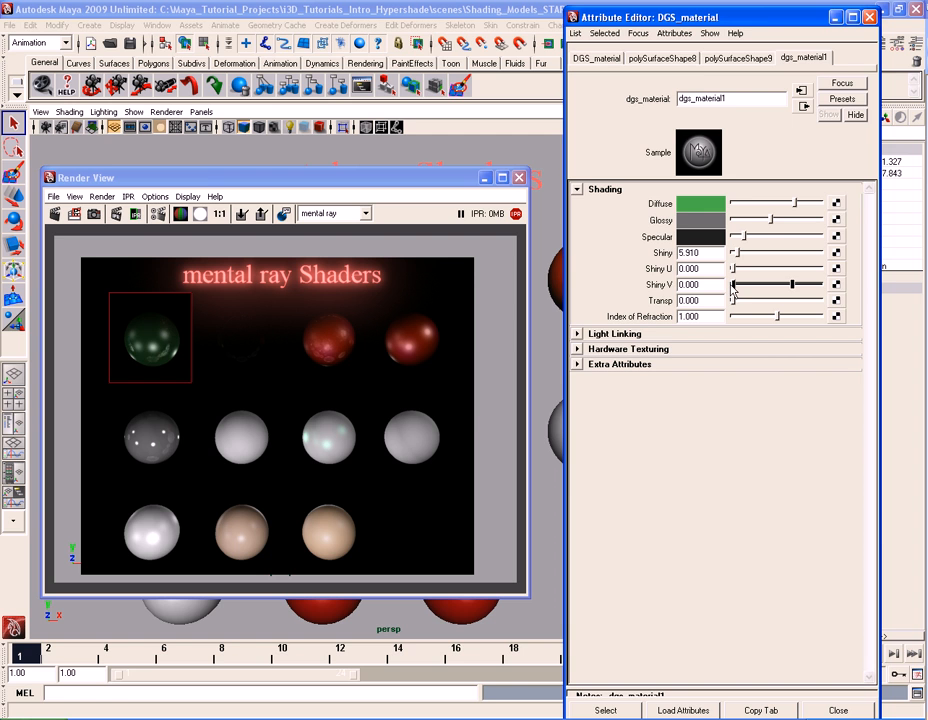
{"action": "left_click", "coordinate": [756, 302]}
{"action": "left_click_drag", "start_coordinate": [756, 302], "coordinate": [733, 305]}
{"action": "left_click", "coordinate": [758, 302]}
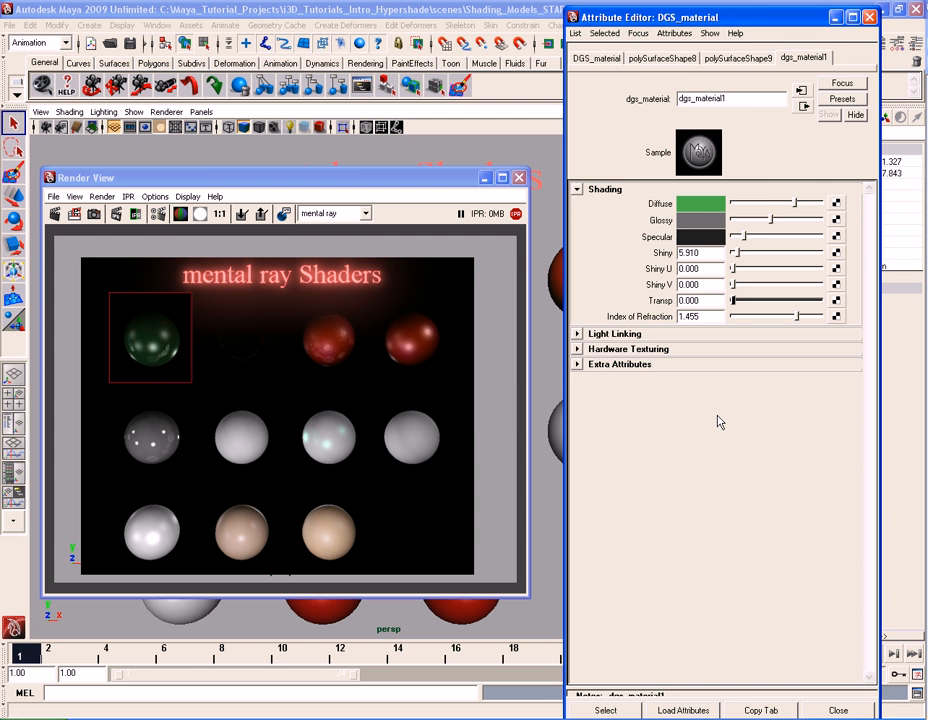
{"action": "left_click", "coordinate": [870, 18]}
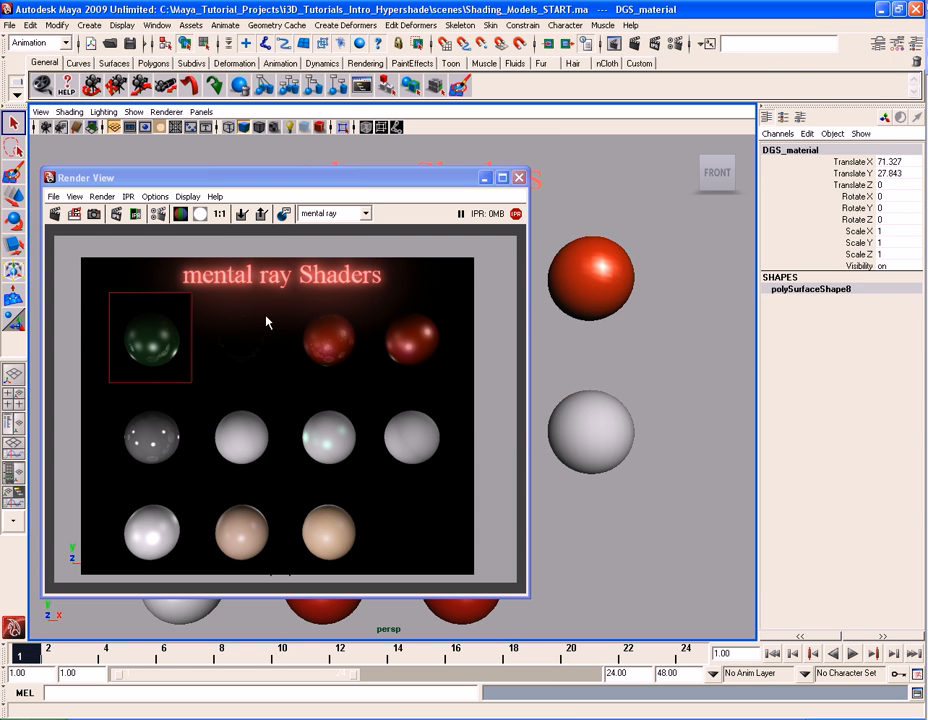
Limit the IPR region to the Dielectric_material sphere, select that sphere and show its dielectric_material1 attributes.
{"action": "left_click_drag", "start_coordinate": [281, 294], "coordinate": [191, 385]}
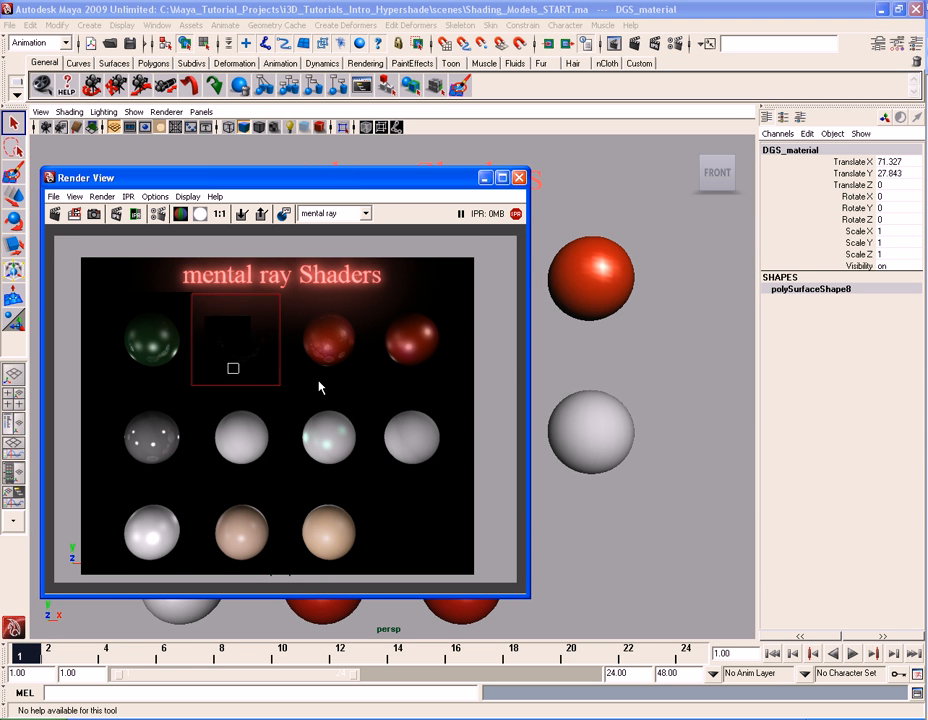
{"action": "left_click_drag", "start_coordinate": [340, 184], "coordinate": [455, 368]}
{"action": "left_click", "coordinate": [317, 271]}
{"action": "left_click_drag", "start_coordinate": [395, 373], "coordinate": [368, 175]}
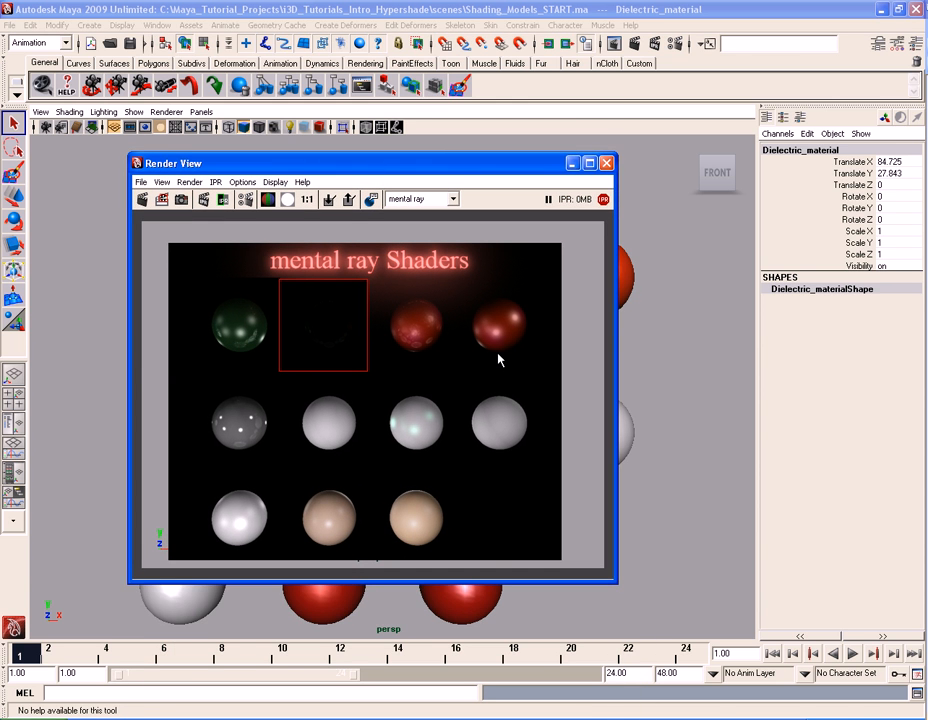
{"action": "key", "text": "ctrl+a"}
{"action": "left_click", "coordinate": [768, 58]}
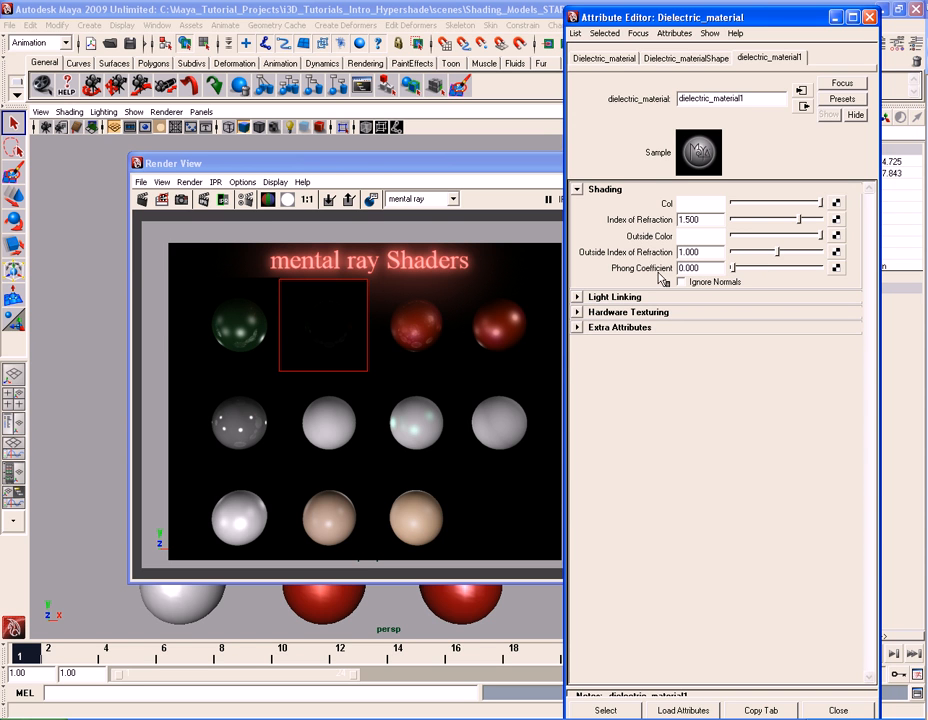
Raise dielectric_material1's Phong Coefficient to 70.248, check both refraction index values and close the attributes.
{"action": "left_click_drag", "start_coordinate": [733, 267], "coordinate": [797, 269]}
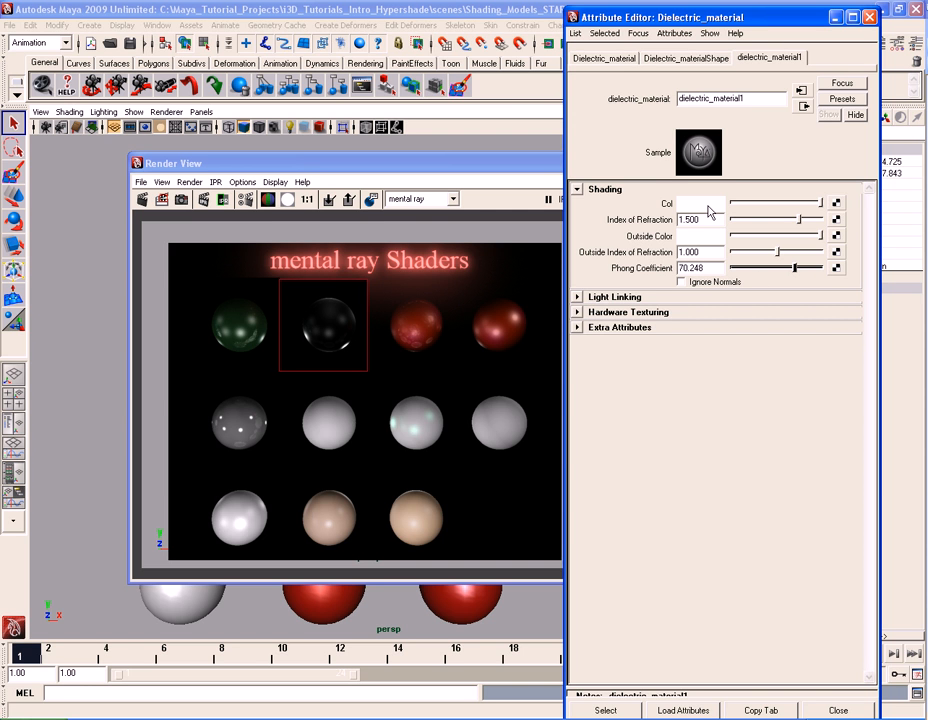
{"action": "double_click", "coordinate": [700, 219]}
{"action": "double_click", "coordinate": [708, 253]}
{"action": "left_click", "coordinate": [708, 253]}
{"action": "left_click", "coordinate": [870, 17]}
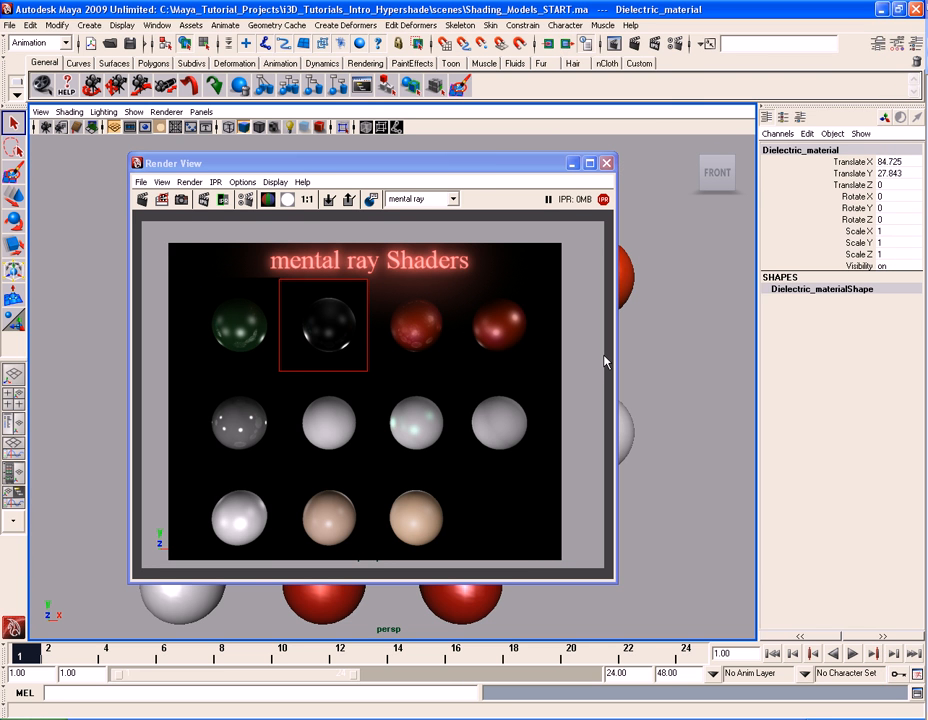
Select the mi_car_paint_phen sphere, limit the IPR region to it and show the mi_car_paint_phen1 attributes.
{"action": "left_click_drag", "start_coordinate": [493, 162], "coordinate": [405, 289]}
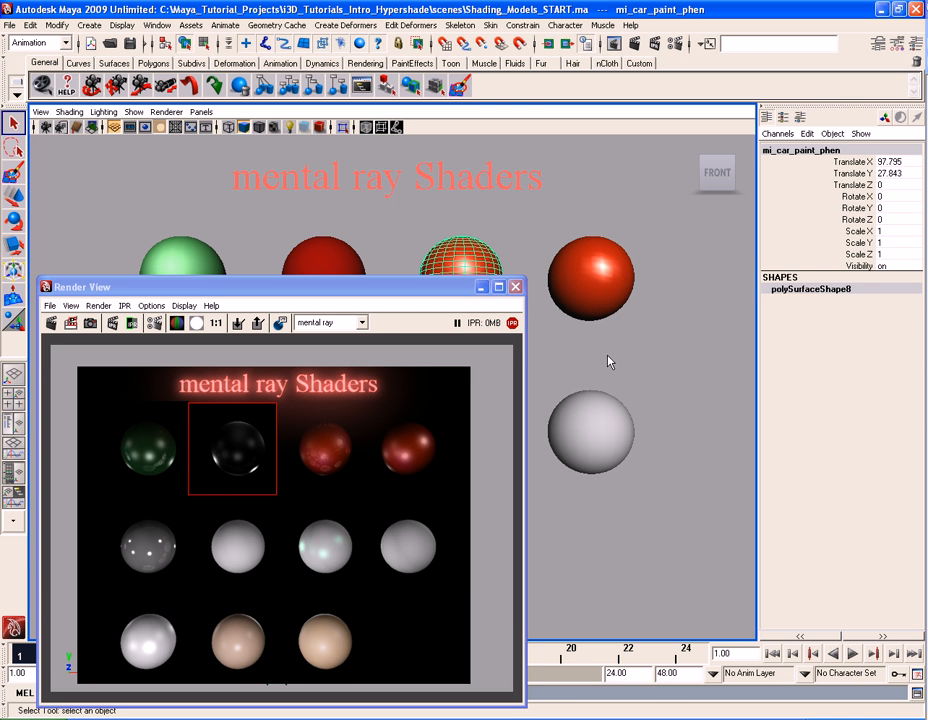
{"action": "left_click_drag", "start_coordinate": [385, 290], "coordinate": [388, 202]}
{"action": "left_click_drag", "start_coordinate": [293, 327], "coordinate": [369, 412]}
{"action": "key", "text": "ctrl+a"}
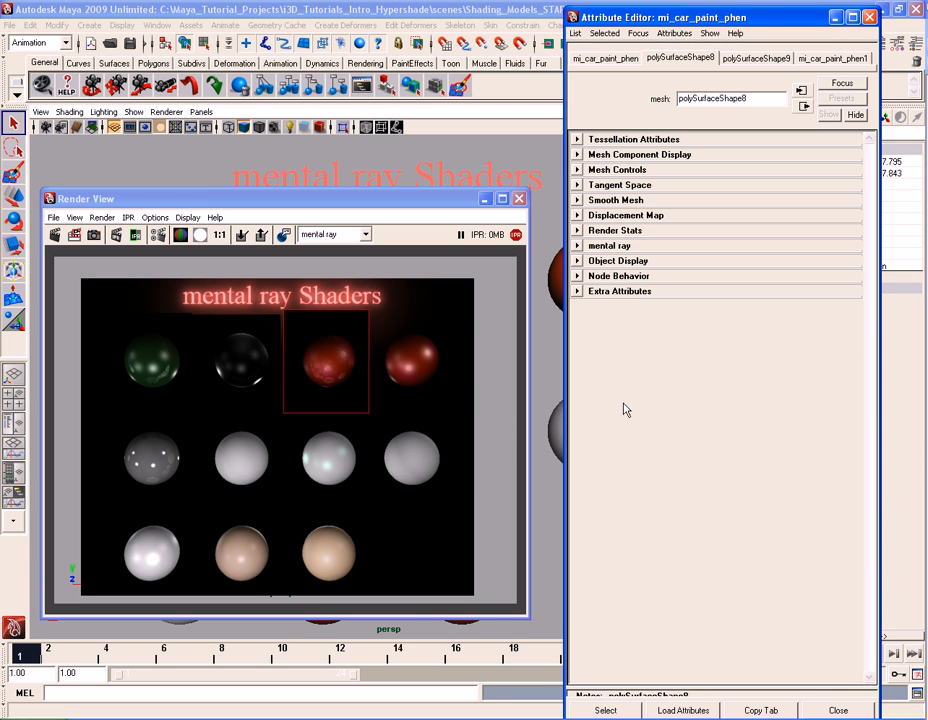
{"action": "left_click", "coordinate": [820, 58]}
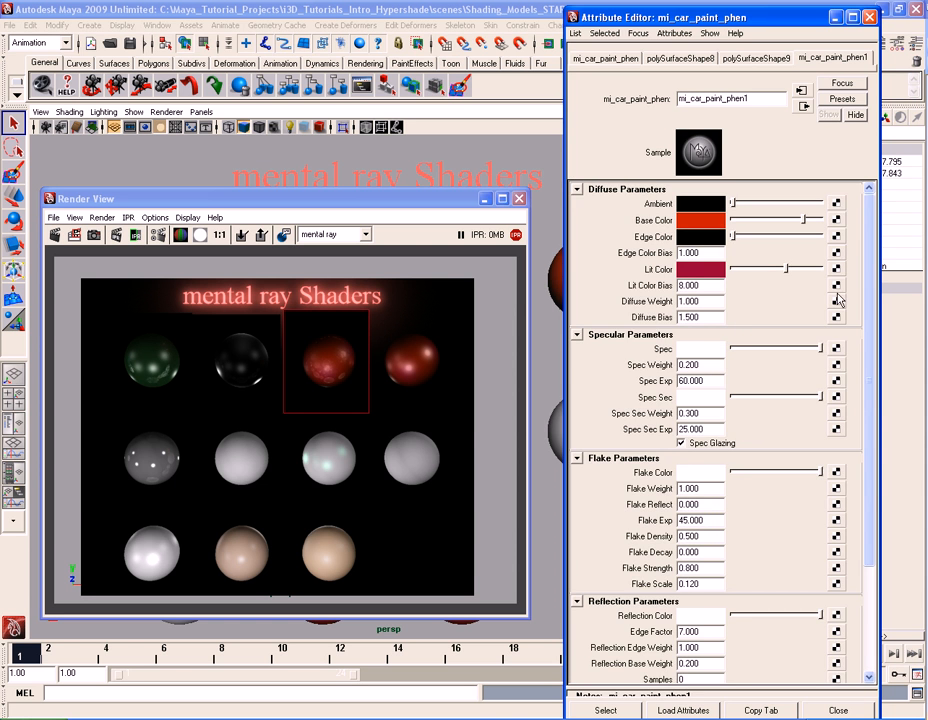
Review mi_car_paint_phen1's parameter groups, darkening its Base Color and raising its Ambient color to light grey.
{"action": "mouse_move", "coordinate": [874, 265]}
{"action": "left_mouse_down"}
{"action": "mouse_move", "coordinate": [873, 417]}
{"action": "mouse_move", "coordinate": [871, 250]}
{"action": "left_mouse_up"}
{"action": "left_click_drag", "start_coordinate": [867, 294], "coordinate": [872, 265]}
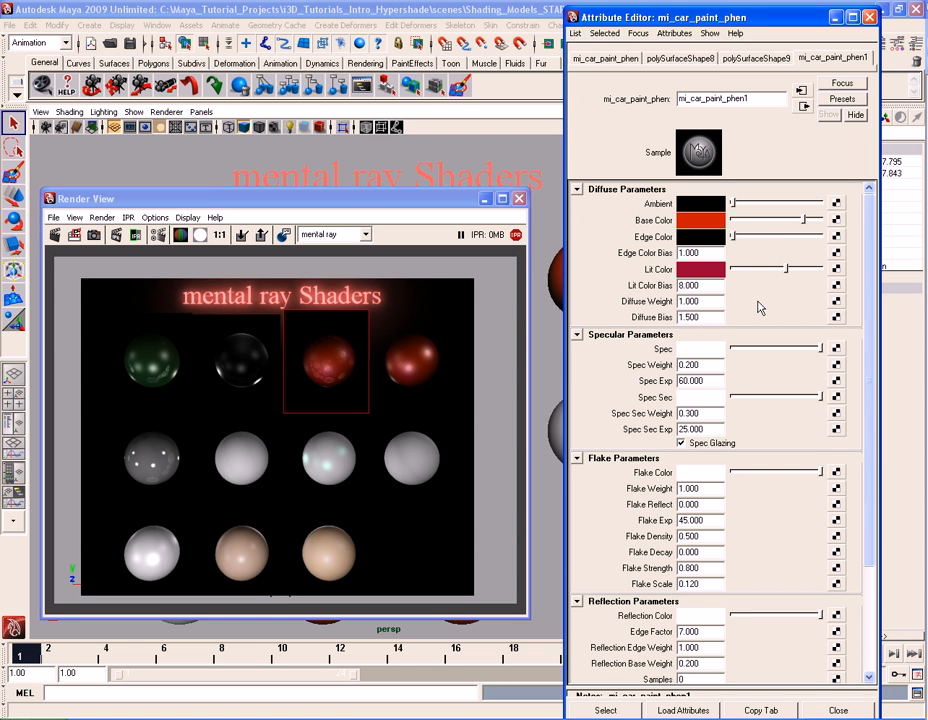
{"action": "mouse_move", "coordinate": [803, 219]}
{"action": "left_mouse_down"}
{"action": "mouse_move", "coordinate": [760, 222]}
{"action": "mouse_move", "coordinate": [783, 220]}
{"action": "mouse_move", "coordinate": [744, 207]}
{"action": "mouse_move", "coordinate": [795, 208]}
{"action": "left_mouse_up"}
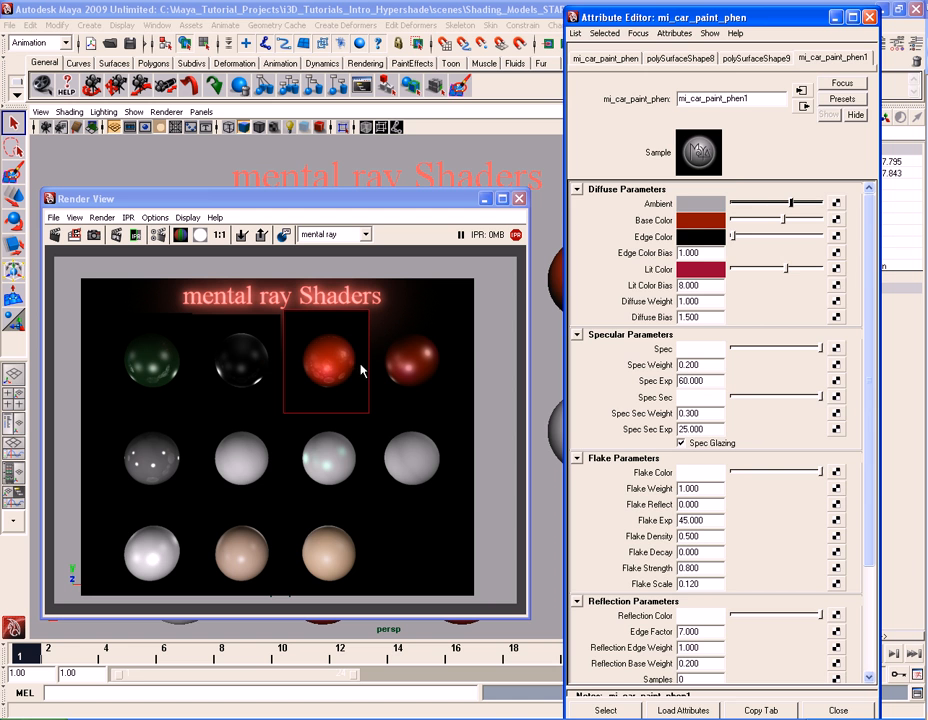
{"action": "left_click_drag", "start_coordinate": [870, 265], "coordinate": [868, 395]}
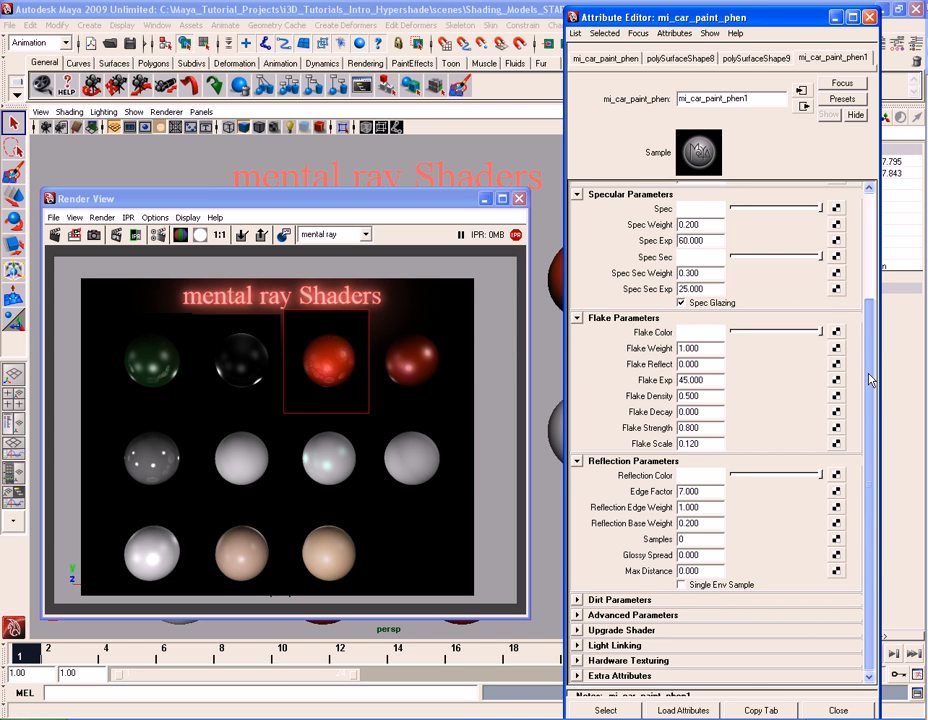
{"action": "mouse_move", "coordinate": [869, 374]}
{"action": "left_mouse_down"}
{"action": "mouse_move", "coordinate": [871, 292]}
{"action": "mouse_move", "coordinate": [870, 394]}
{"action": "left_mouse_up"}
{"action": "mouse_move", "coordinate": [870, 400]}
{"action": "left_mouse_down"}
{"action": "mouse_move", "coordinate": [872, 254]}
{"action": "mouse_move", "coordinate": [876, 394]}
{"action": "left_mouse_up"}
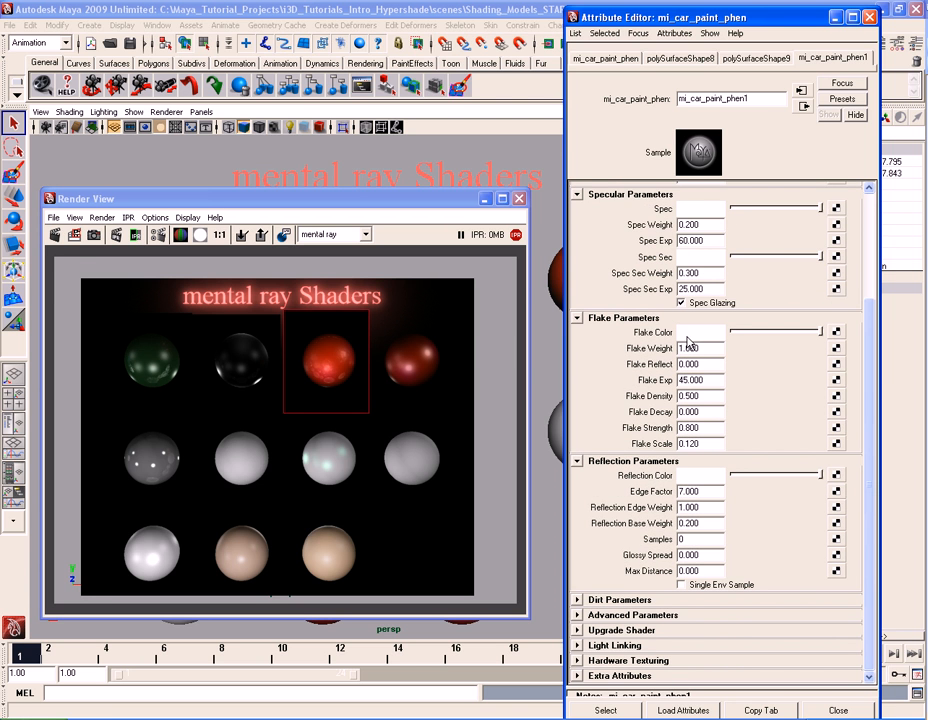
Frame the car paint sphere in the perspective view and IPR-render a region around the whole sphere.
{"action": "left_click", "coordinate": [520, 202]}
{"action": "left_click", "coordinate": [870, 19]}
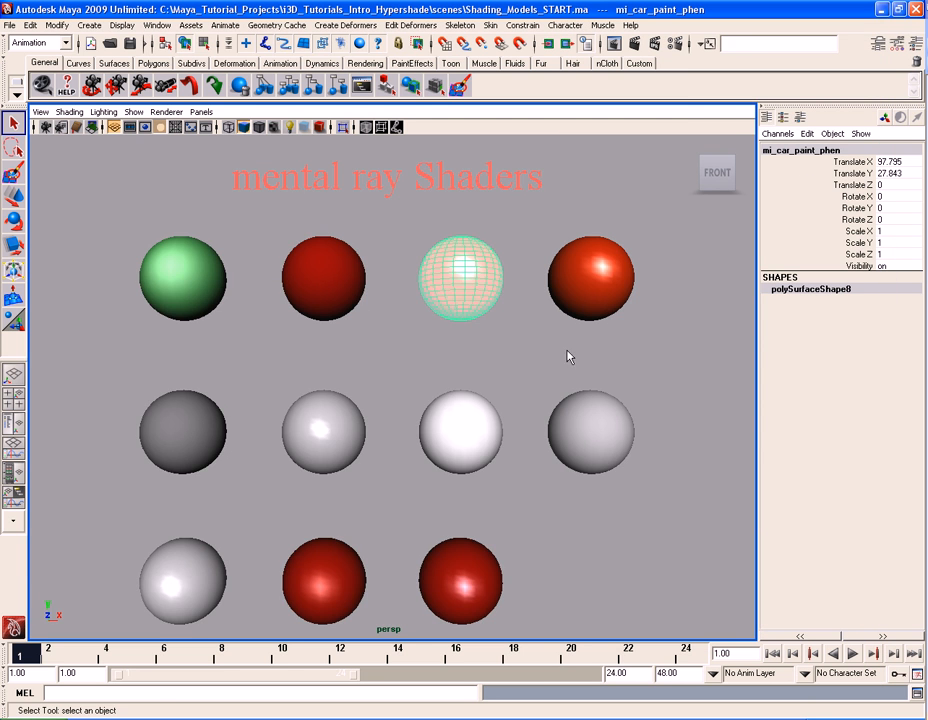
{"action": "key", "text": "f"}
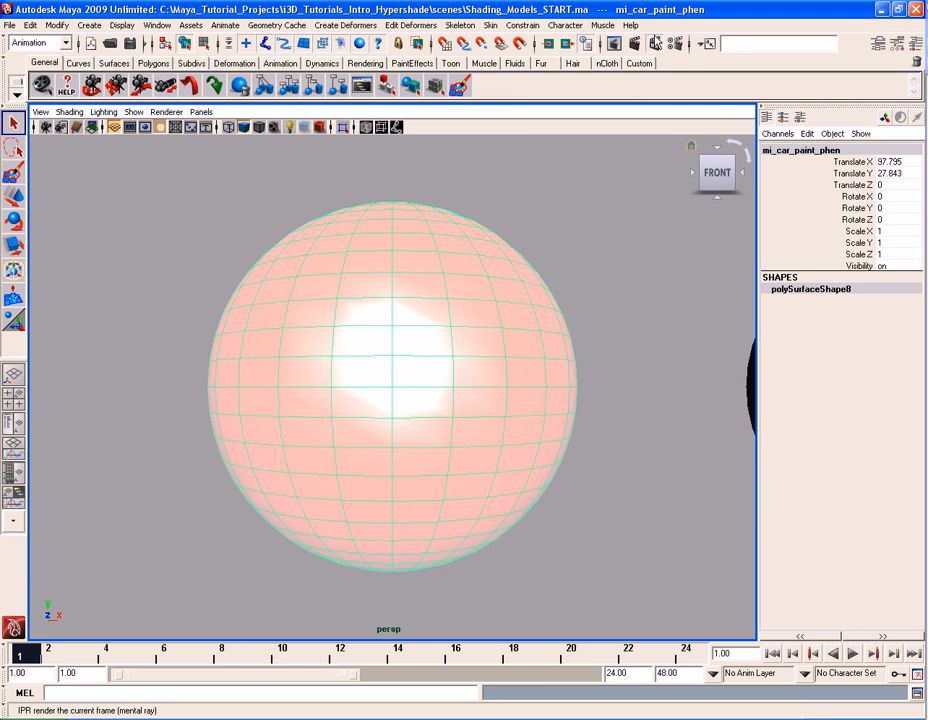
{"action": "left_click", "coordinate": [654, 43]}
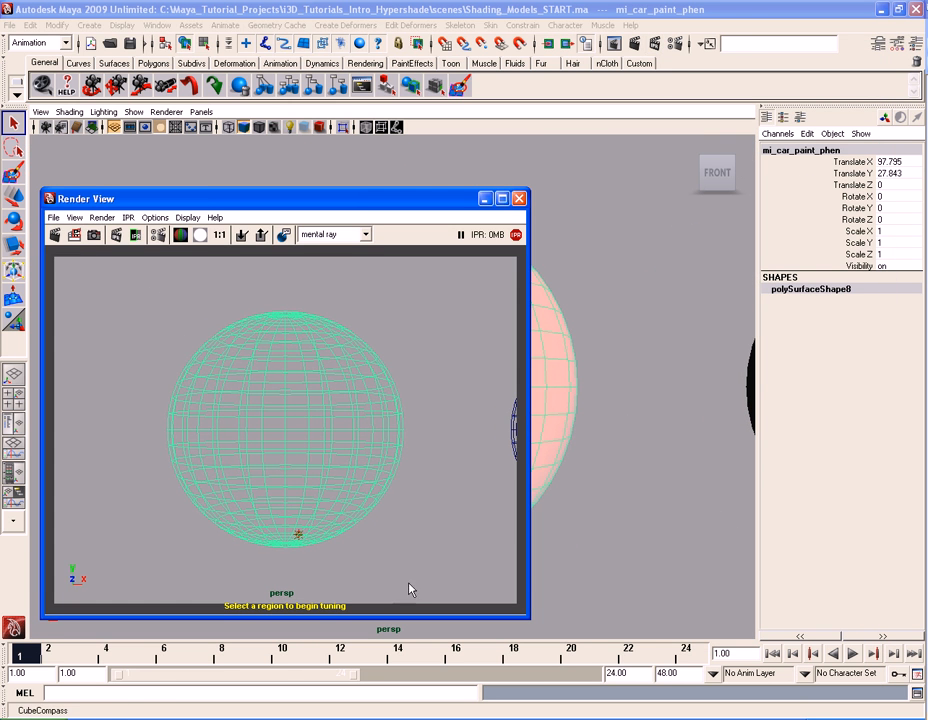
{"action": "left_click_drag", "start_coordinate": [139, 296], "coordinate": [413, 570]}
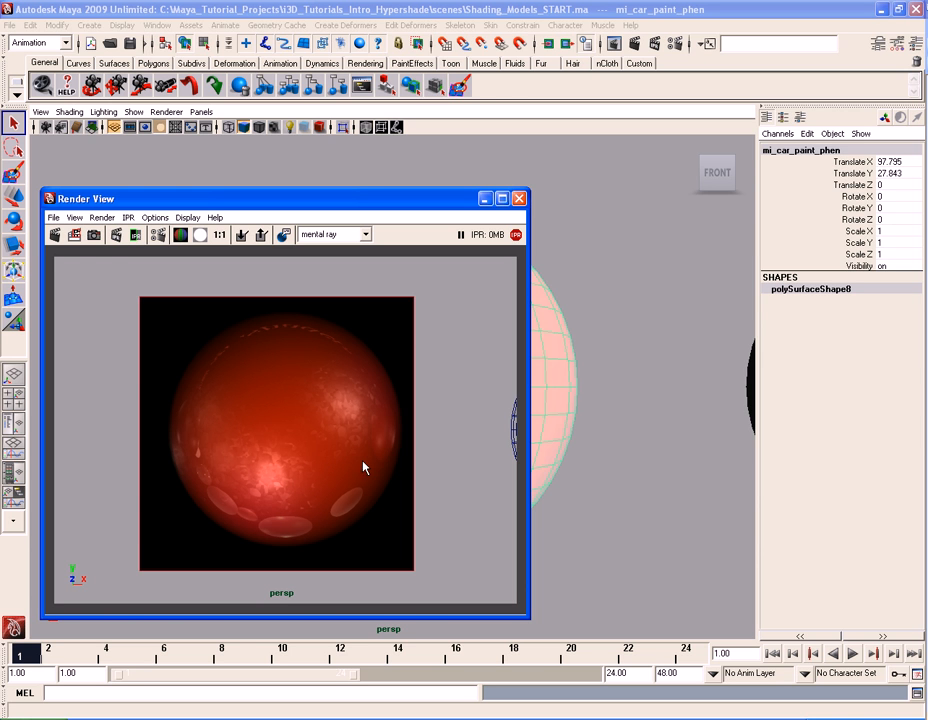
Show the mi_car_paint_phen1 flake parameters, try a mid-grey Flake Color and restore it to white.
{"action": "left_click", "coordinate": [587, 462]}
{"action": "key", "text": "ctrl+a"}
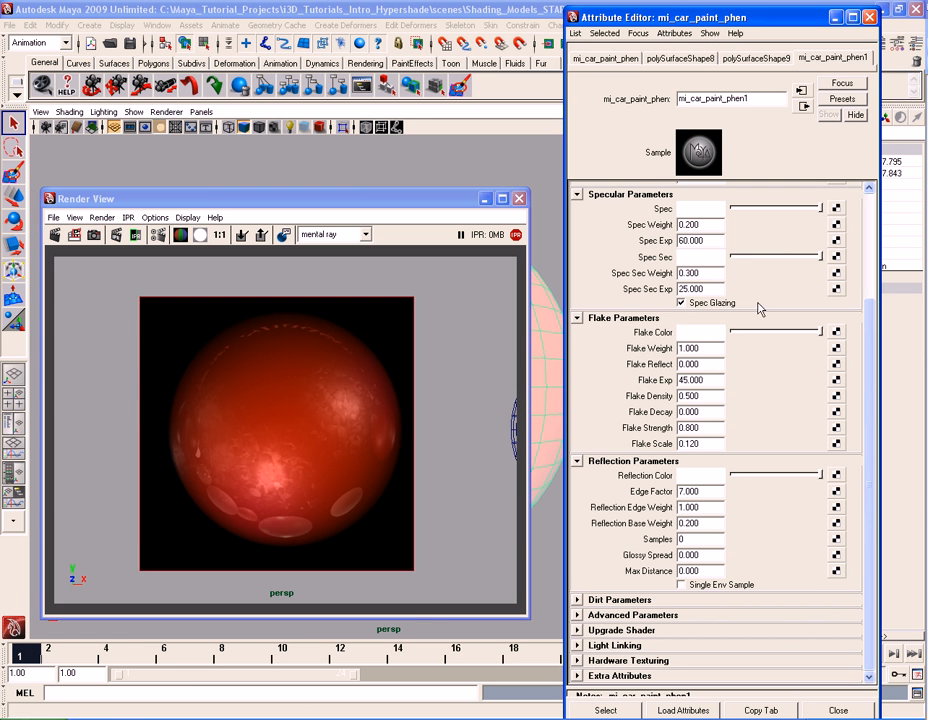
{"action": "scroll", "coordinate": [617, 365], "scroll_direction": "up", "scroll_amount": 1}
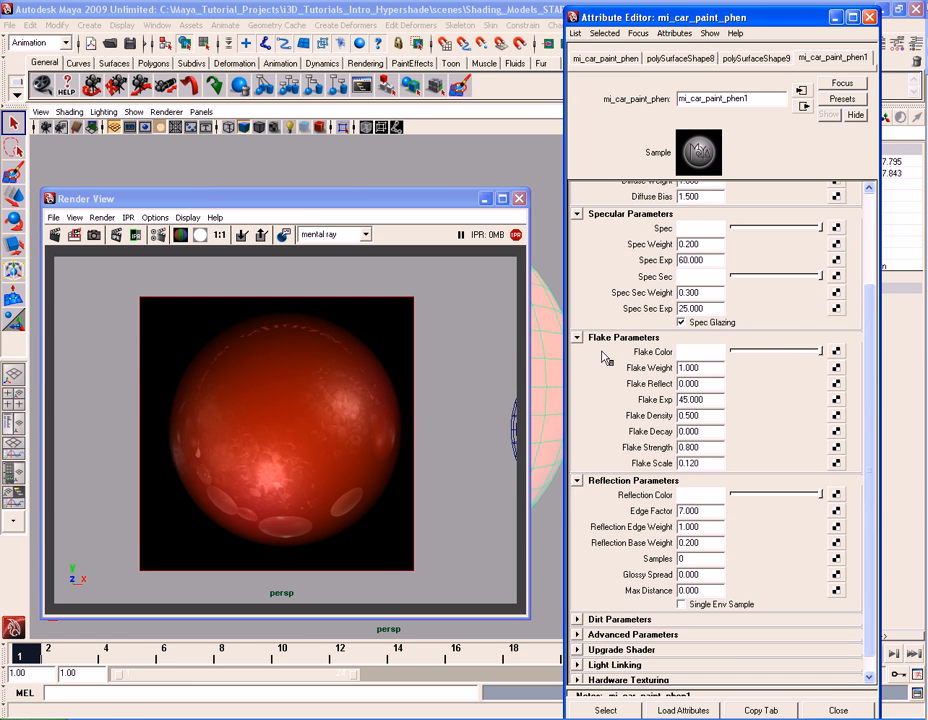
{"action": "left_click", "coordinate": [776, 352]}
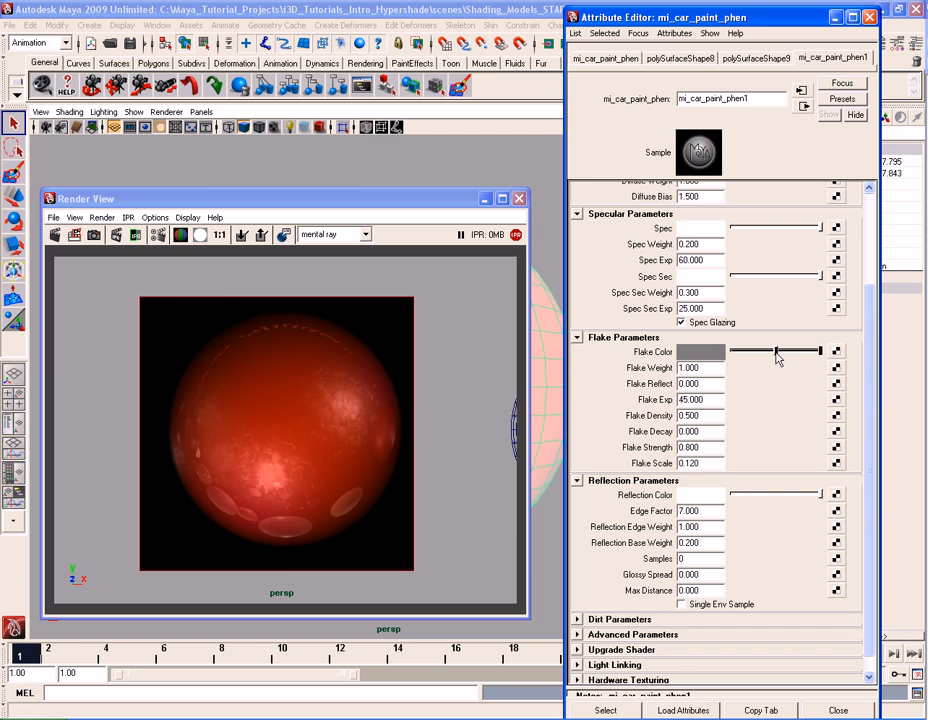
{"action": "left_click", "coordinate": [823, 352]}
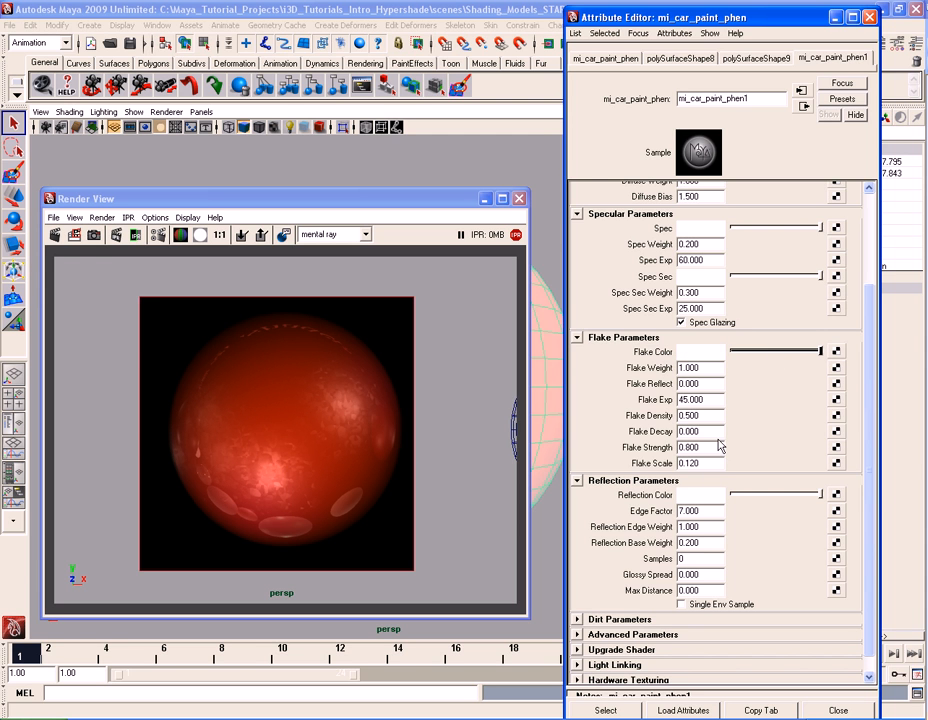
Set mi_car_paint_phen1's Flake Density to 1.420 and Flake Scale to 0.080.
{"action": "double_click", "coordinate": [709, 418]}
{"action": "type", "text": "1.420"}
{"action": "key", "text": "Return"}
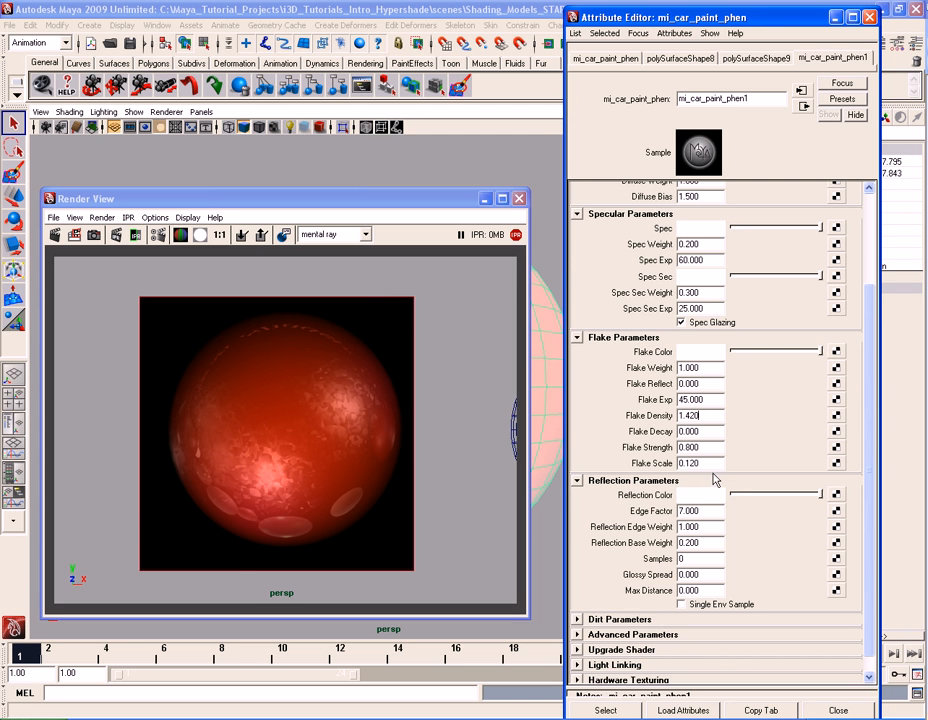
{"action": "double_click", "coordinate": [709, 463]}
{"action": "type", "text": "-0.350"}
{"action": "key", "text": "Return"}
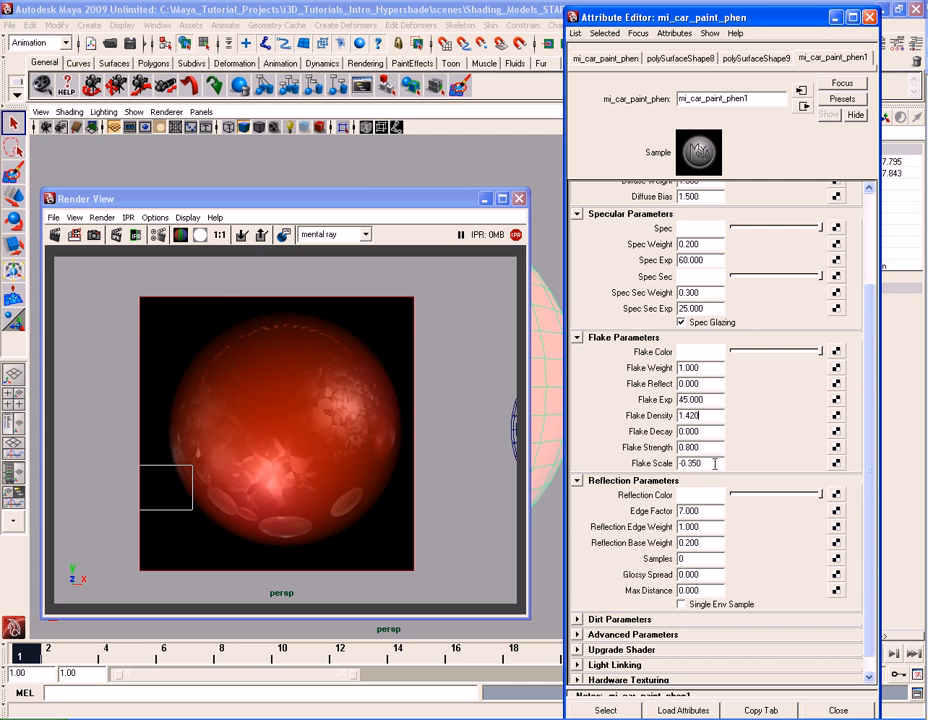
{"action": "left_click_drag", "start_coordinate": [715, 463], "coordinate": [709, 463], "text": "ctrl"}
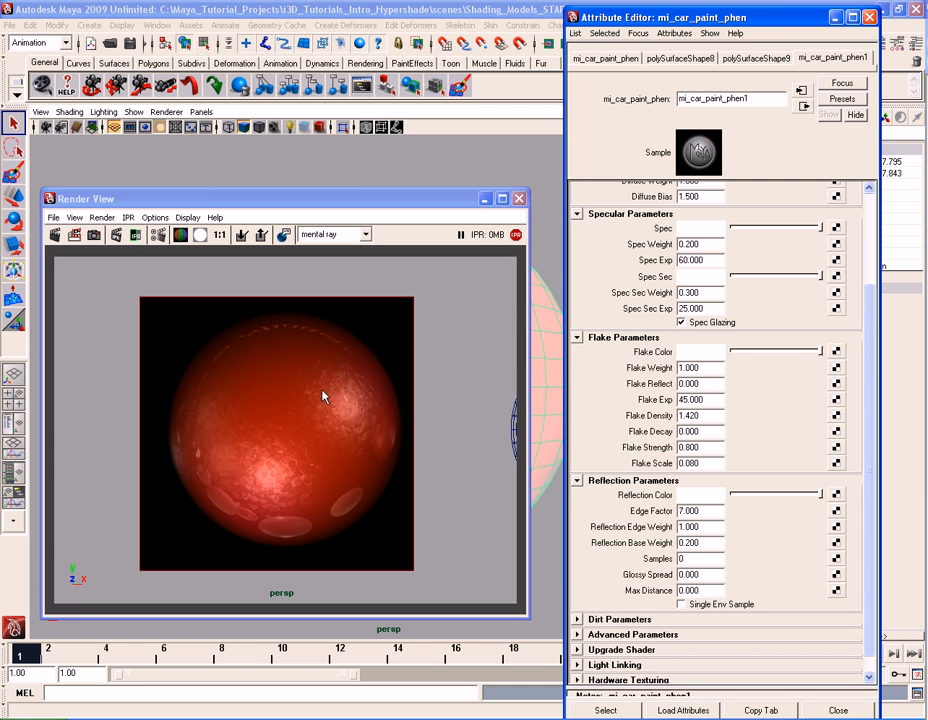
Review the car paint's Flake Strength and its reflection, specular and diffuse parameters, and close the attributes.
{"action": "left_click", "coordinate": [714, 447]}
{"action": "scroll", "coordinate": [855, 416], "scroll_direction": "down", "scroll_amount": 1}
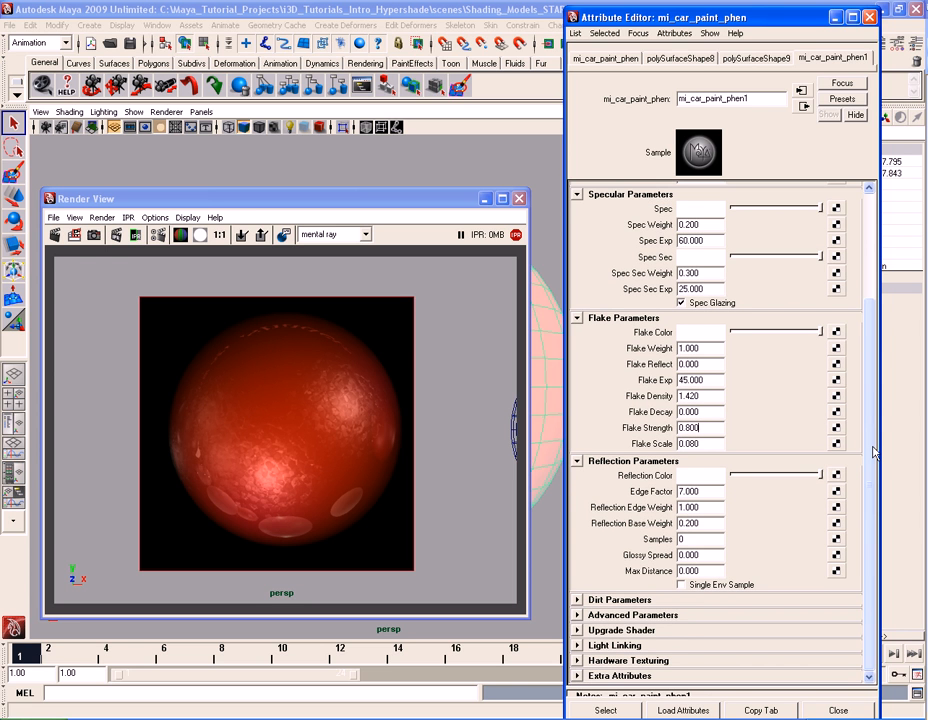
{"action": "scroll", "coordinate": [871, 430], "scroll_direction": "up", "scroll_amount": 2}
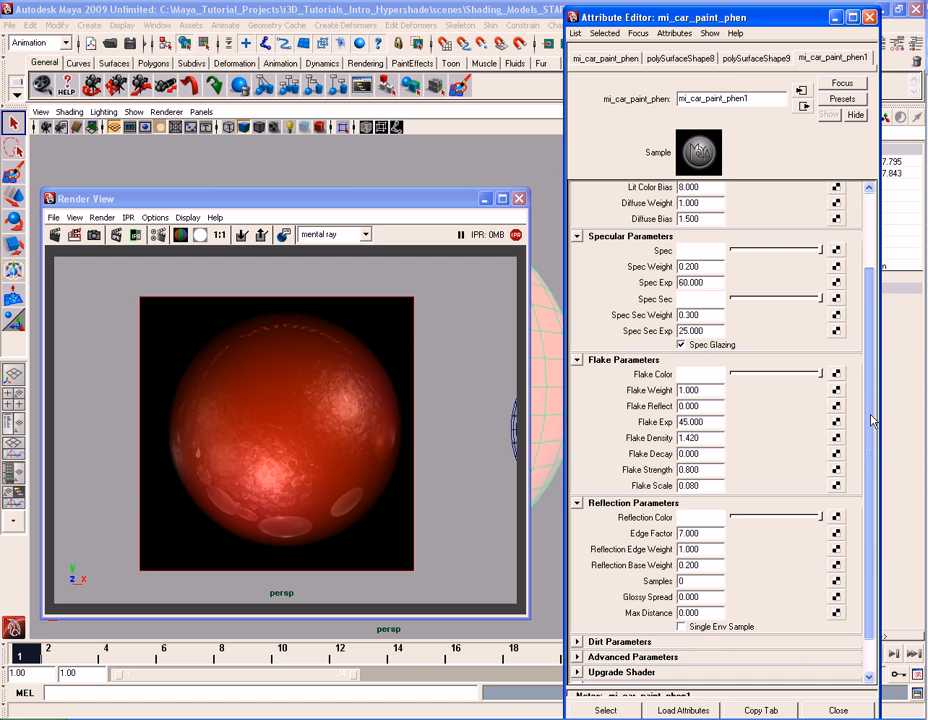
{"action": "scroll", "coordinate": [871, 417], "scroll_direction": "up", "scroll_amount": 1}
{"action": "scroll", "coordinate": [871, 413], "scroll_direction": "up", "scroll_amount": 4}
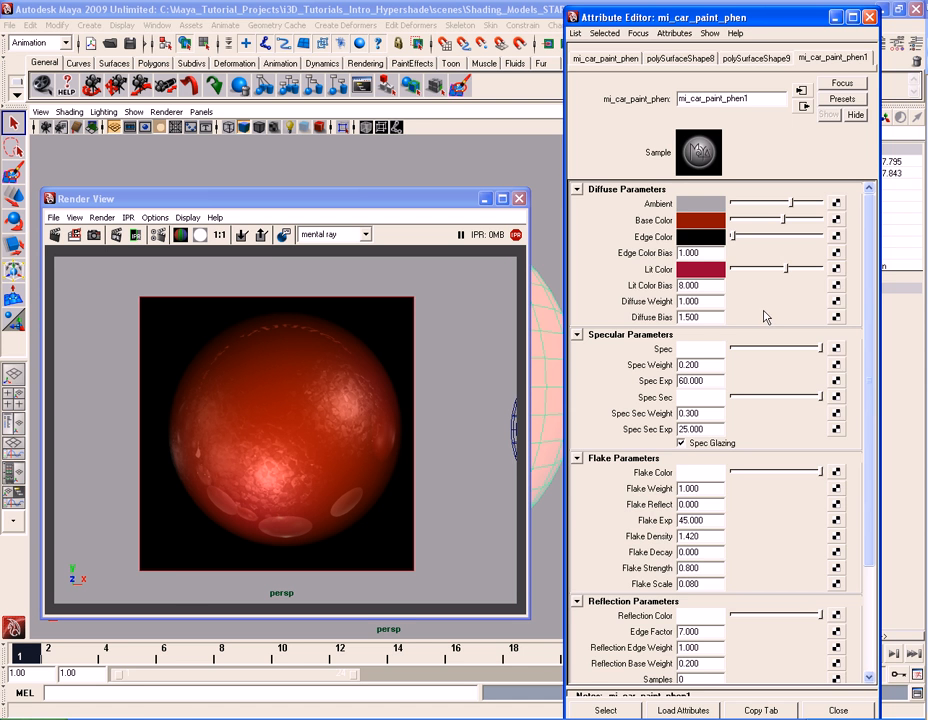
{"action": "left_click", "coordinate": [870, 18]}
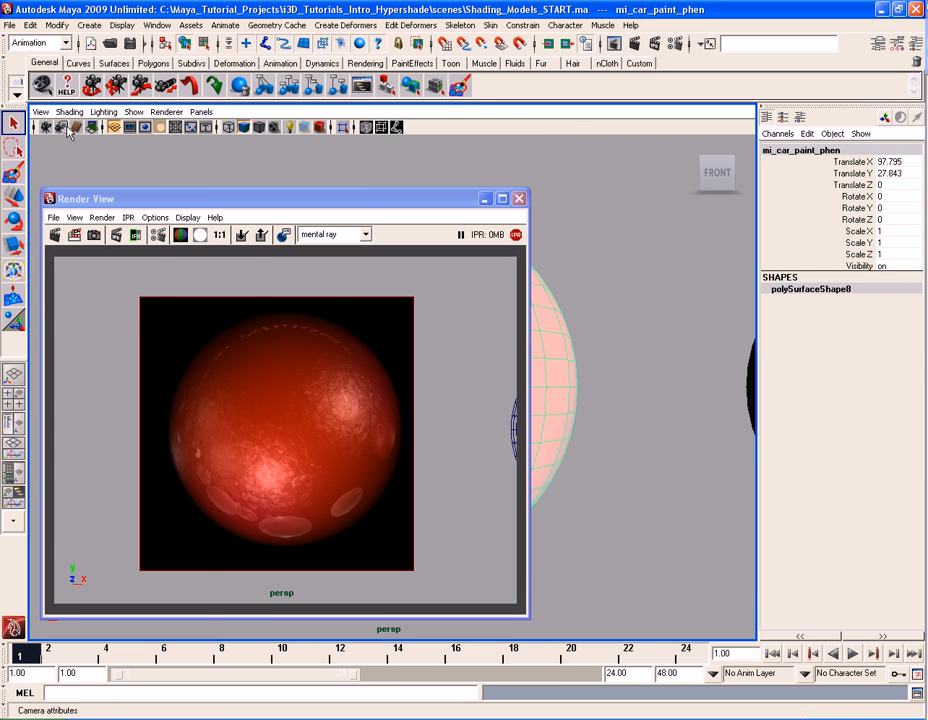
Recall the mental_ray_Shaders camera bookmark and limit the IPR region to the dark red metallic paint sphere.
{"action": "left_click", "coordinate": [40, 112]}
{"action": "mouse_move", "coordinate": [93, 258]}
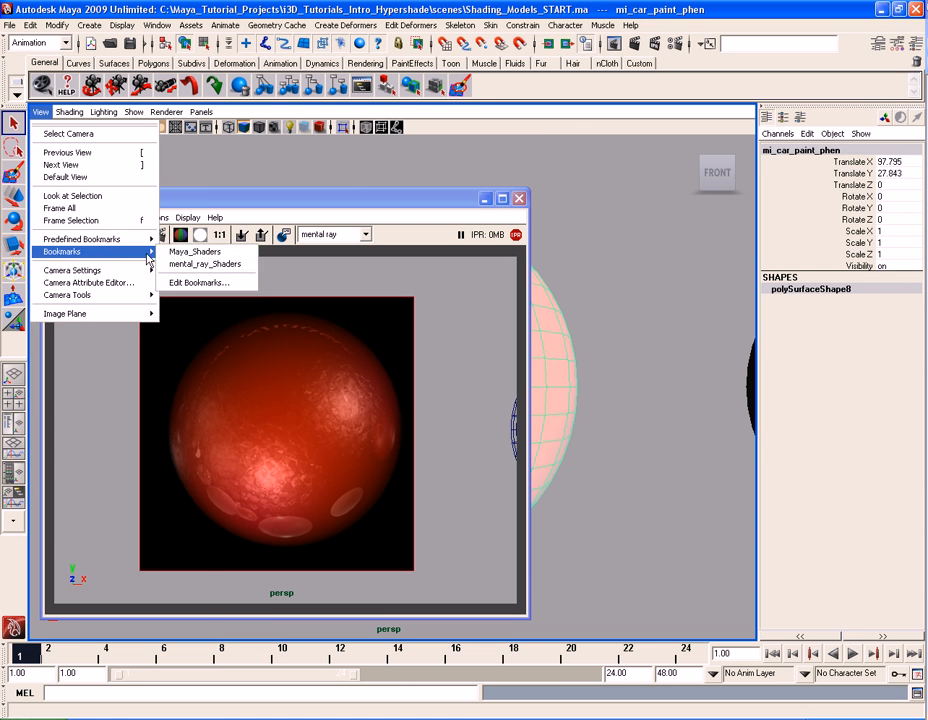
{"action": "left_click", "coordinate": [205, 264]}
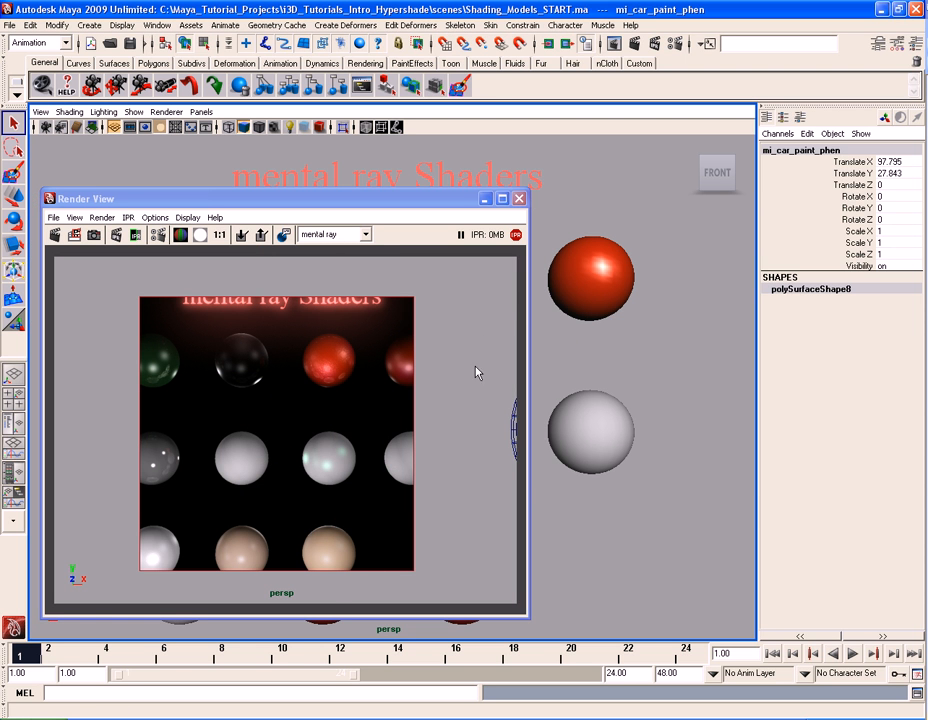
{"action": "left_click_drag", "start_coordinate": [375, 328], "coordinate": [457, 400]}
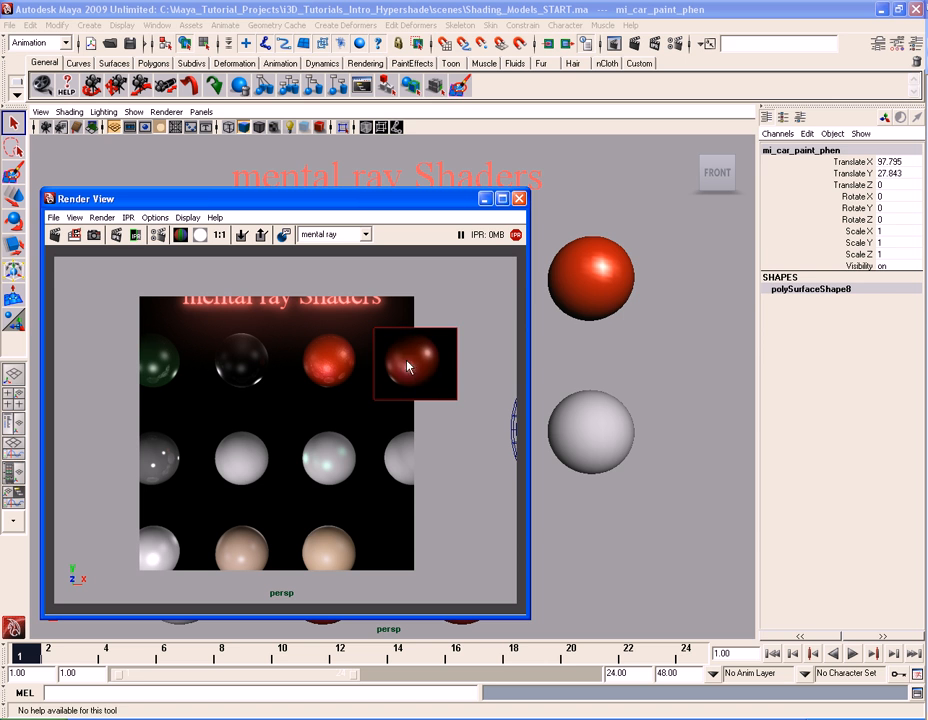
Select the mi_metallic_paint sphere, review its mi_metallic_paint1 parameters and close the attributes.
{"action": "left_click", "coordinate": [594, 290]}
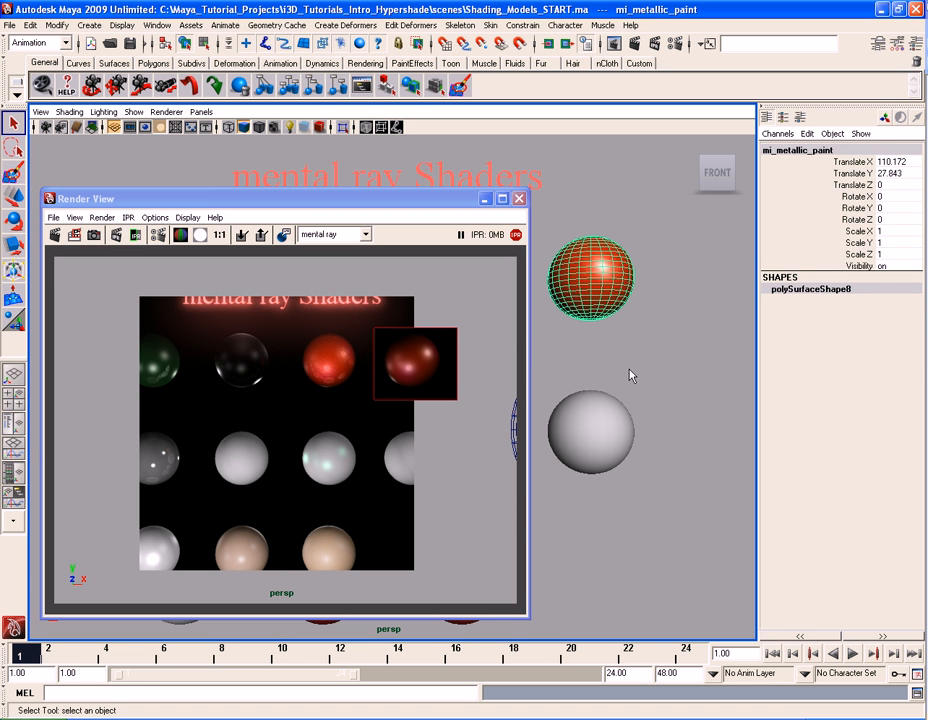
{"action": "key", "text": "ctrl+a"}
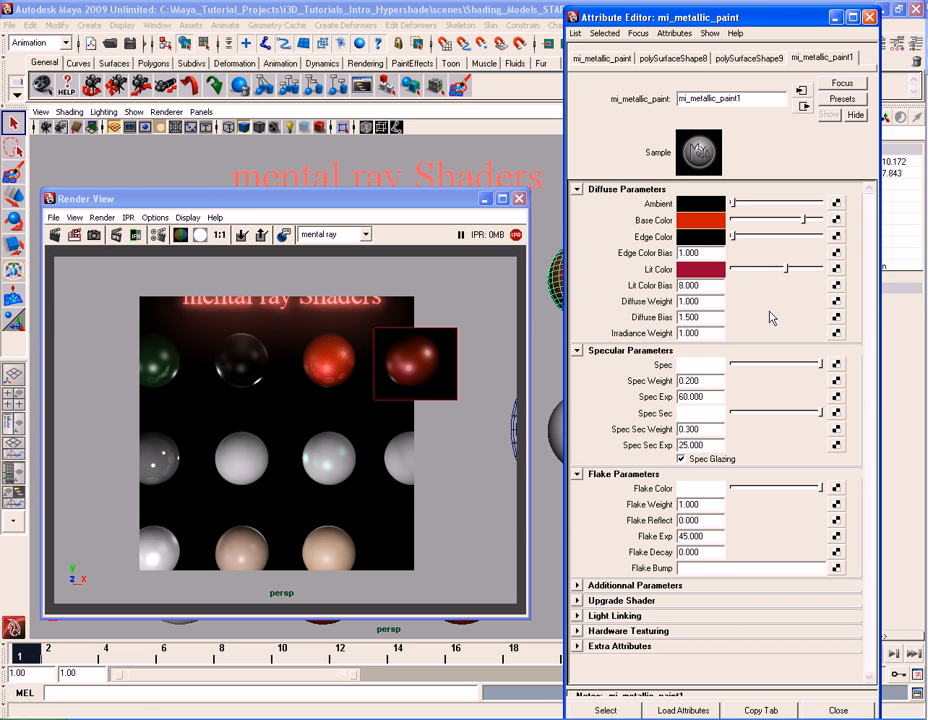
{"action": "left_click", "coordinate": [870, 18]}
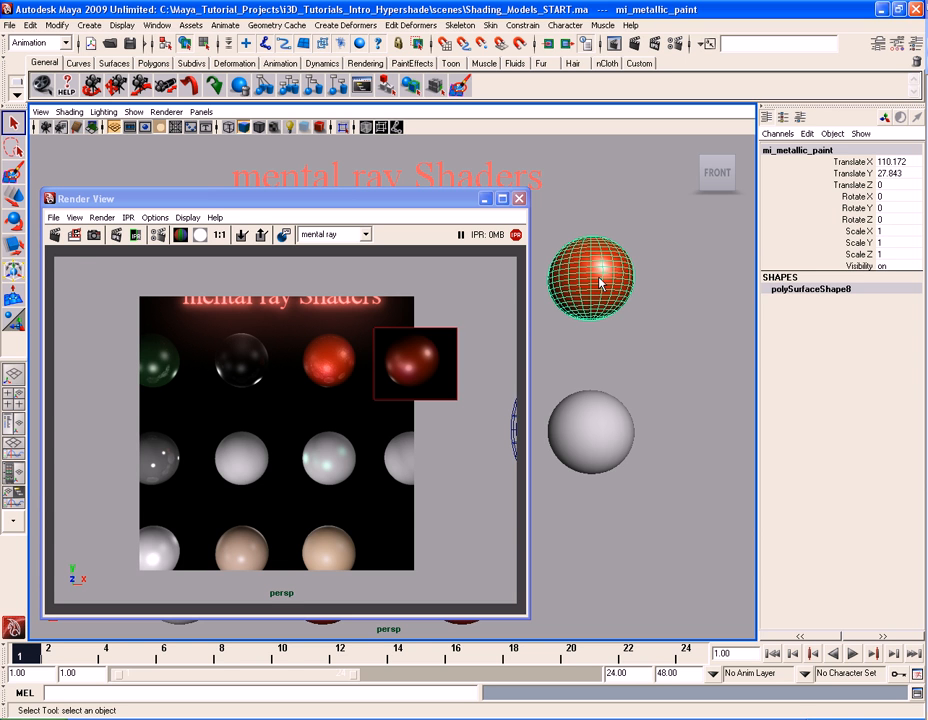
Limit the IPR region to the mia_material sphere, uncover that sphere in the perspective view and select it.
{"action": "left_click_drag", "start_coordinate": [112, 421], "coordinate": [194, 494]}
{"action": "left_click_drag", "start_coordinate": [166, 200], "coordinate": [423, 190]}
{"action": "left_click", "coordinate": [181, 447]}
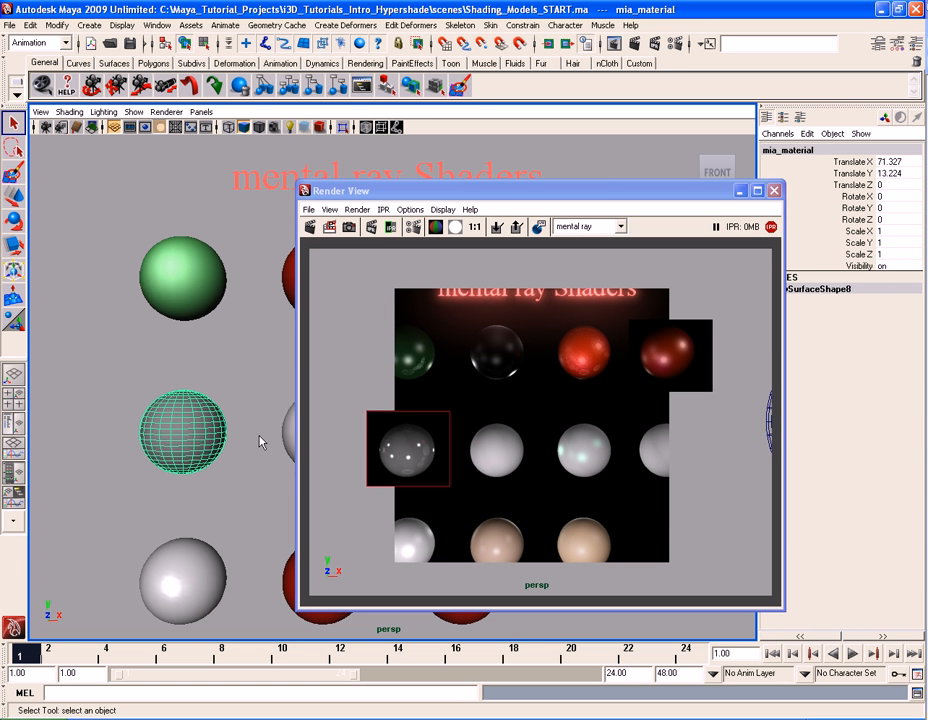
{"action": "left_click_drag", "start_coordinate": [541, 191], "coordinate": [506, 157]}
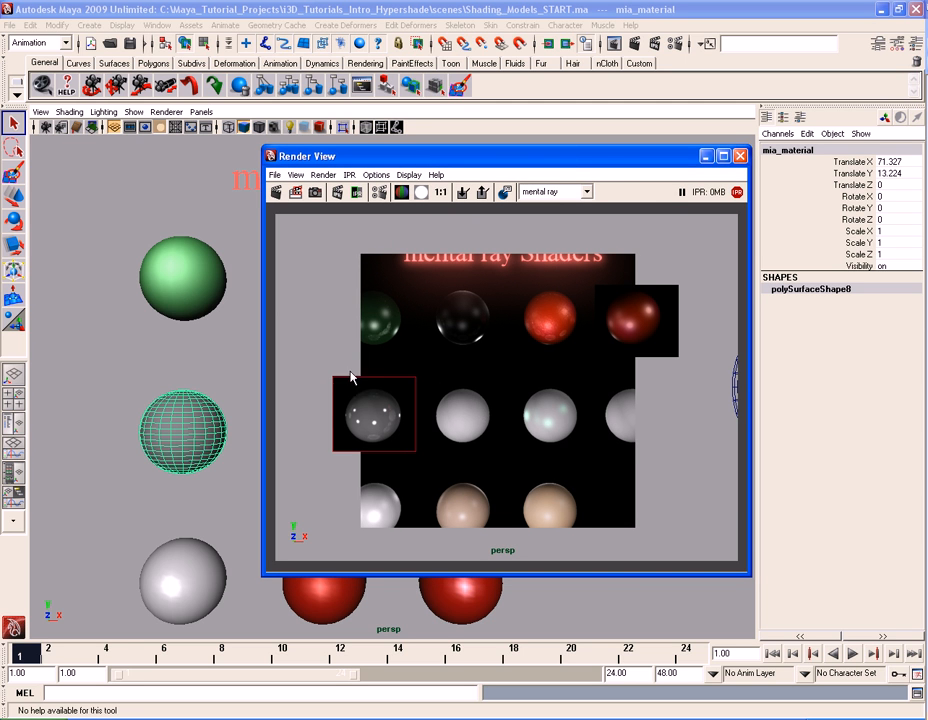
IPR-render regions around the green sphere, the black glass sphere and once more the mia_material sphere.
{"action": "left_click_drag", "start_coordinate": [328, 284], "coordinate": [412, 365]}
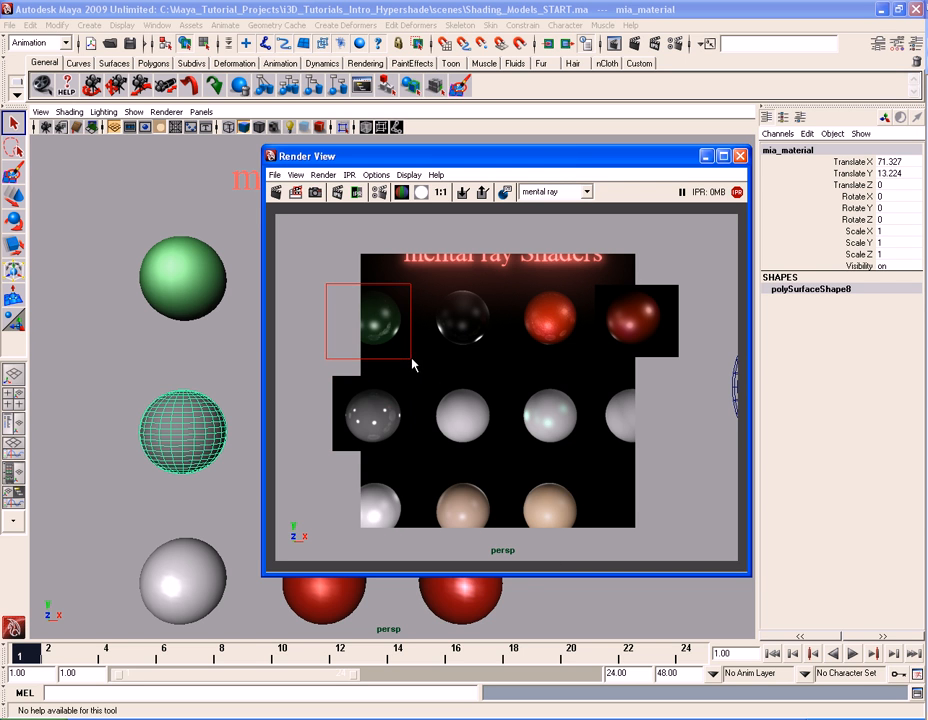
{"action": "left_click_drag", "start_coordinate": [425, 276], "coordinate": [501, 363]}
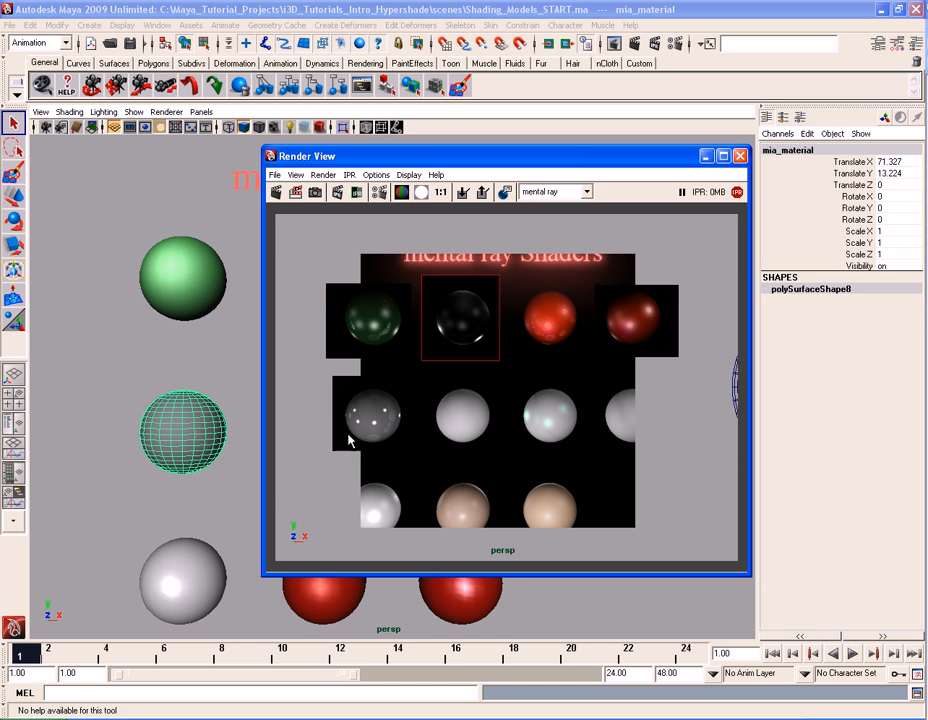
{"action": "left_click_drag", "start_coordinate": [328, 378], "coordinate": [414, 455]}
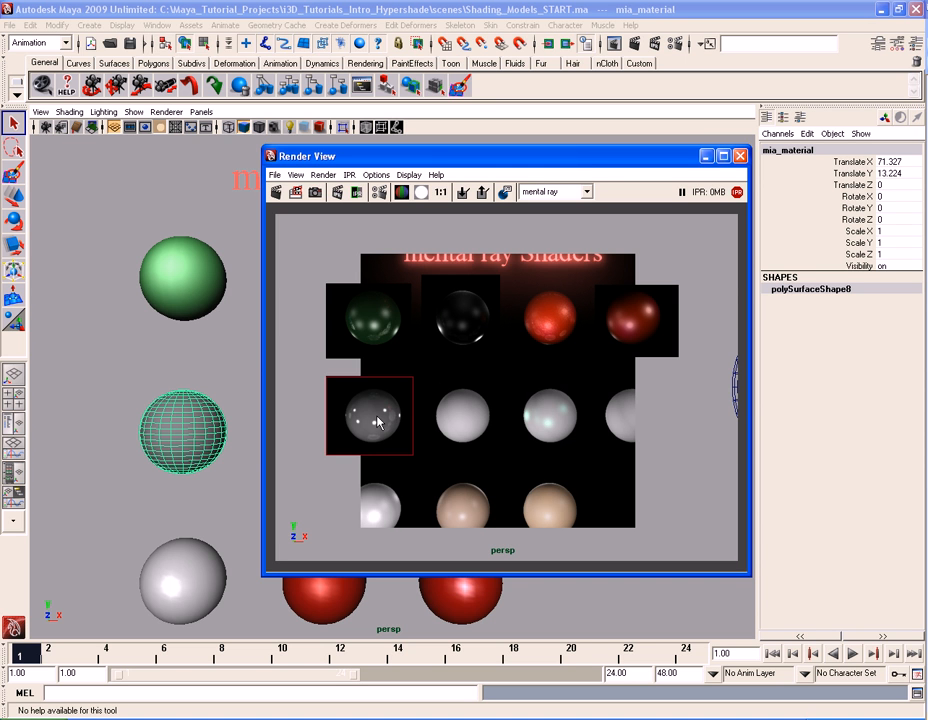
Show the mia_material1 shader attributes of the selected mia_material sphere.
{"action": "left_click", "coordinate": [229, 444]}
{"action": "key", "text": "ctrl+a"}
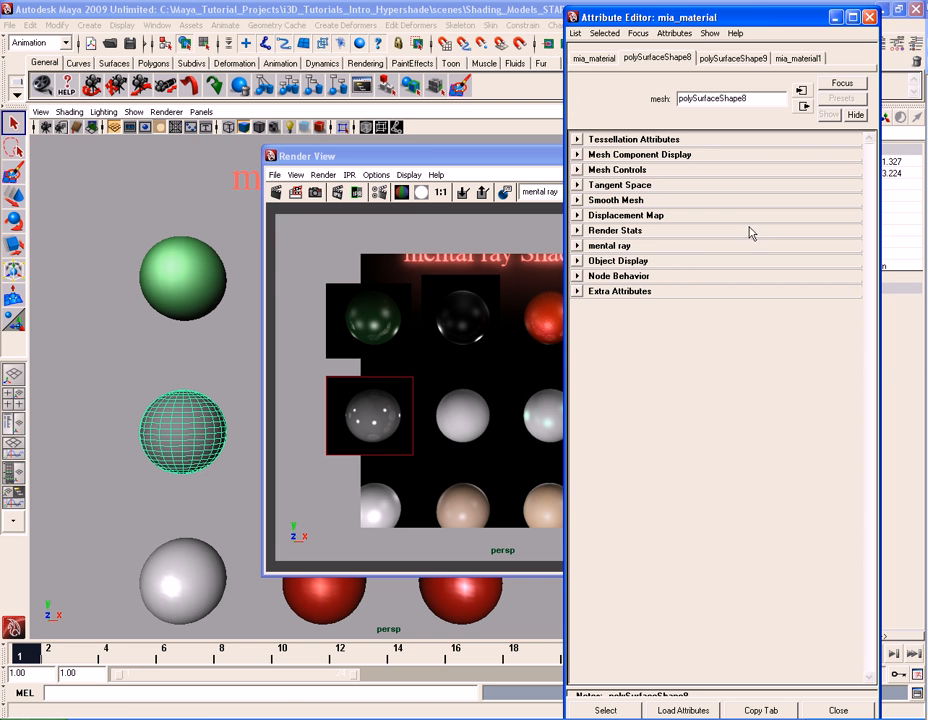
{"action": "left_click", "coordinate": [800, 62]}
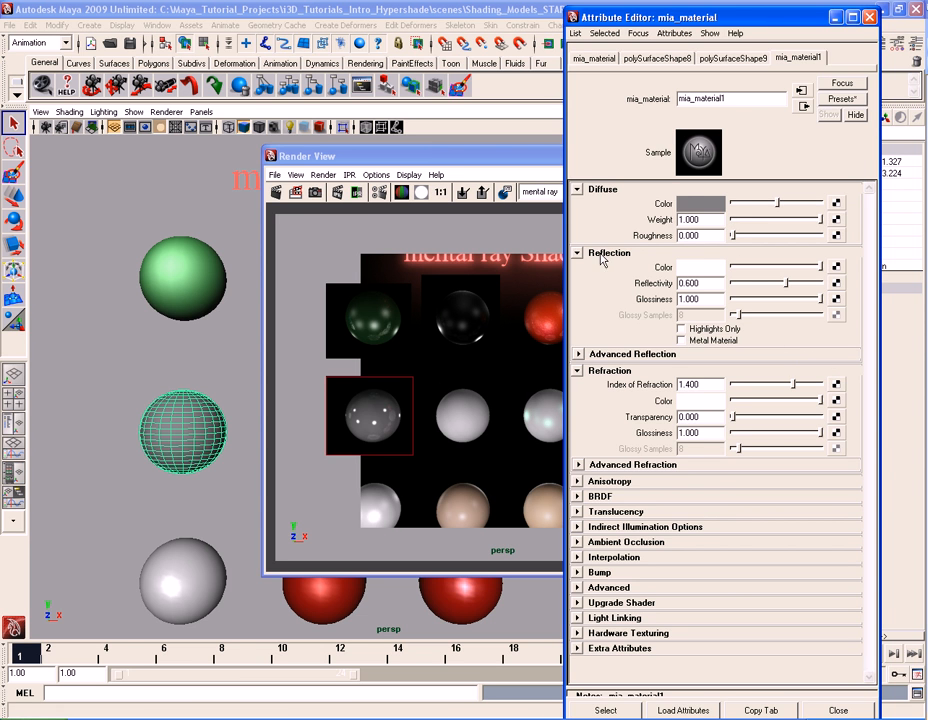
Examine mia_material1's Advanced Reflection, Advanced Refraction, Anisotropy, BRDF and Translucency groups, and close the attributes.
{"action": "left_click", "coordinate": [620, 356]}
{"action": "left_click", "coordinate": [620, 355]}
{"action": "left_click", "coordinate": [617, 466]}
{"action": "left_click", "coordinate": [617, 466]}
{"action": "left_click", "coordinate": [617, 482]}
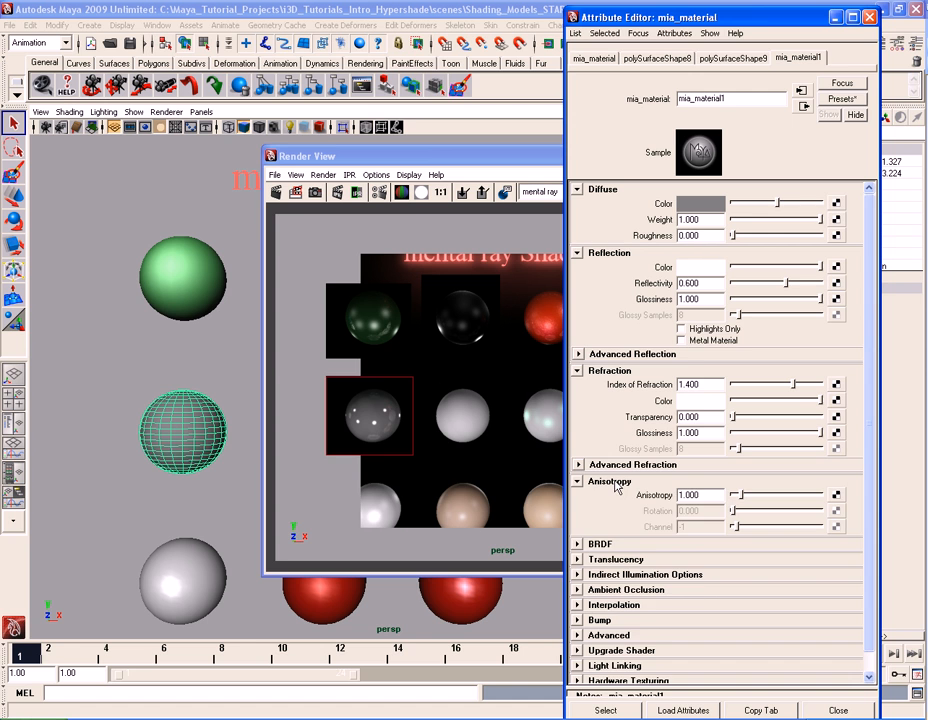
{"action": "left_click", "coordinate": [616, 483]}
{"action": "left_click", "coordinate": [603, 498]}
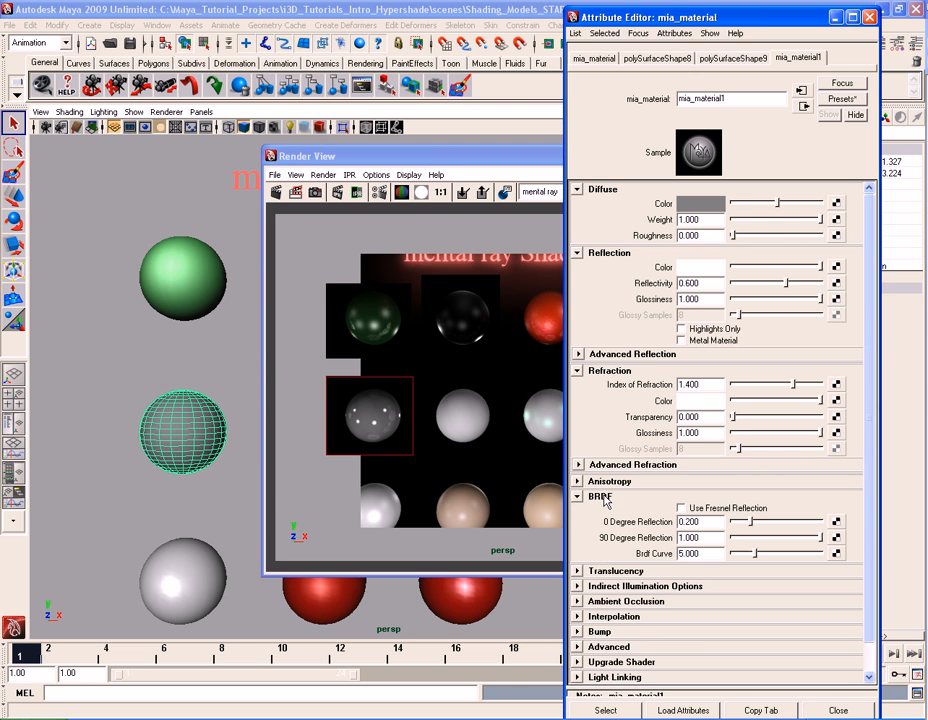
{"action": "left_click", "coordinate": [603, 497]}
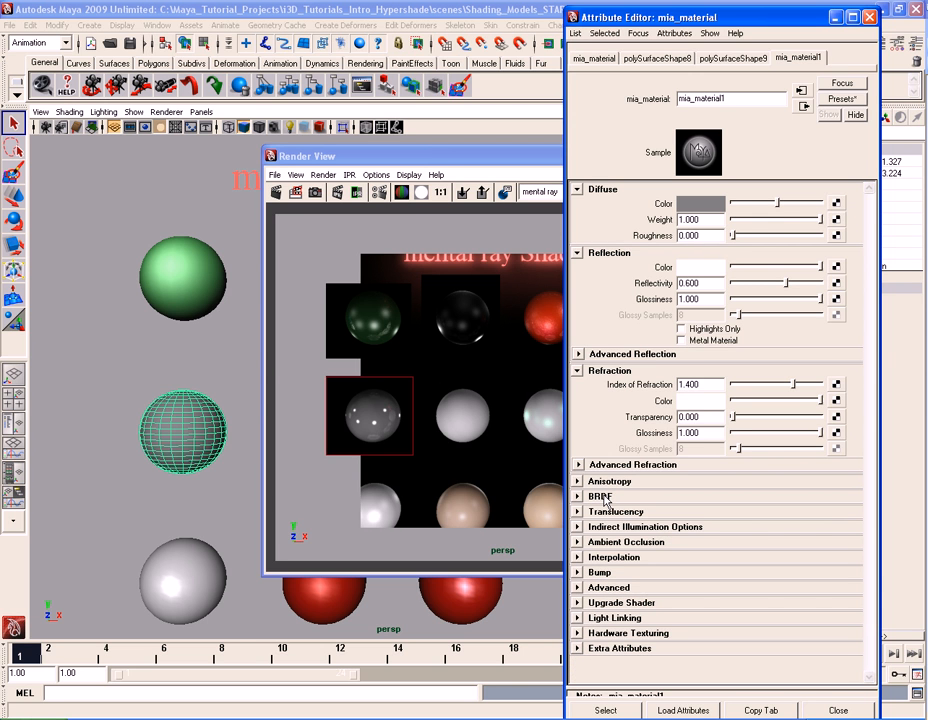
{"action": "left_click", "coordinate": [616, 511]}
{"action": "left_click", "coordinate": [620, 512]}
{"action": "left_click_drag", "start_coordinate": [756, 22], "coordinate": [748, 15]}
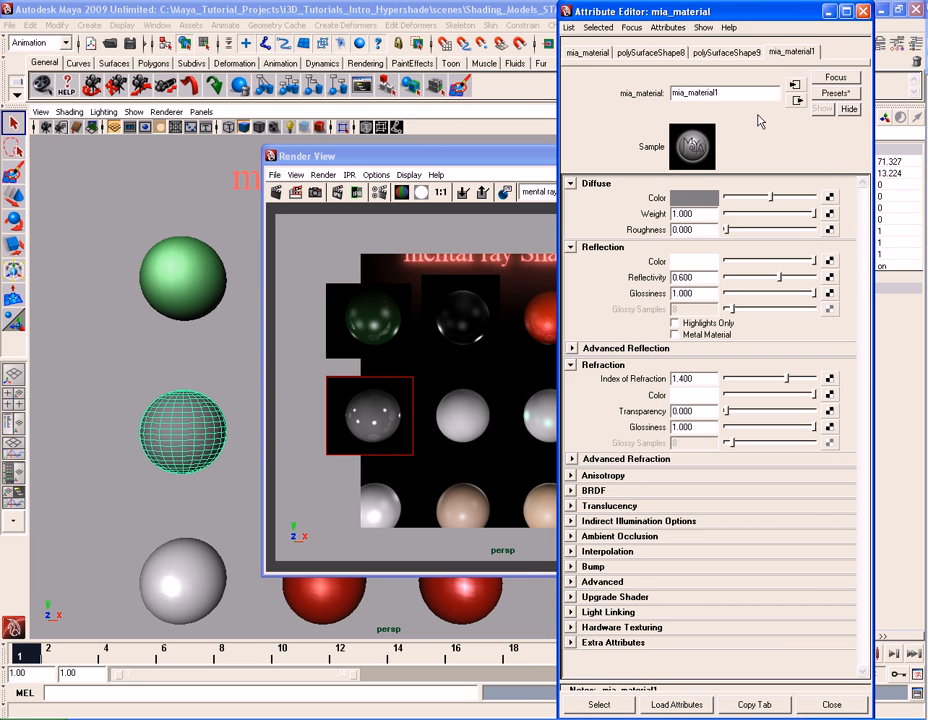
{"action": "left_click", "coordinate": [862, 11]}
{"action": "left_click", "coordinate": [630, 162]}
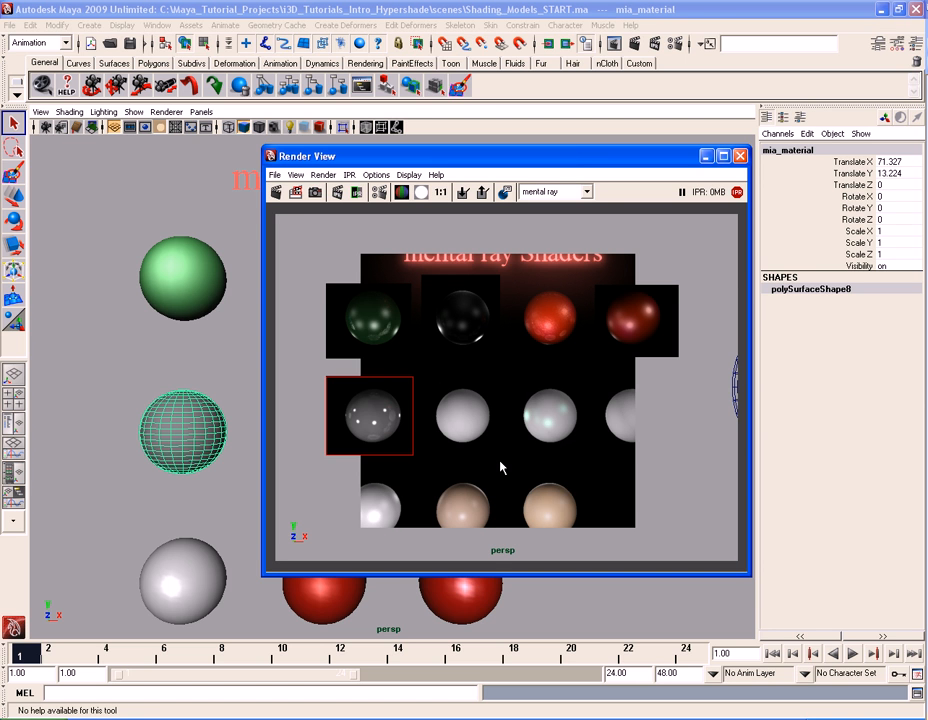
Select the mib_illum_blinn sphere behind the render window and show its mib_illum_blinn1 shader attributes.
{"action": "left_click_drag", "start_coordinate": [503, 155], "coordinate": [678, 188]}
{"action": "left_click_drag", "start_coordinate": [263, 366], "coordinate": [382, 491]}
{"action": "left_click_drag", "start_coordinate": [714, 190], "coordinate": [462, 155]}
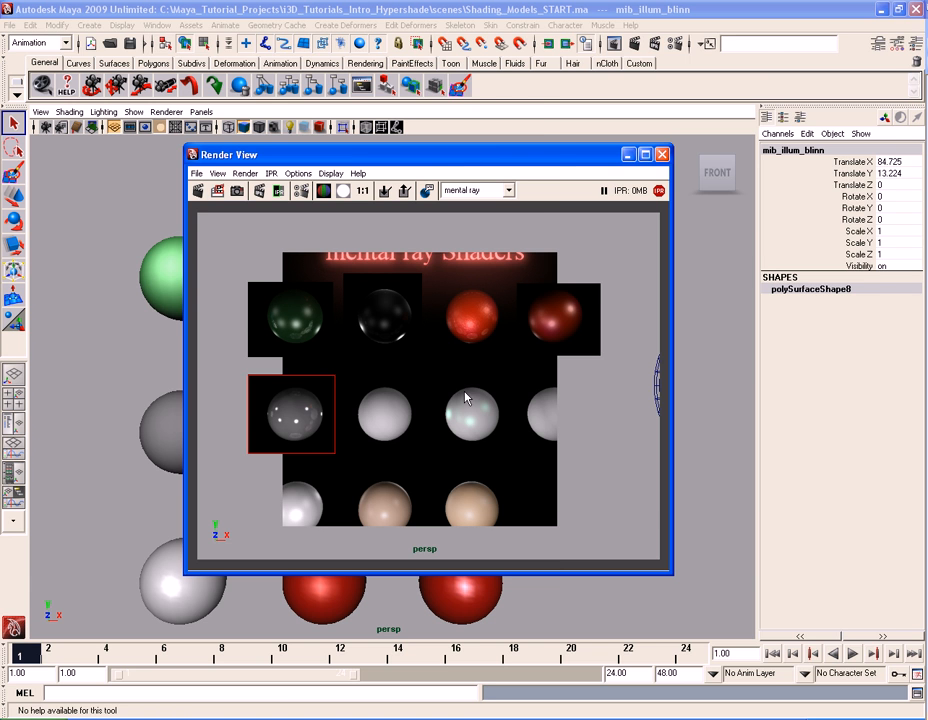
{"action": "key", "text": "ctrl+a"}
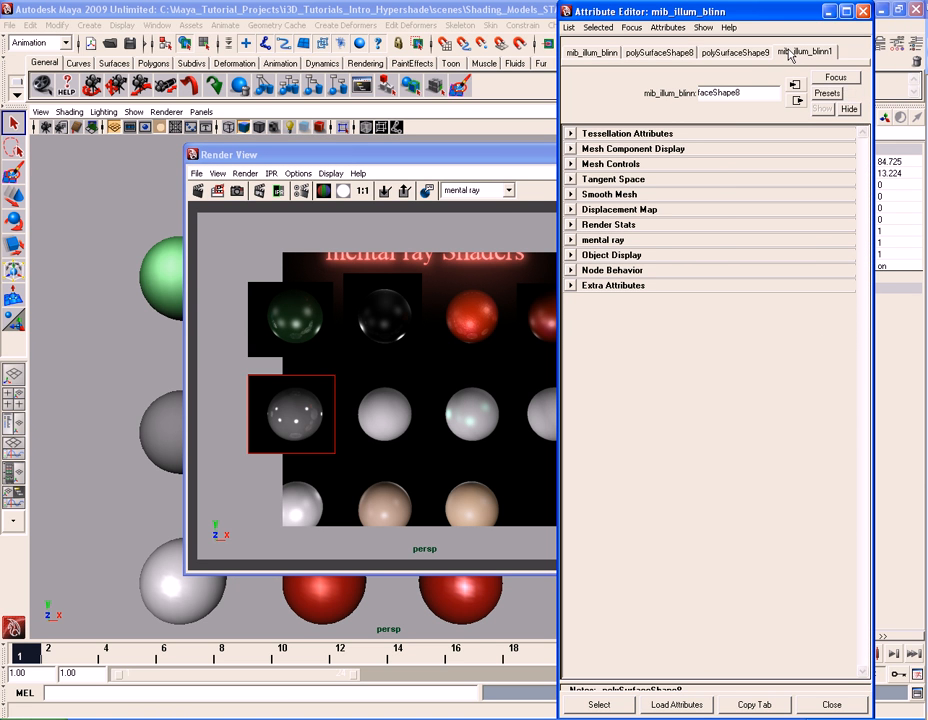
{"action": "left_click", "coordinate": [804, 52]}
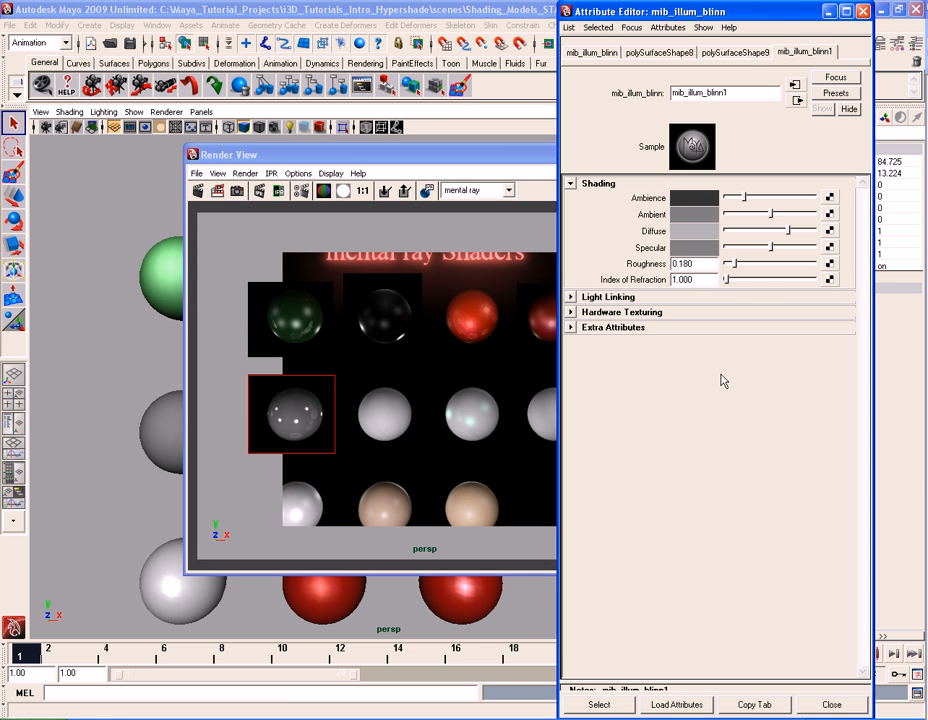
With the IPR region on the mib_illum_blinn sphere, lighten its Specular color and set Roughness to 0.375 and Index of Refraction to 1.339.
{"action": "left_click_drag", "start_coordinate": [344, 374], "coordinate": [423, 456]}
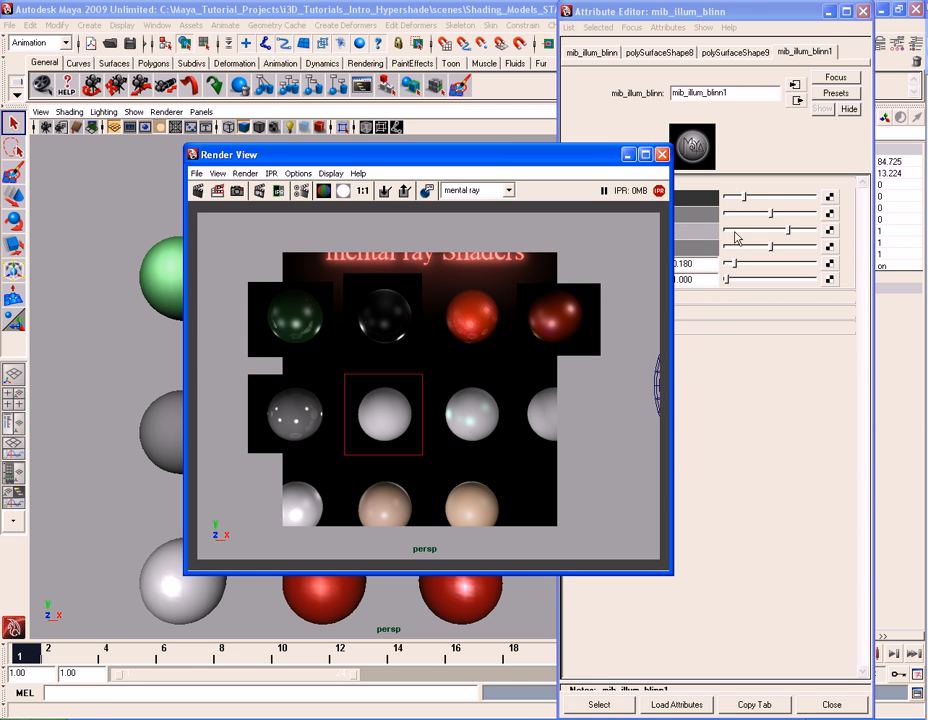
{"action": "left_click_drag", "start_coordinate": [592, 155], "coordinate": [476, 157]}
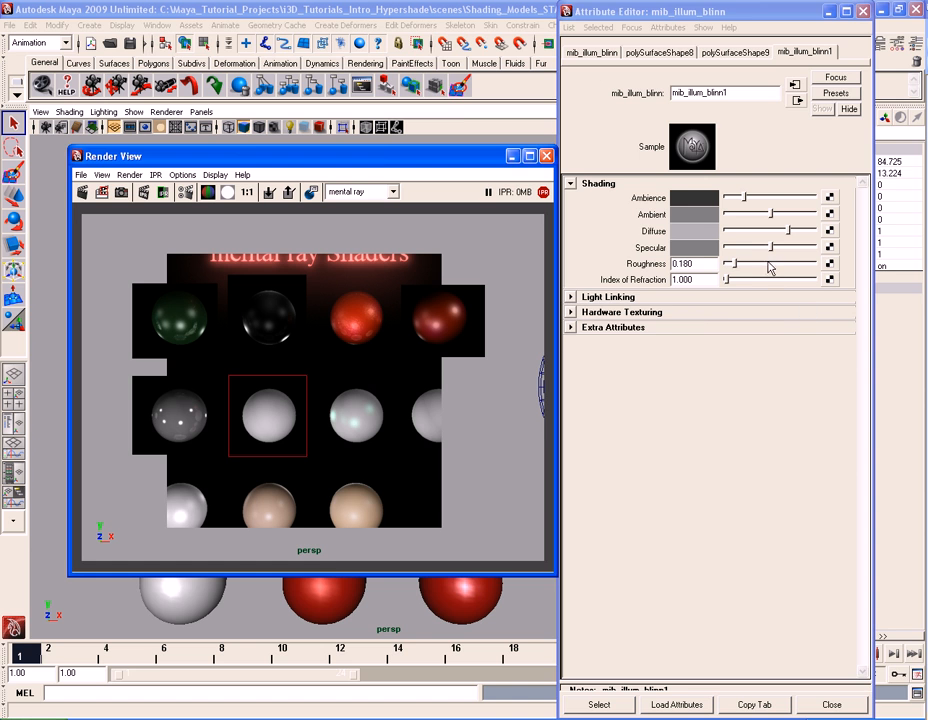
{"action": "left_click_drag", "start_coordinate": [746, 264], "coordinate": [802, 250]}
{"action": "left_click_drag", "start_coordinate": [727, 281], "coordinate": [754, 268]}
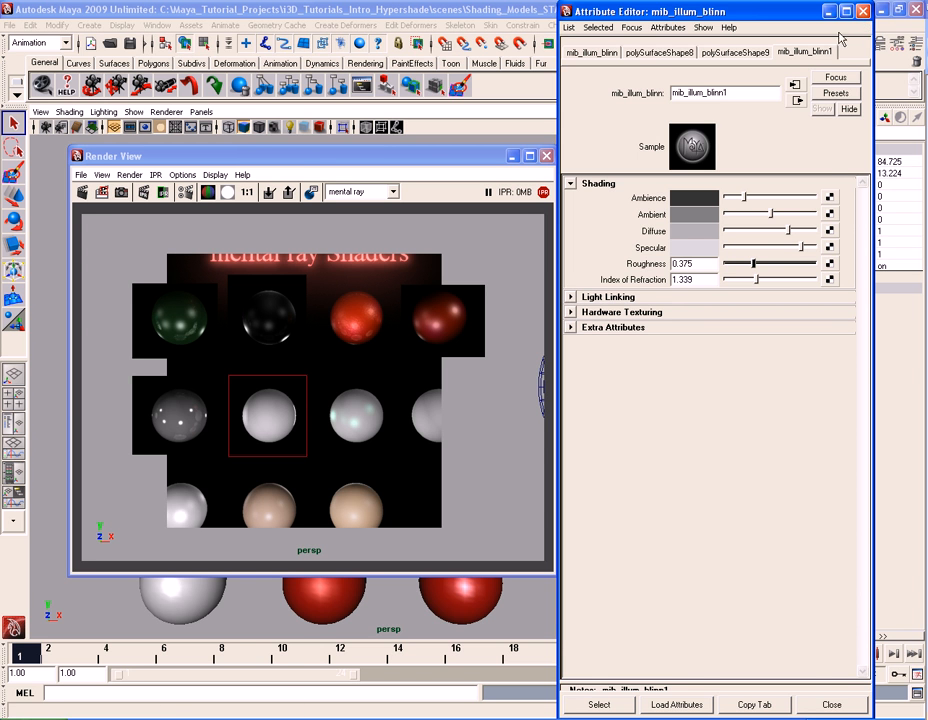
Close the attributes, select the mib_illum_cooktorr sphere behind the render window, and set an IPR region around it in the render.
{"action": "left_click", "coordinate": [864, 13]}
{"action": "left_click_drag", "start_coordinate": [425, 160], "coordinate": [537, 491]}
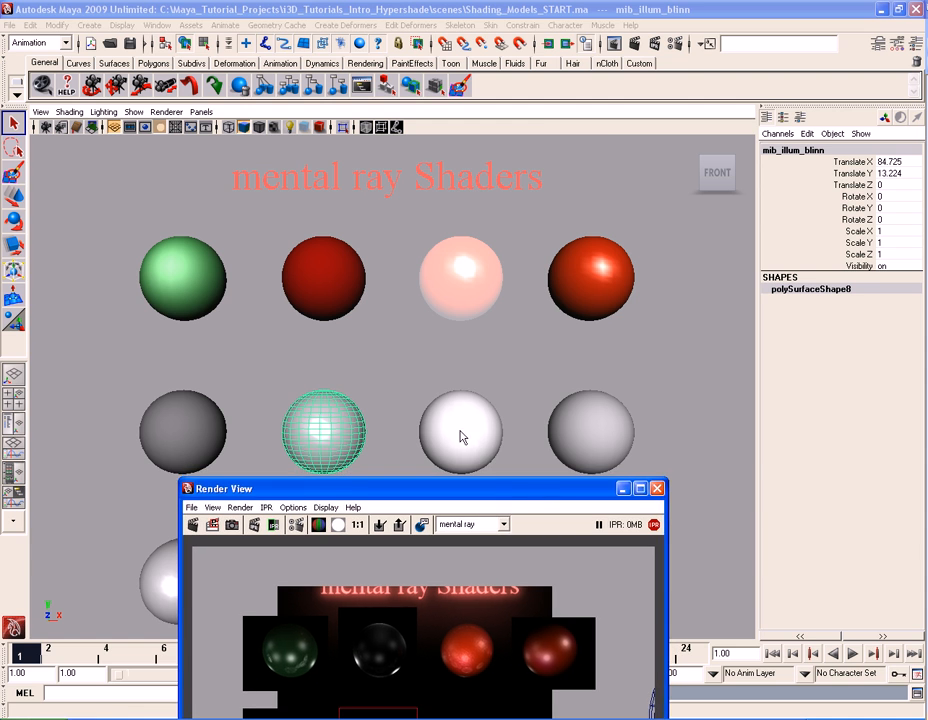
{"action": "left_click", "coordinate": [468, 446]}
{"action": "left_click_drag", "start_coordinate": [478, 493], "coordinate": [416, 130]}
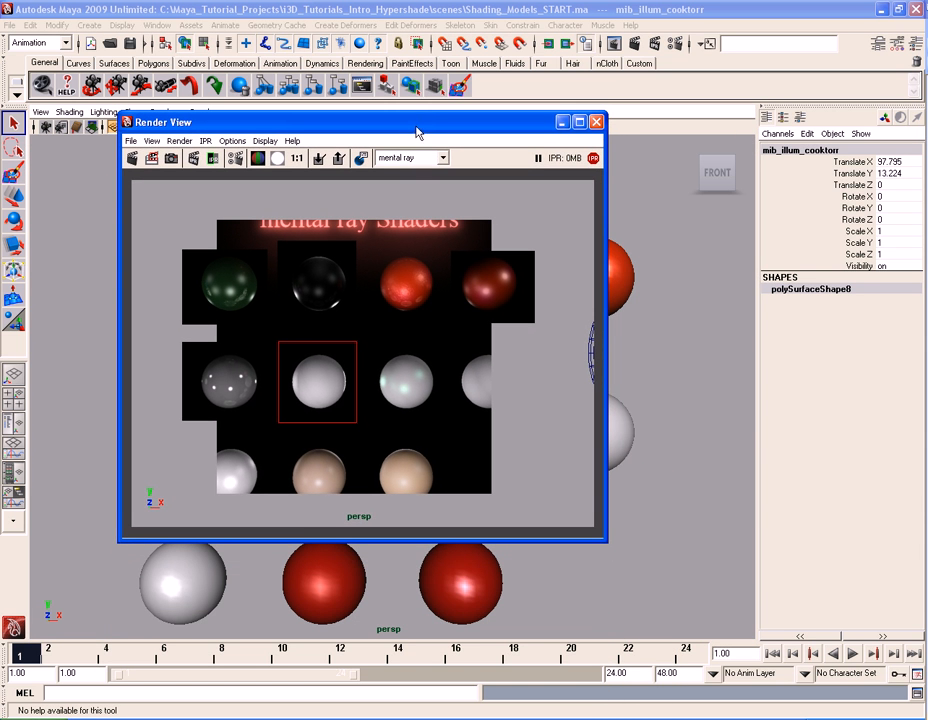
{"action": "left_click_drag", "start_coordinate": [363, 343], "coordinate": [448, 432]}
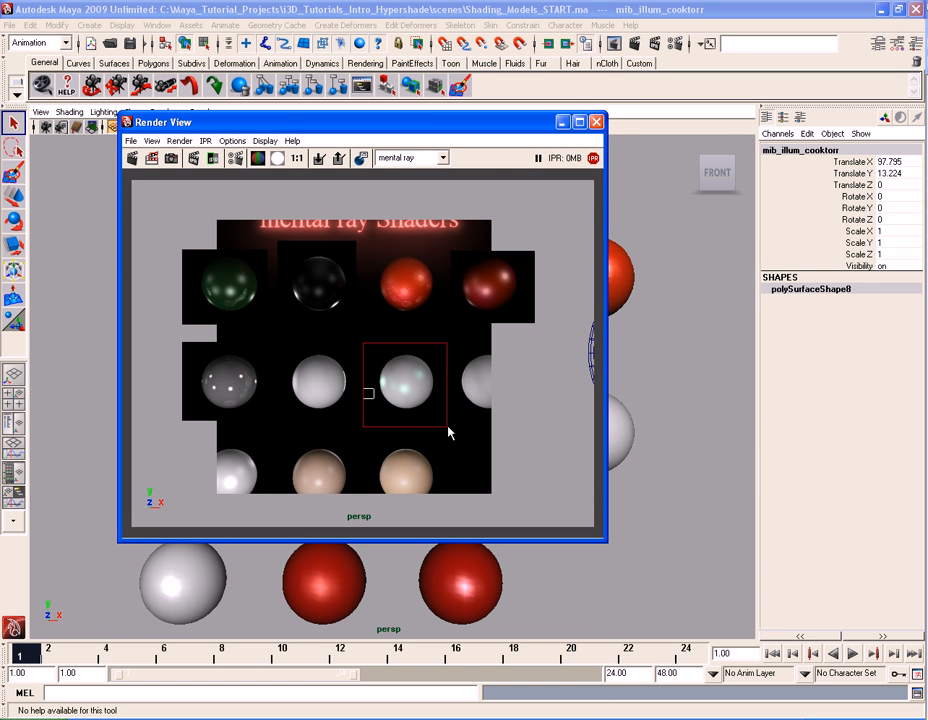
Examine the mib_illum_cooktorr1 shader's Shading attributes, including its red, green and blue Index of Refraction, and close the attributes.
{"action": "left_click", "coordinate": [655, 425]}
{"action": "key", "text": "ctrl+a"}
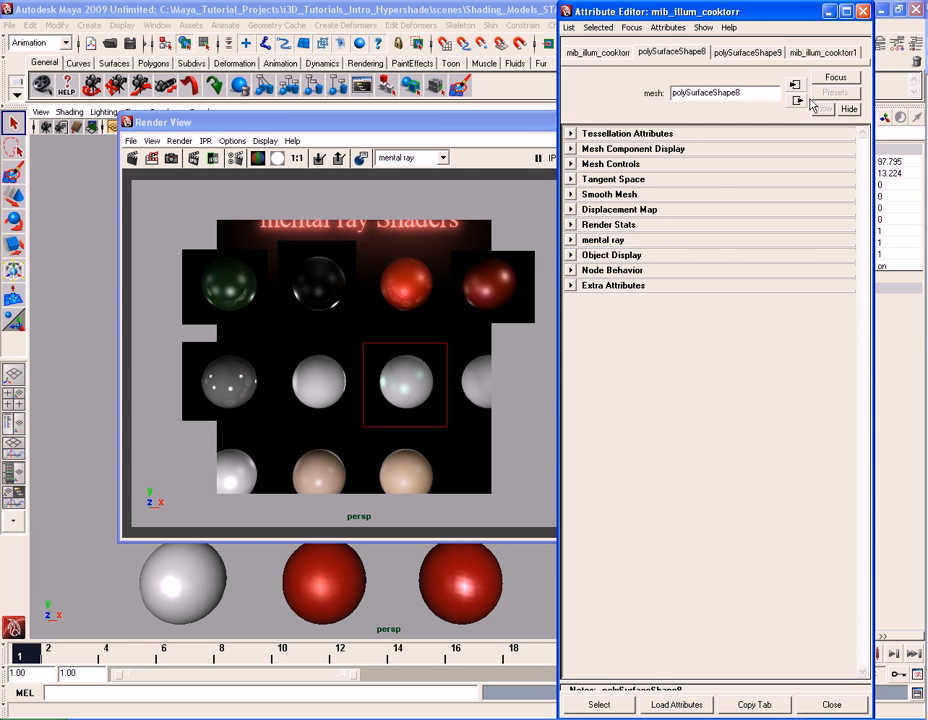
{"action": "mouse_move", "coordinate": [526, 124]}
{"action": "left_mouse_down"}
{"action": "mouse_move", "coordinate": [454, 135]}
{"action": "mouse_move", "coordinate": [474, 139]}
{"action": "left_mouse_up"}
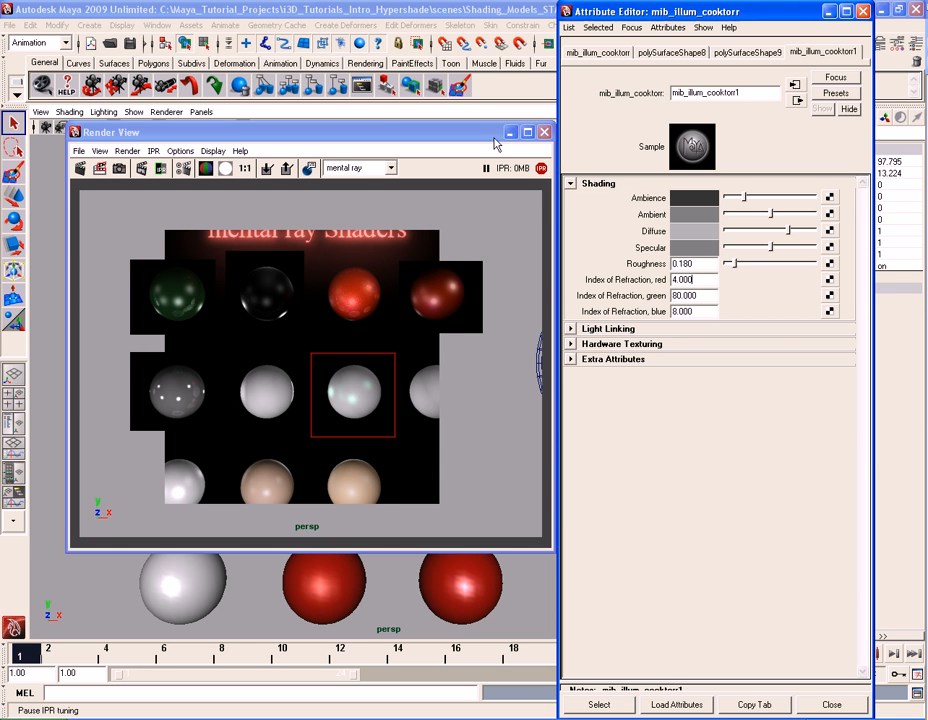
{"action": "left_click_drag", "start_coordinate": [497, 141], "coordinate": [447, 191]}
{"action": "left_click", "coordinate": [865, 11]}
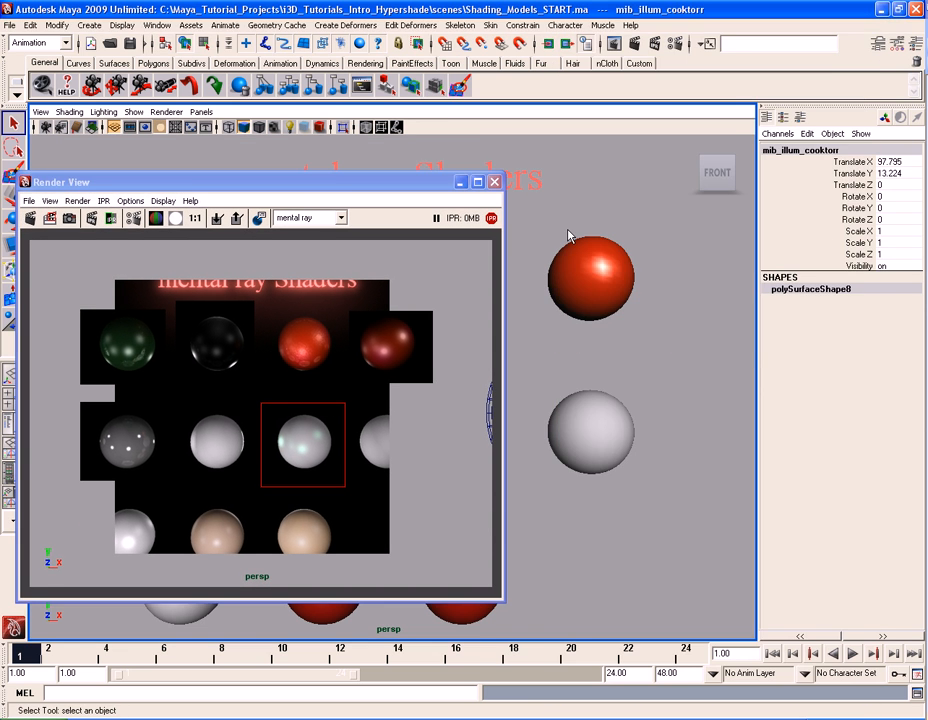
Select the mib_illum_lambert sphere in the viewport and set an IPR region around it in the render.
{"action": "mouse_move", "coordinate": [431, 190]}
{"action": "left_mouse_down"}
{"action": "mouse_move", "coordinate": [482, 345]}
{"action": "mouse_move", "coordinate": [455, 195]}
{"action": "mouse_move", "coordinate": [429, 186]}
{"action": "left_mouse_up"}
{"action": "left_click", "coordinate": [607, 460]}
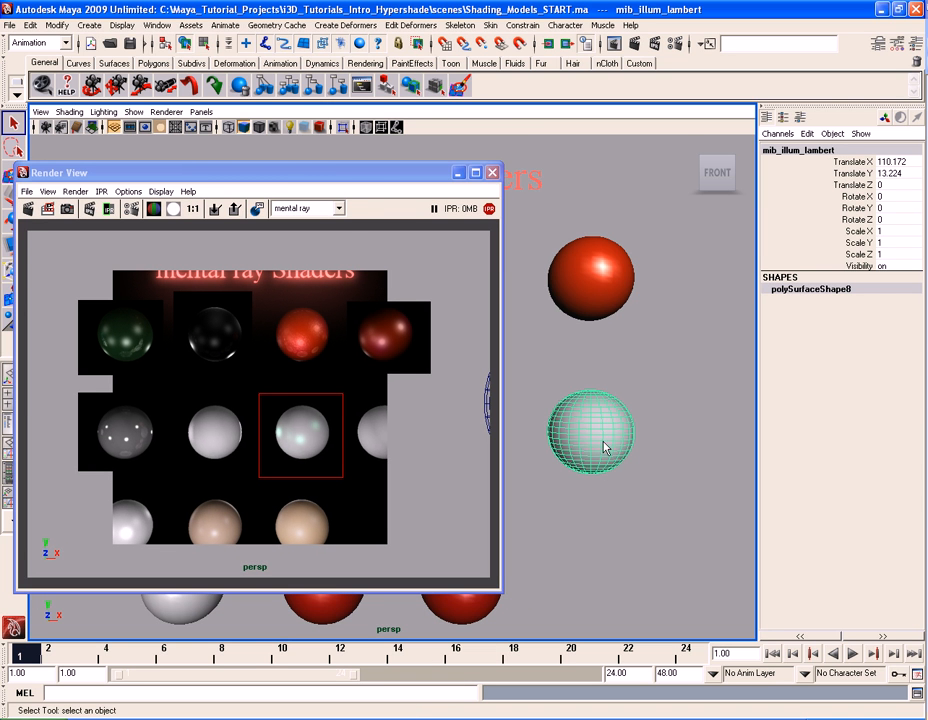
{"action": "left_click_drag", "start_coordinate": [358, 172], "coordinate": [478, 124]}
{"action": "left_click_drag", "start_coordinate": [448, 343], "coordinate": [523, 426]}
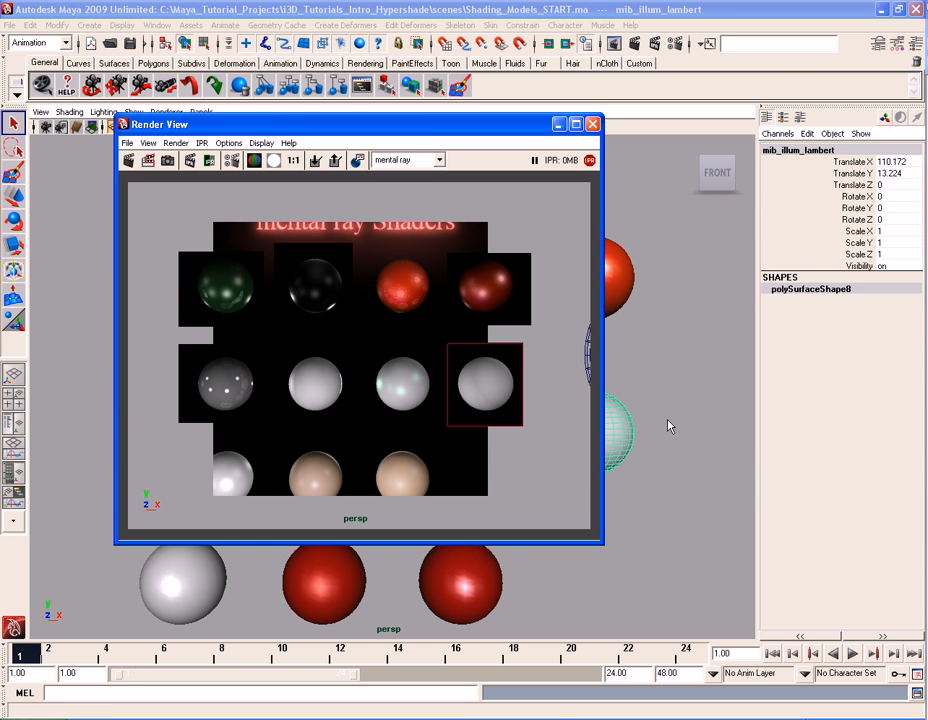
Change the Diffuse color of the mib_illum_lambert1 shader to green and close the attributes.
{"action": "key", "text": "ctrl+a"}
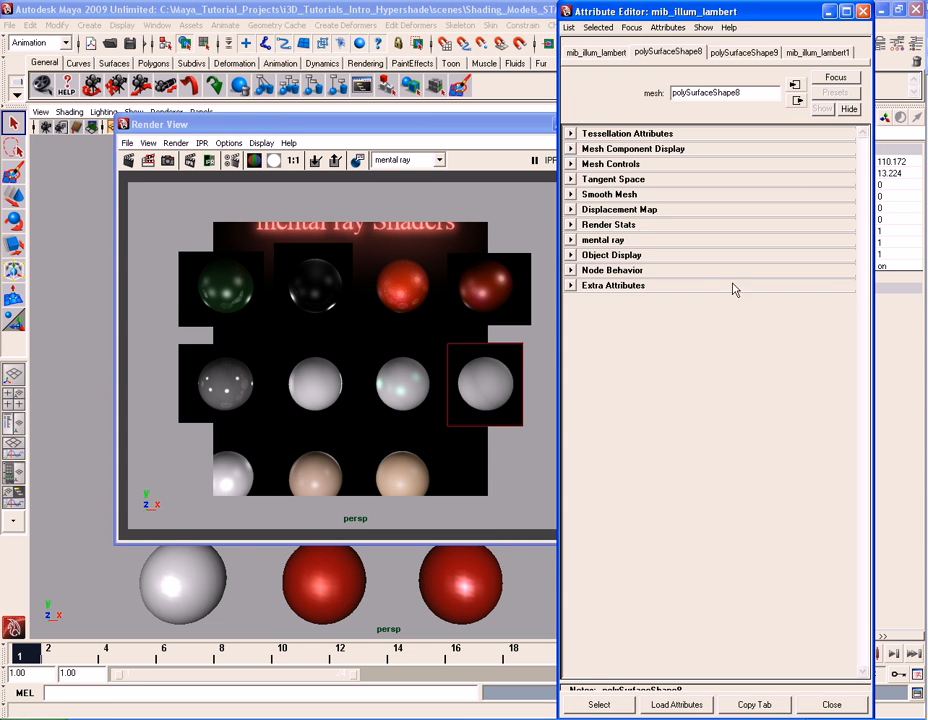
{"action": "left_click", "coordinate": [817, 51]}
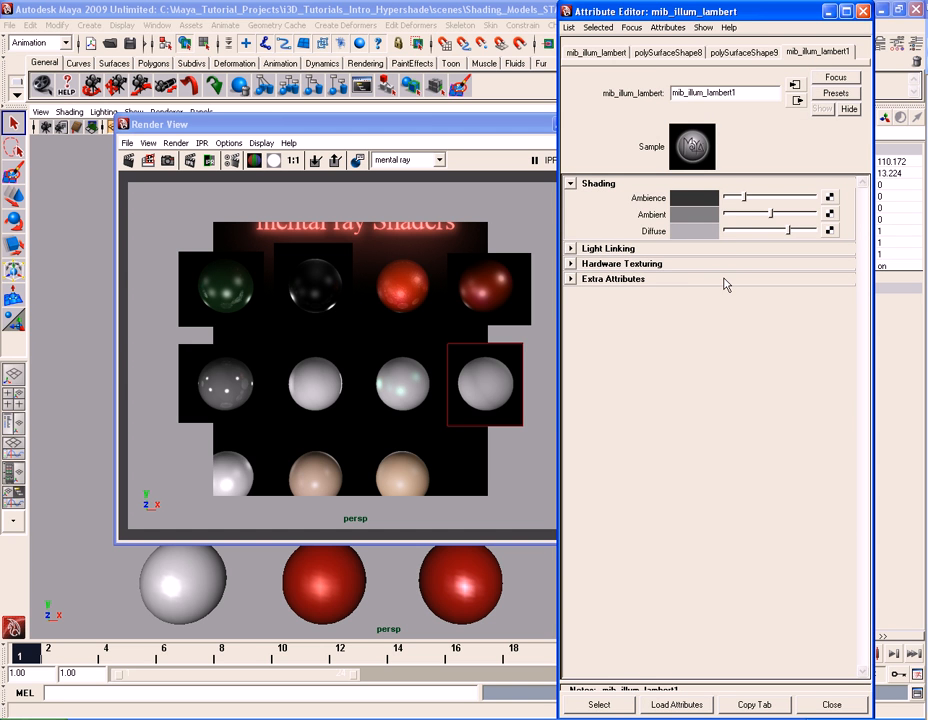
{"action": "left_click", "coordinate": [694, 231]}
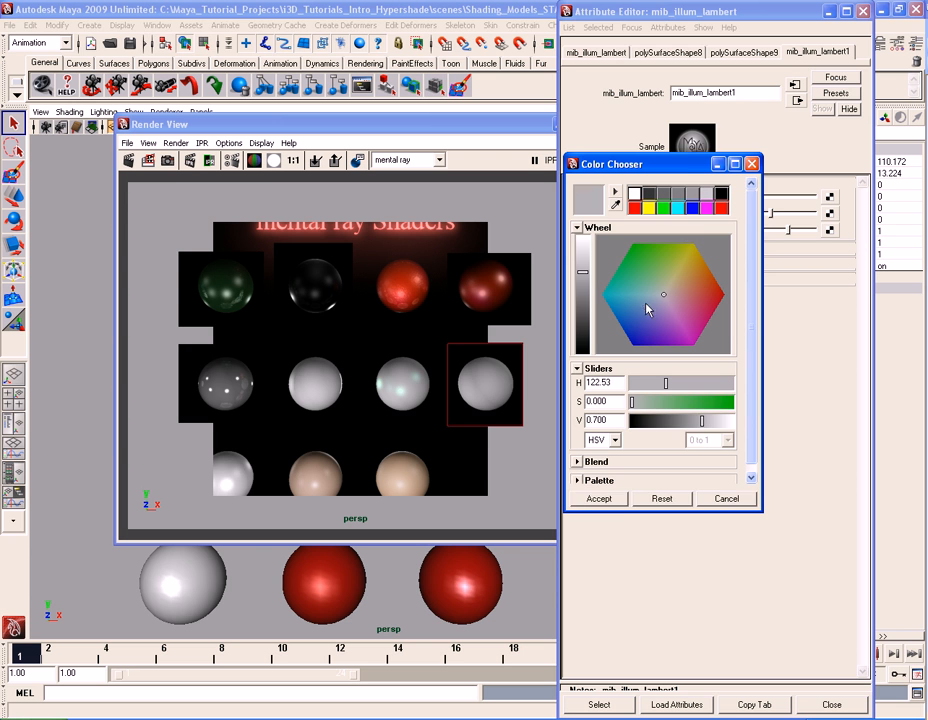
{"action": "left_click", "coordinate": [643, 272]}
{"action": "left_click", "coordinate": [603, 498]}
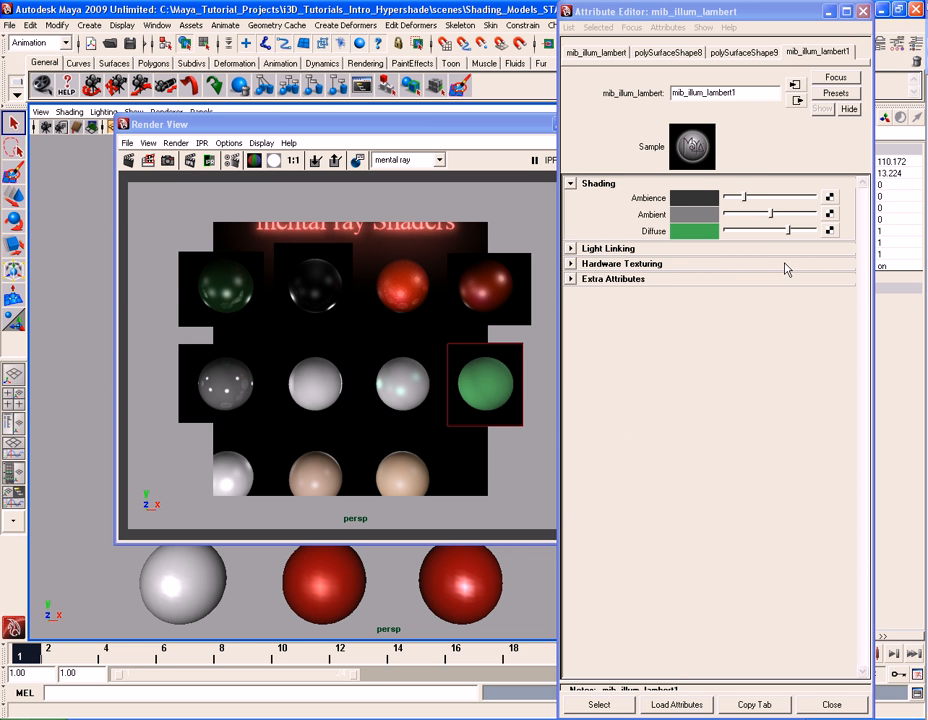
{"action": "left_click", "coordinate": [863, 13]}
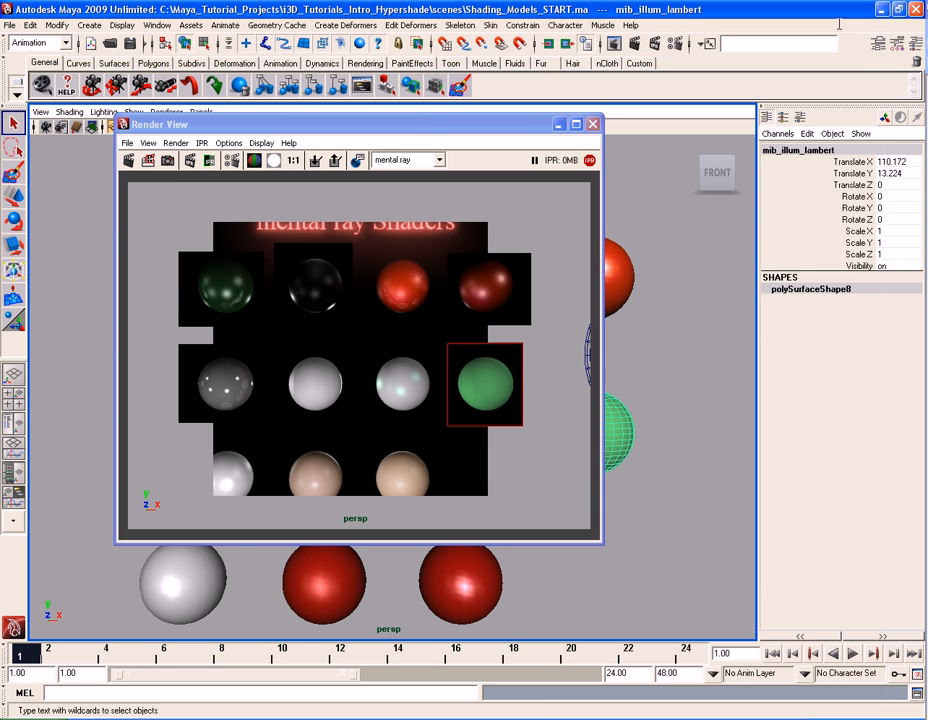
Select the mib_illum_phong sphere in the lower row and set an IPR region around it in the render.
{"action": "left_click_drag", "start_coordinate": [415, 130], "coordinate": [544, 86]}
{"action": "left_click", "coordinate": [181, 584]}
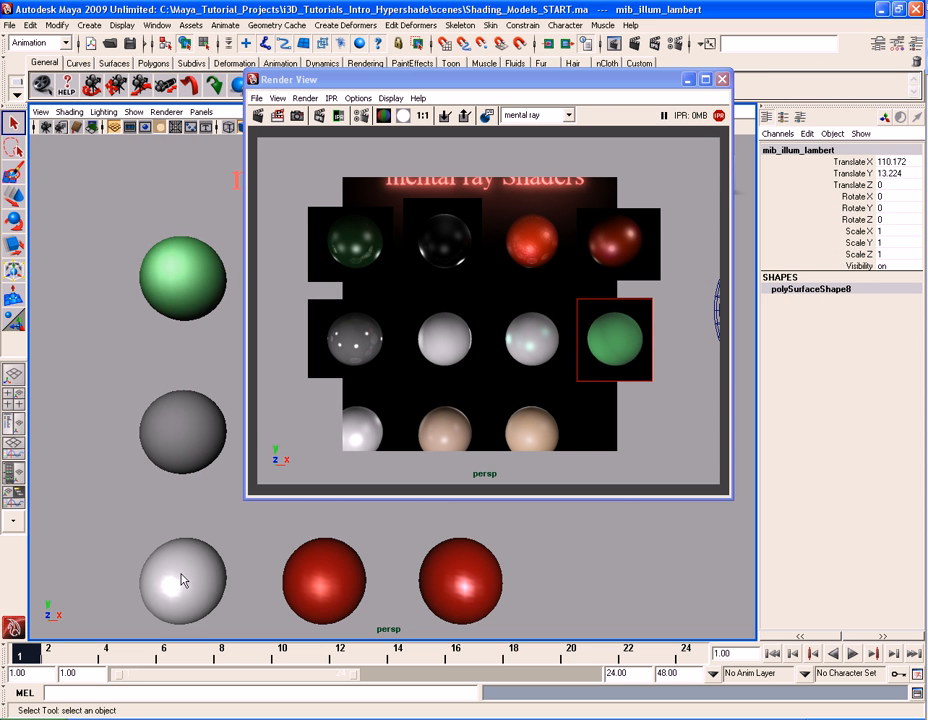
{"action": "left_click_drag", "start_coordinate": [313, 393], "coordinate": [393, 480]}
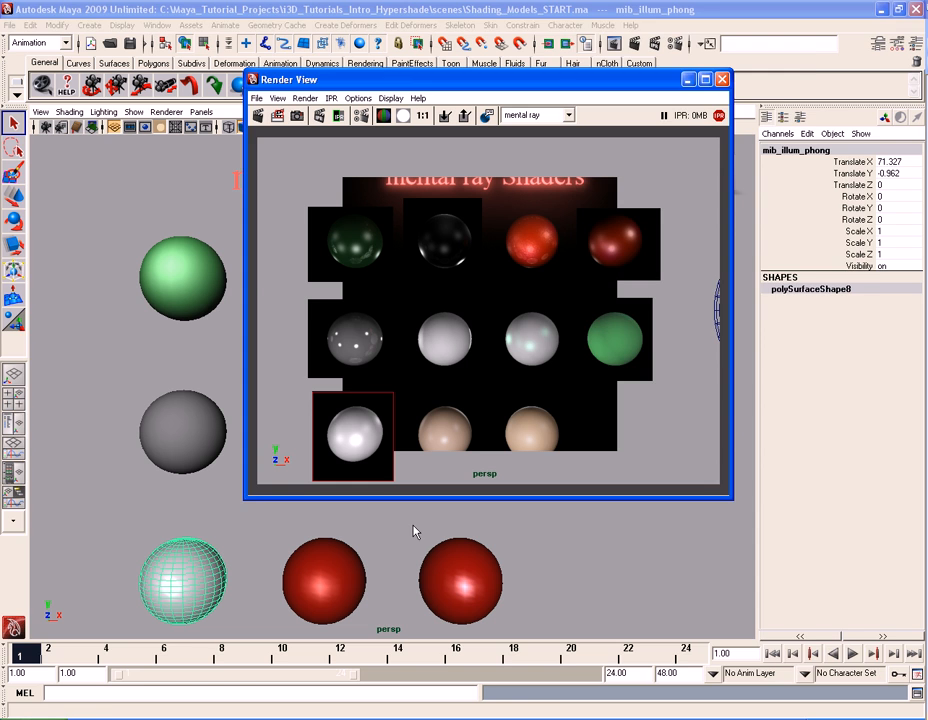
Examine the mib_illum_phong1 shader's Shading attributes and close the attributes.
{"action": "key", "text": "ctrl+a"}
{"action": "left_click", "coordinate": [800, 54]}
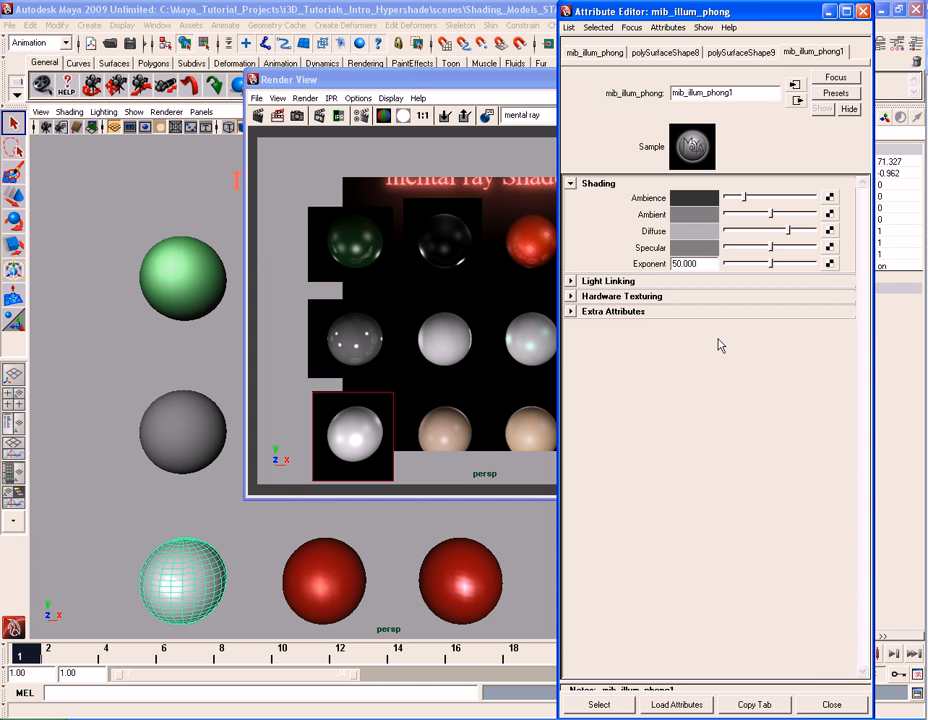
{"action": "left_click", "coordinate": [864, 12]}
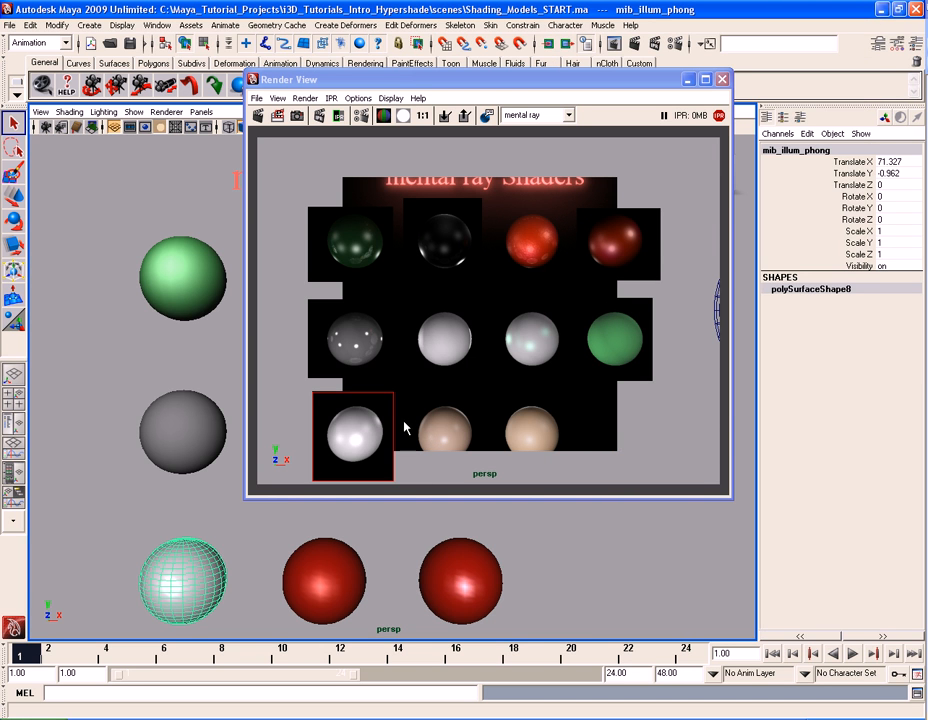
Set IPR regions around the two skin-coloured spheres in the lower row of the render, ending with one region covering both.
{"action": "left_click_drag", "start_coordinate": [400, 391], "coordinate": [484, 477]}
{"action": "left_click_drag", "start_coordinate": [499, 395], "coordinate": [570, 482]}
{"action": "left_click_drag", "start_coordinate": [407, 393], "coordinate": [582, 486]}
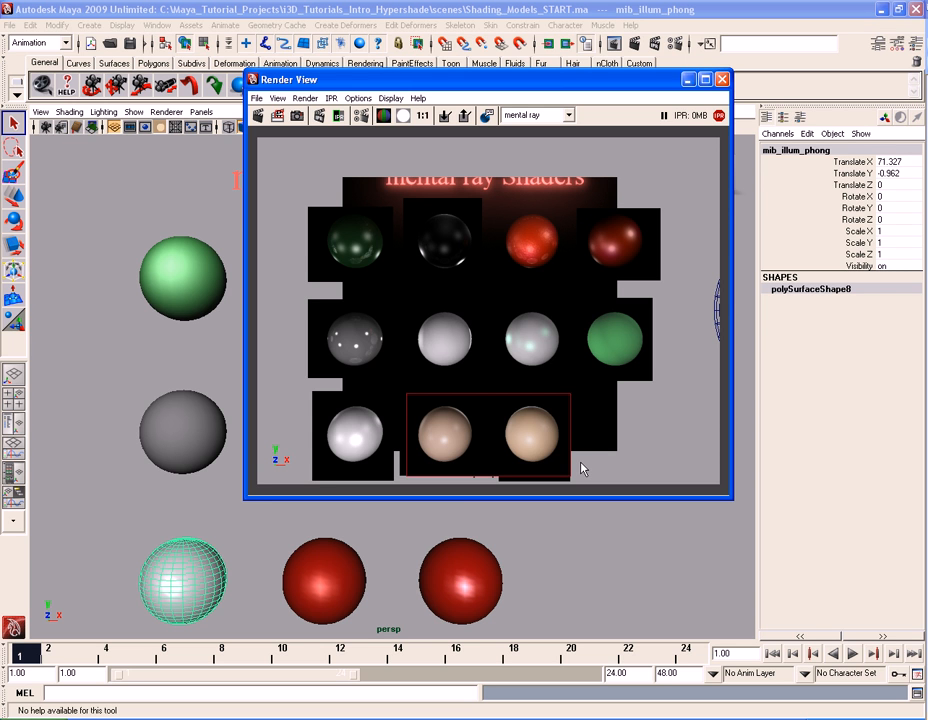
Select the misss_fast_simple_maya sphere, examine its misss_fast_lmap_maya1 and misss_fast_simple_maya1 attributes, and close the attributes.
{"action": "left_click", "coordinate": [324, 580]}
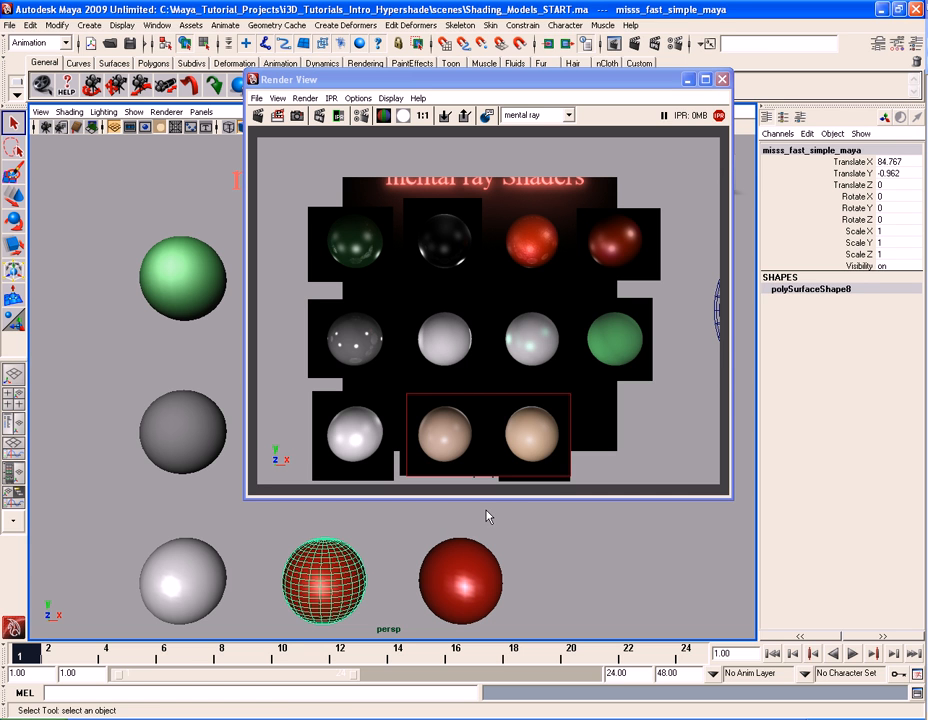
{"action": "key", "text": "ctrl+a"}
{"action": "left_click", "coordinate": [848, 55]}
{"action": "left_click", "coordinate": [865, 52]}
{"action": "left_click", "coordinate": [802, 53]}
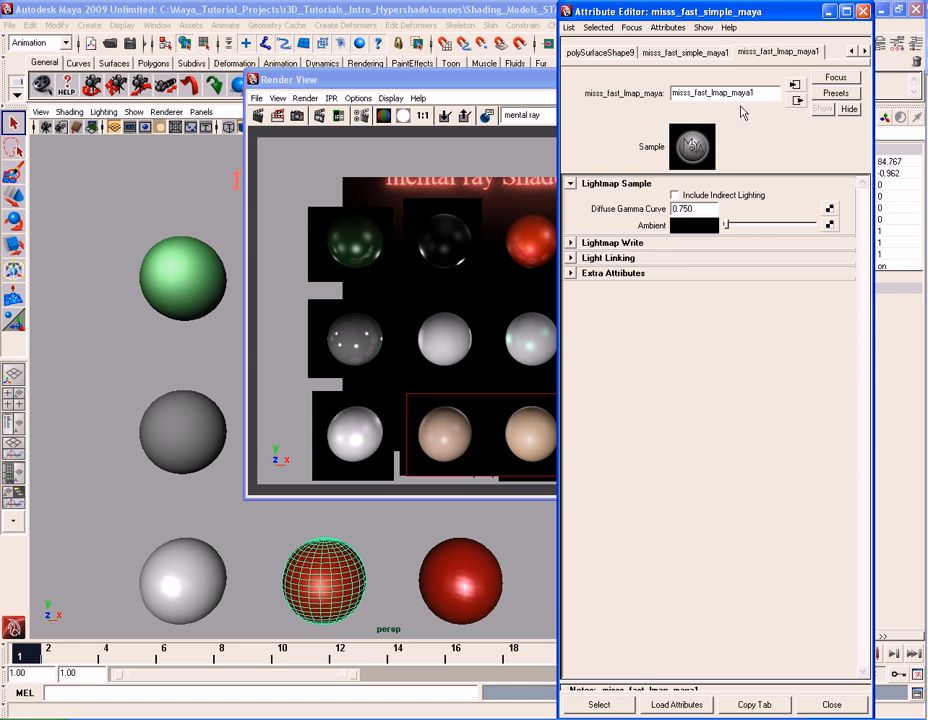
{"action": "left_click", "coordinate": [692, 52]}
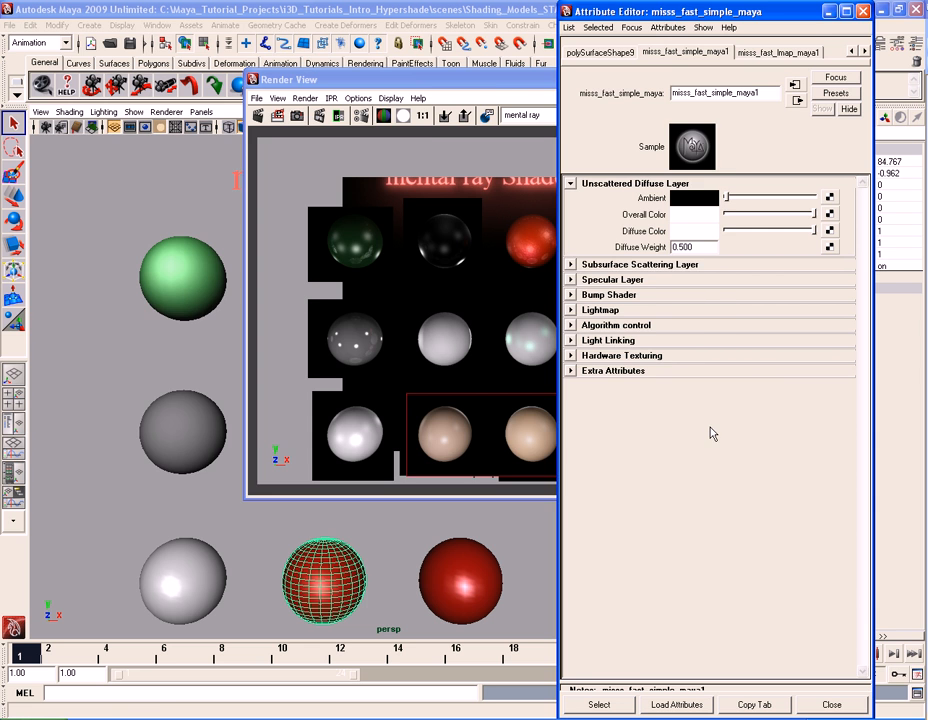
{"action": "left_click_drag", "start_coordinate": [400, 79], "coordinate": [190, 75]}
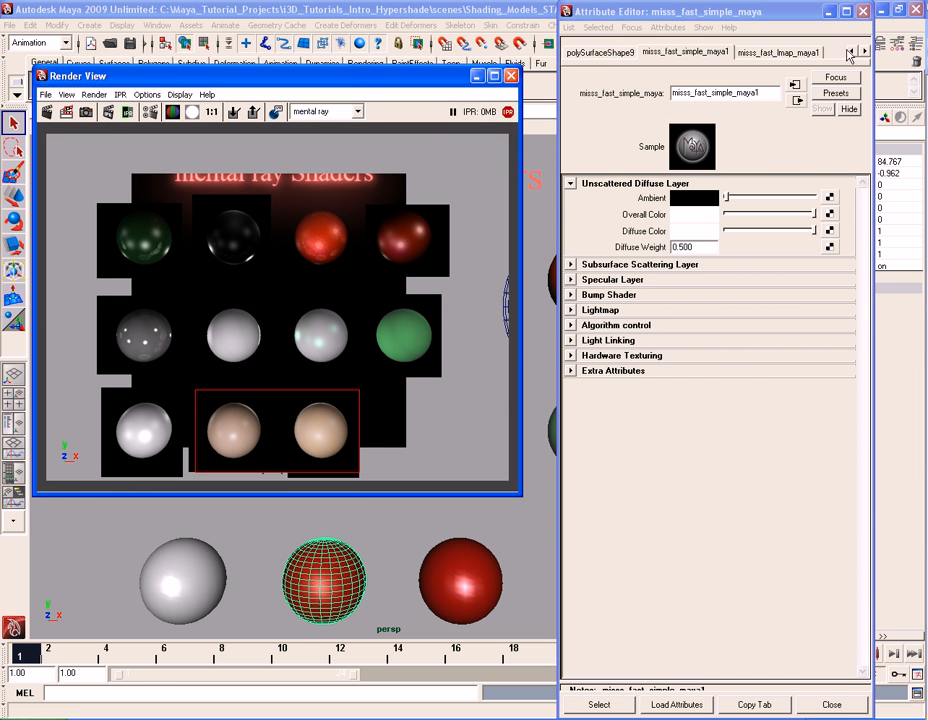
{"action": "left_click", "coordinate": [865, 12]}
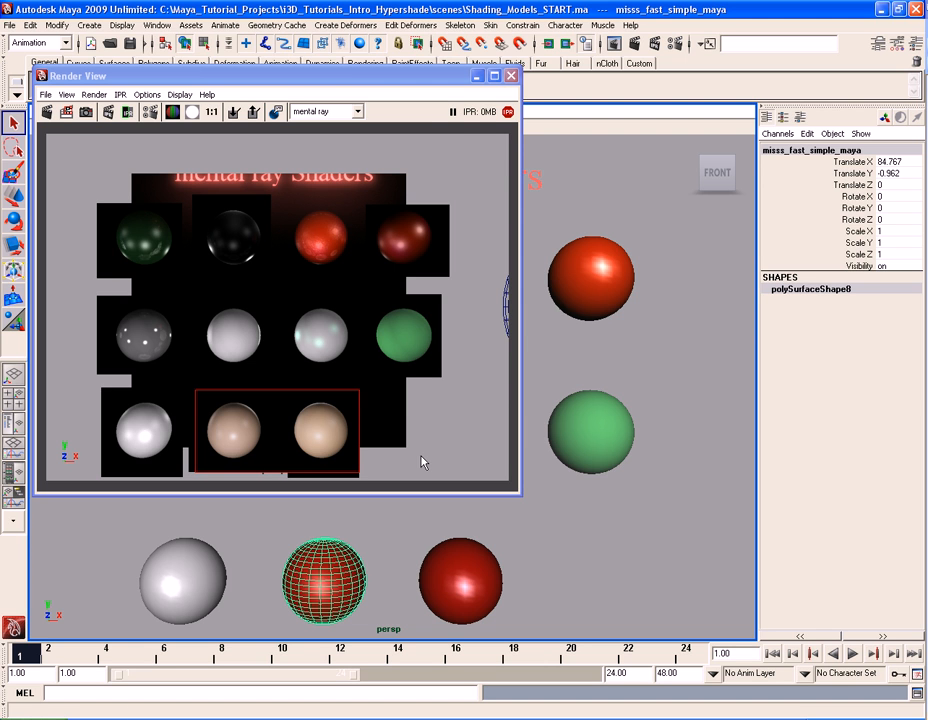
Select the misss_fast_skin_maya sphere and show its misss_fast_skin_maya1 shader attributes.
{"action": "left_click", "coordinate": [466, 577]}
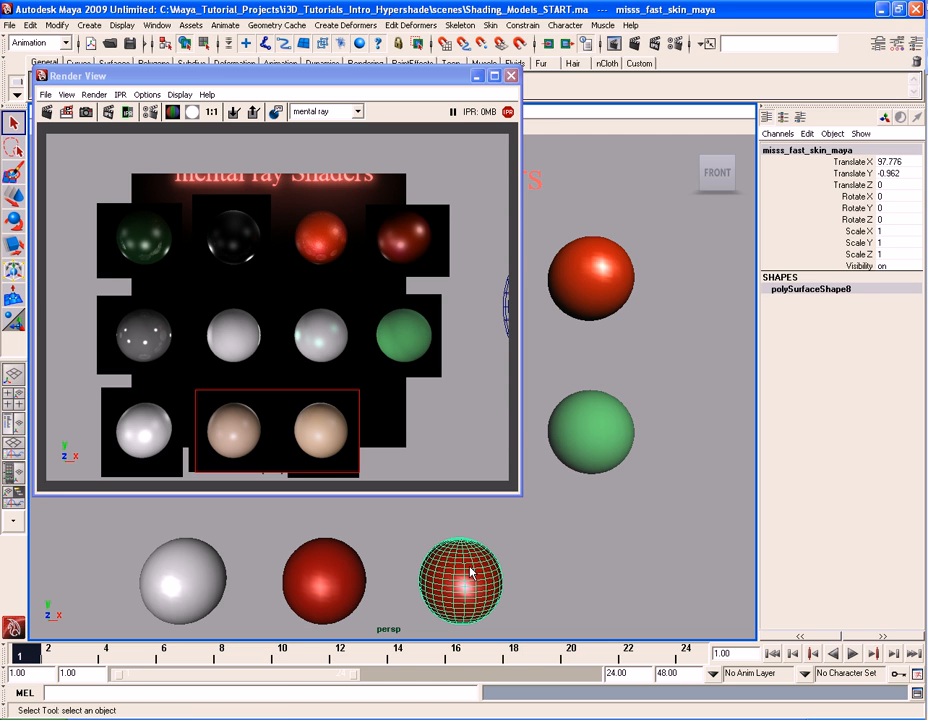
{"action": "key", "text": "ctrl+a"}
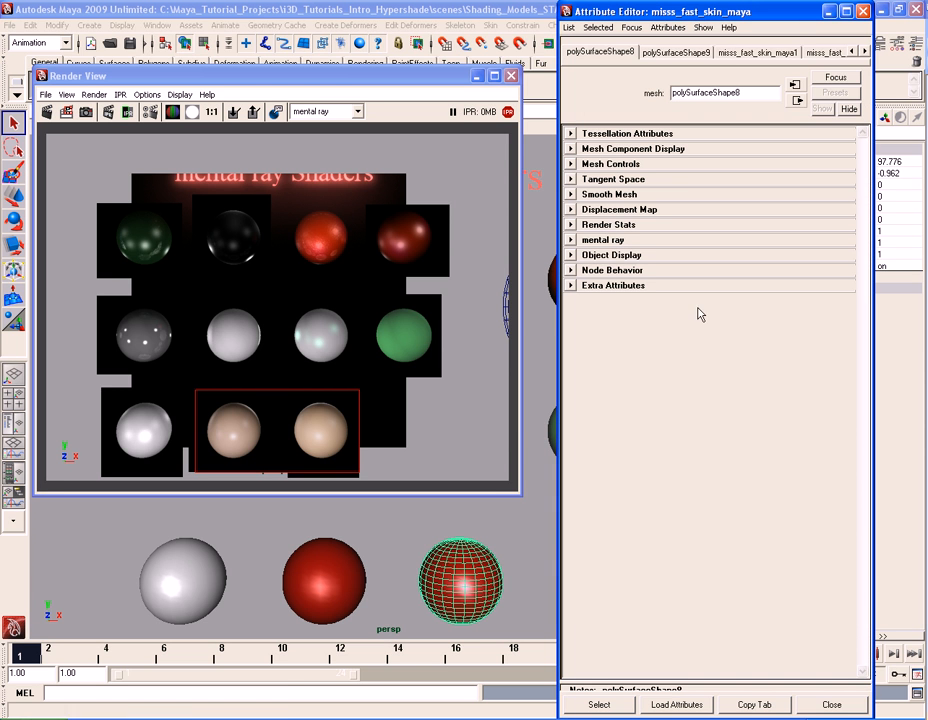
{"action": "left_click", "coordinate": [864, 50]}
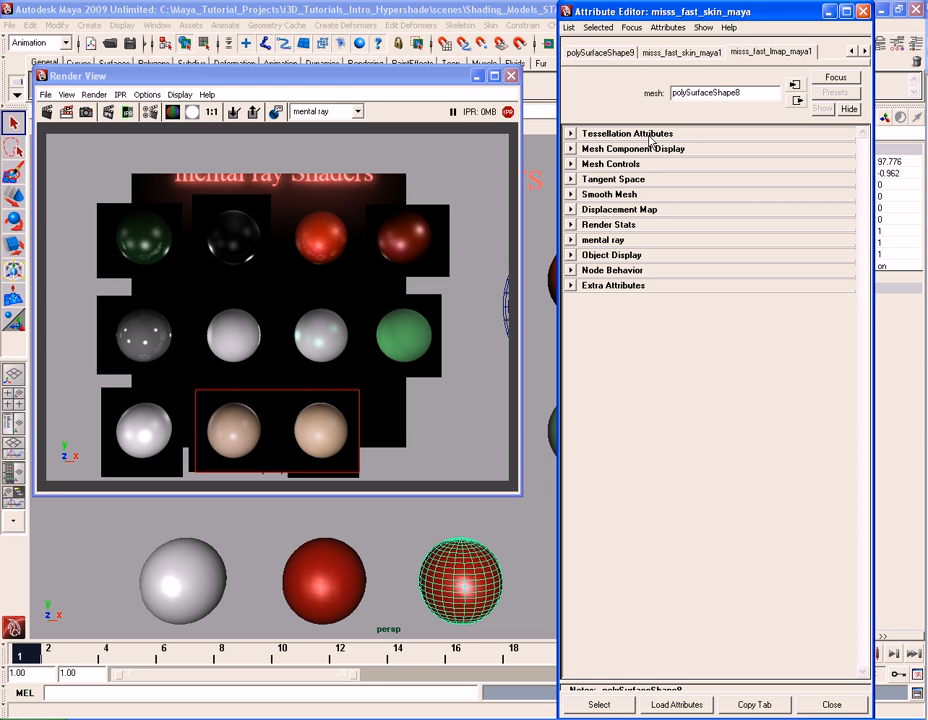
{"action": "left_click", "coordinate": [662, 52]}
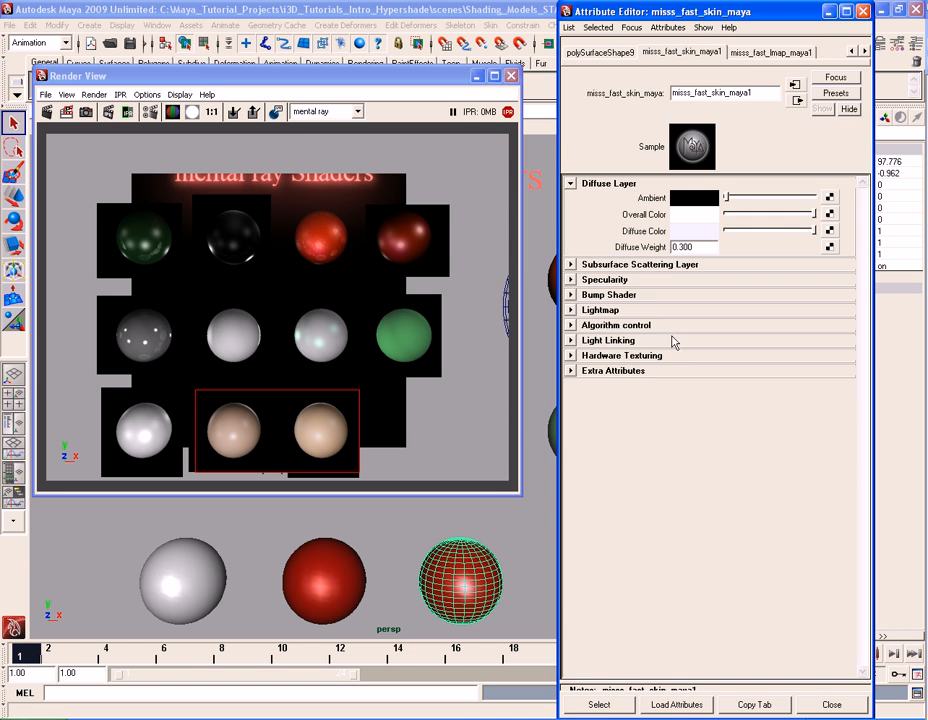
Examine misss_fast_skin_maya1's Subsurface Scattering Layer and Specularity groups, and close the attributes.
{"action": "left_click", "coordinate": [571, 266]}
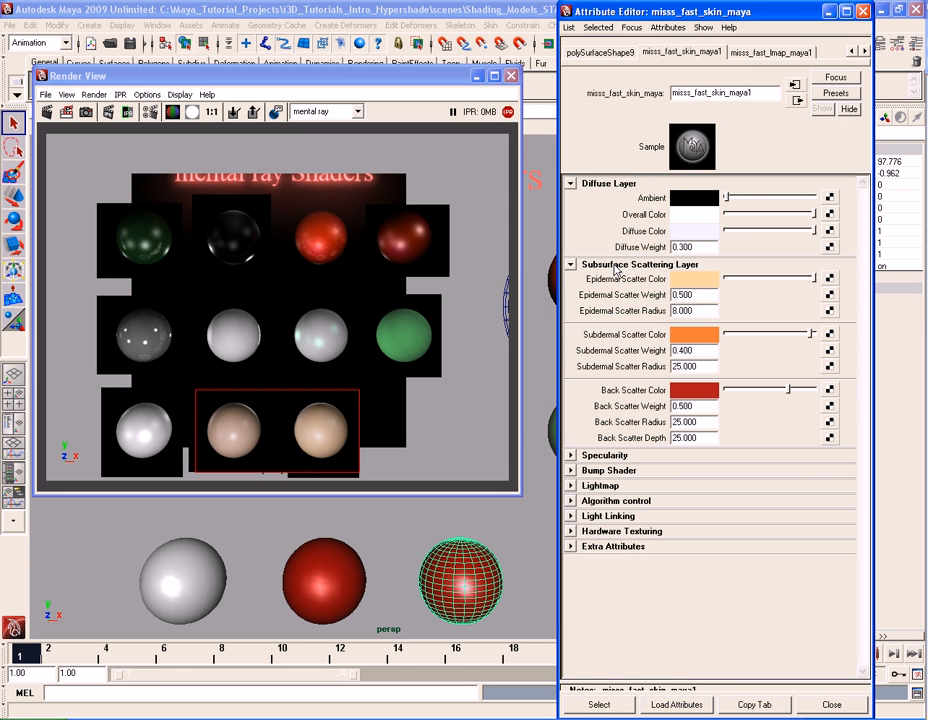
{"action": "left_click", "coordinate": [615, 266]}
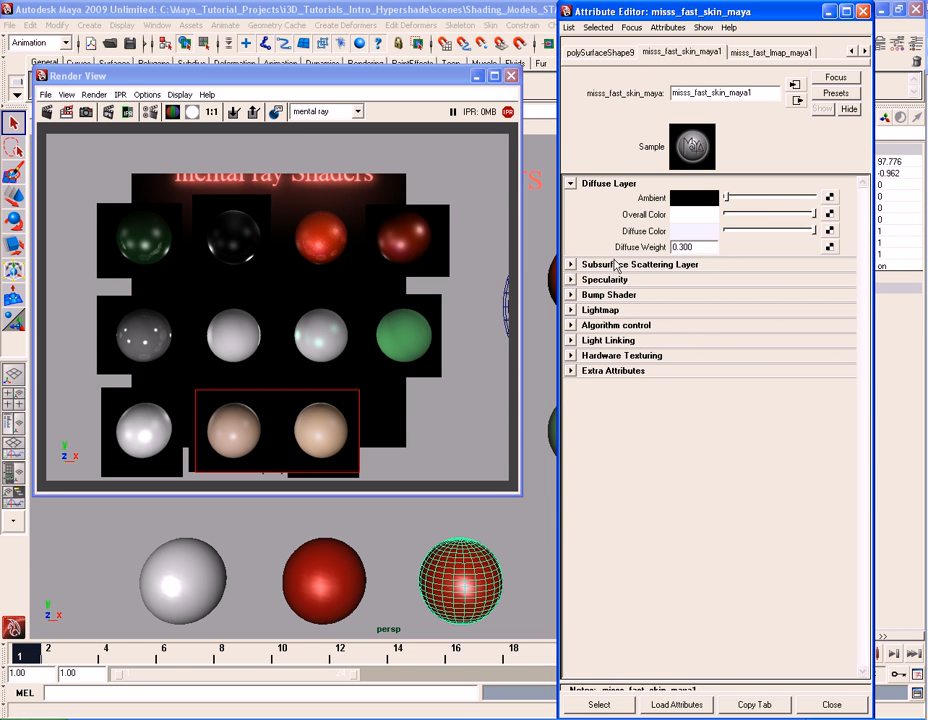
{"action": "left_click", "coordinate": [613, 265]}
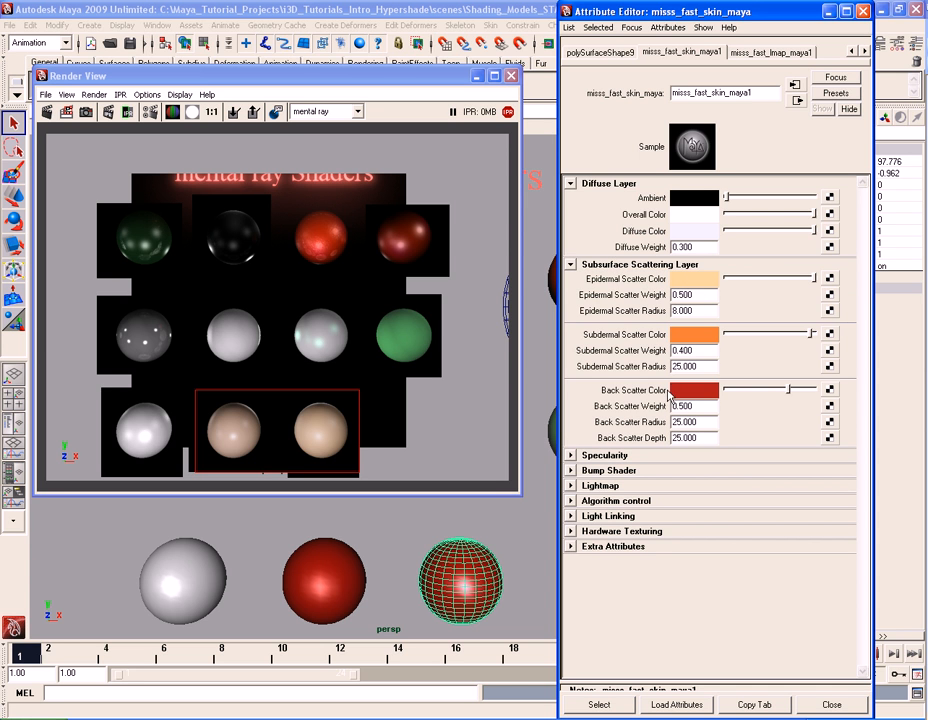
{"action": "left_click", "coordinate": [622, 265]}
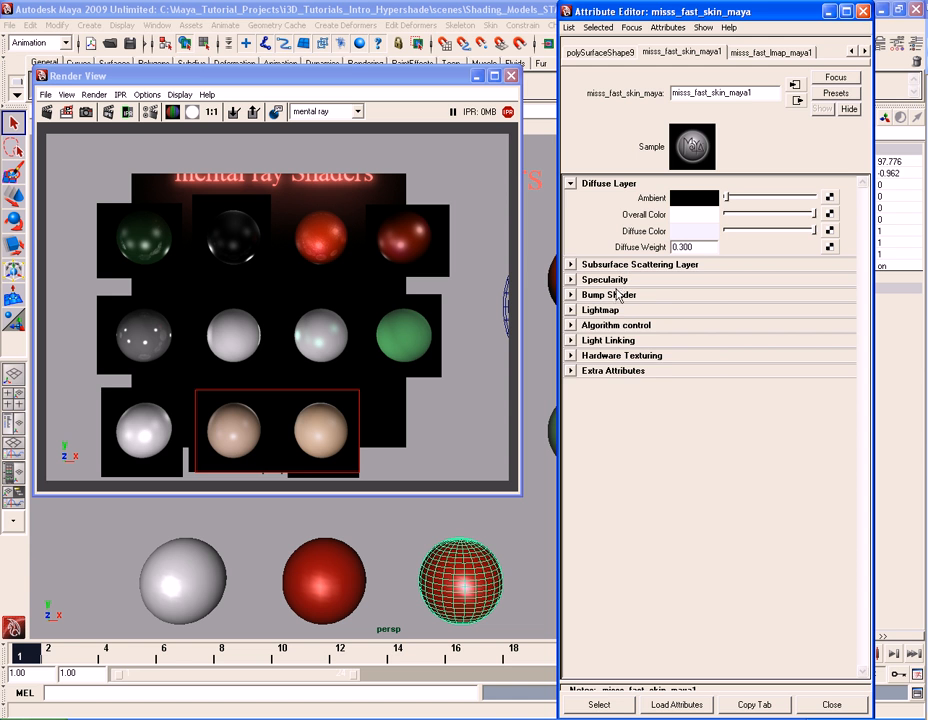
{"action": "left_click", "coordinate": [617, 281]}
{"action": "left_click", "coordinate": [617, 281]}
{"action": "left_click", "coordinate": [826, 703]}
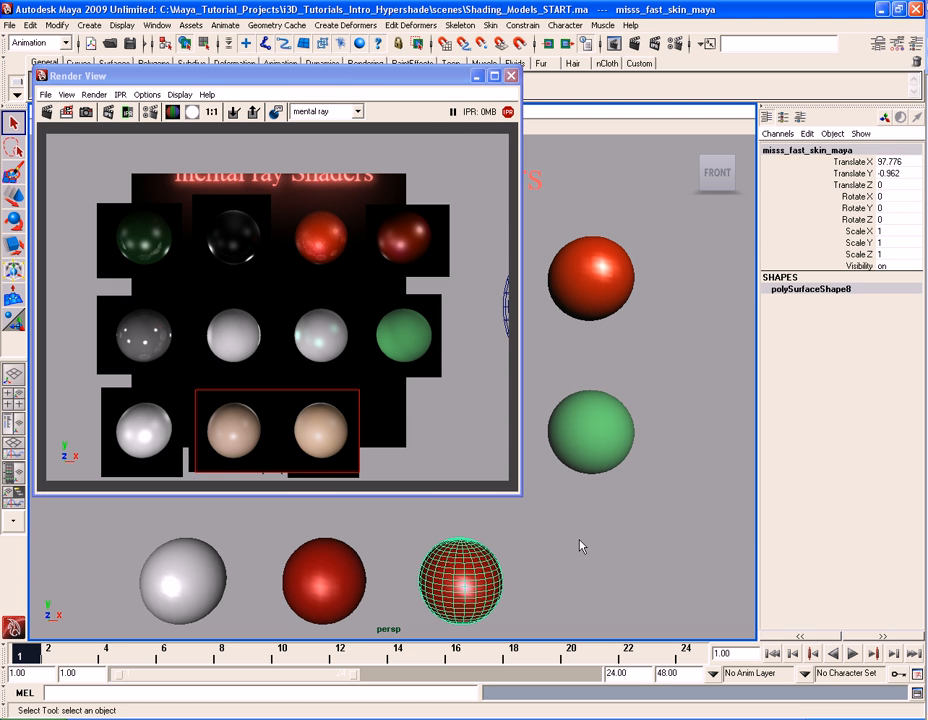
Select the misss_fast_simple_maya and misss_fast_skin_maya spheres in turn, close the render window, and clear the selection.
{"action": "left_click", "coordinate": [330, 580]}
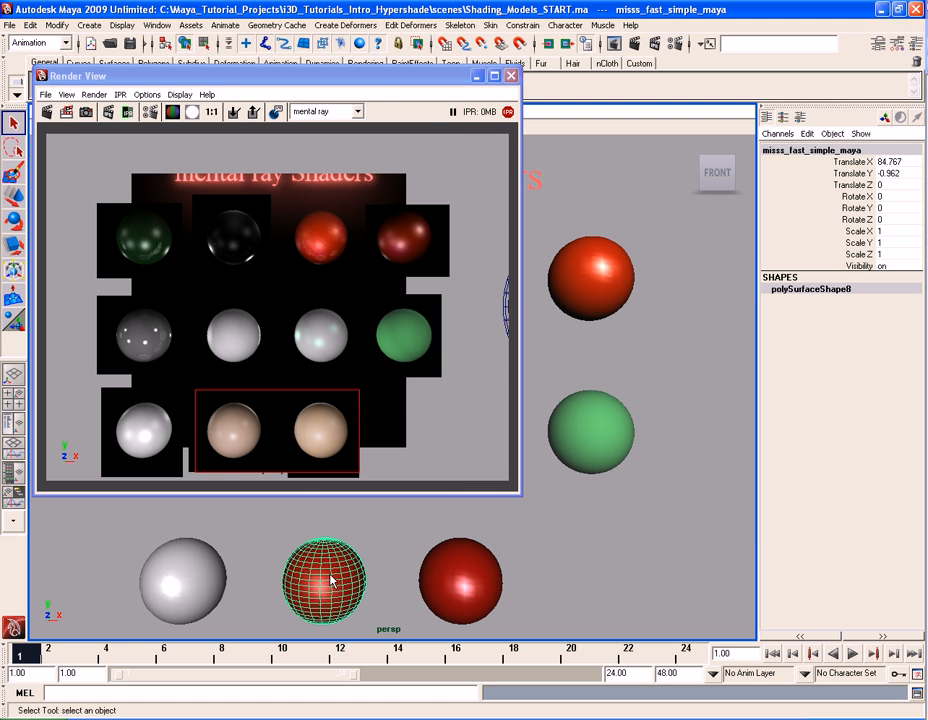
{"action": "left_click", "coordinate": [443, 583]}
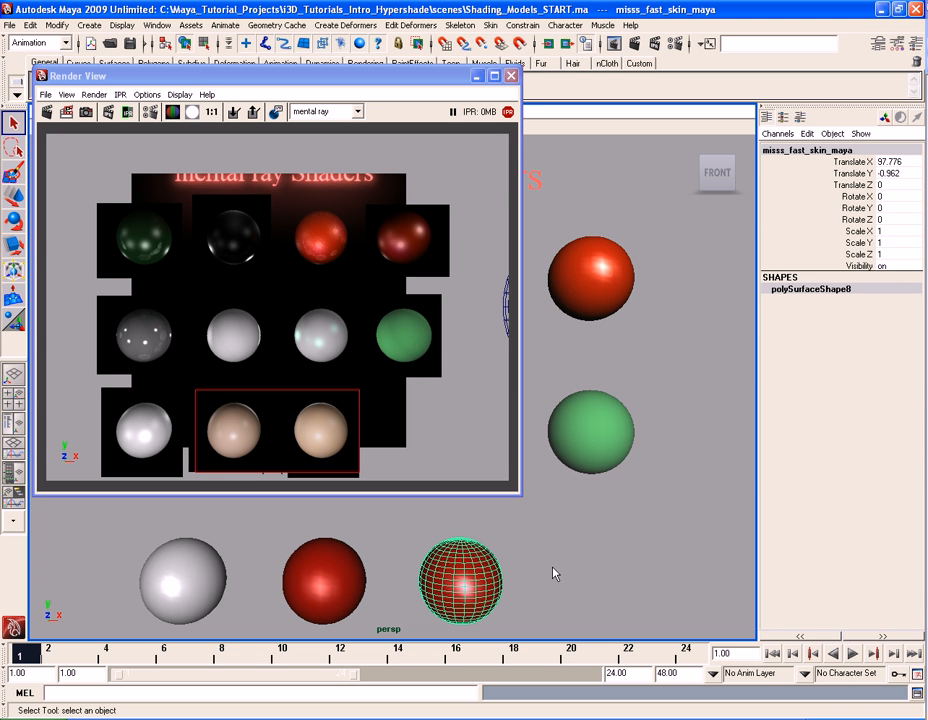
{"action": "left_click", "coordinate": [512, 77]}
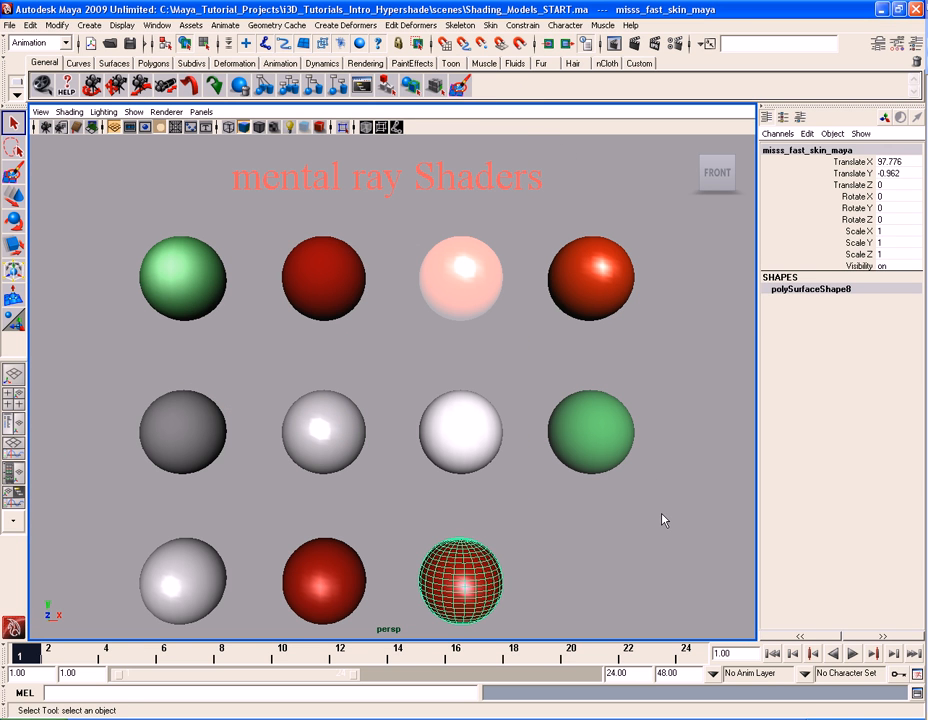
{"action": "left_click", "coordinate": [645, 555]}
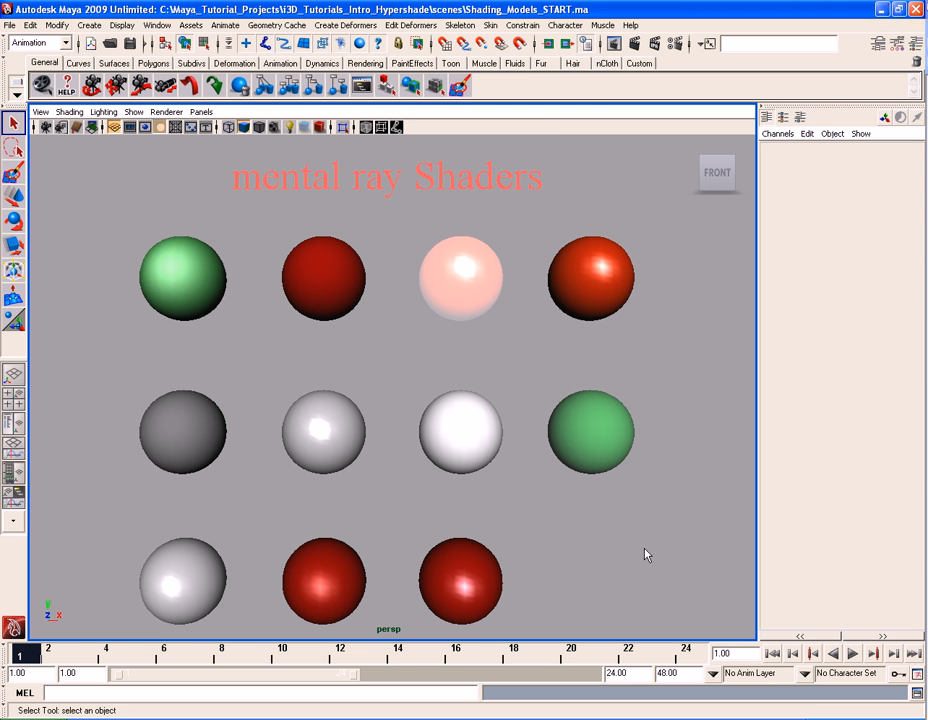